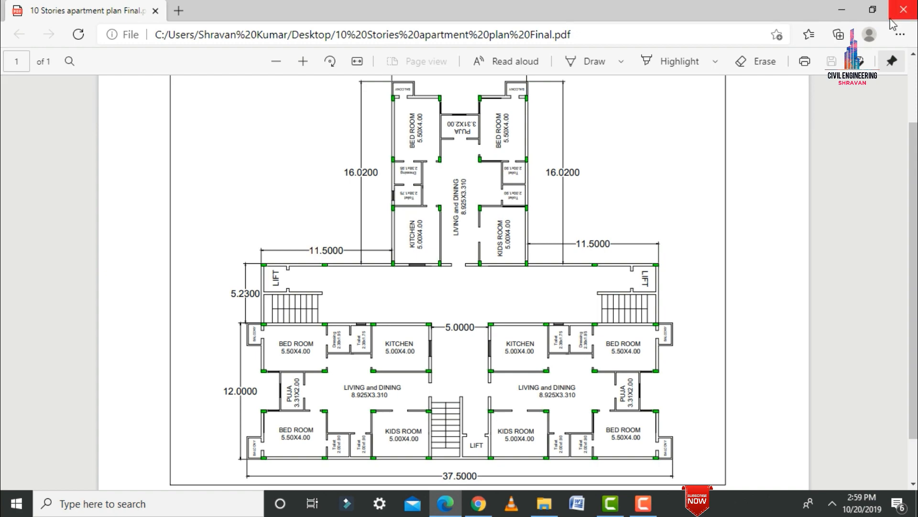
# - Leave the PDF floor plan, launch ETABS 2016 and start a new model
pyautogui.click(842, 10)
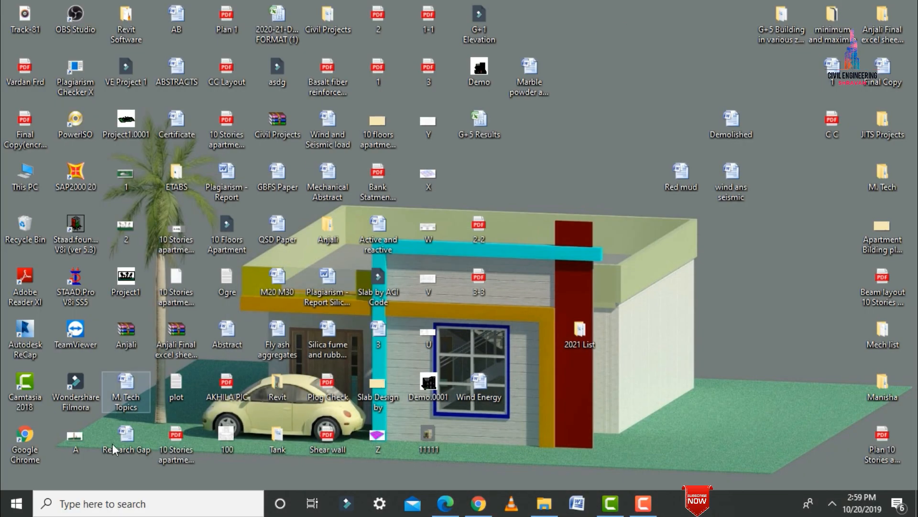
pyautogui.click(74, 507)
pyautogui.write('etab')
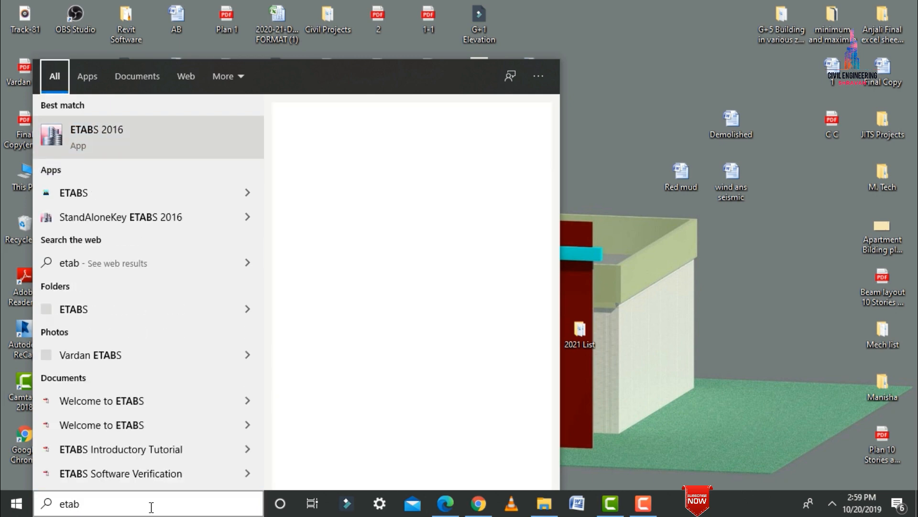
pyautogui.press('Return')
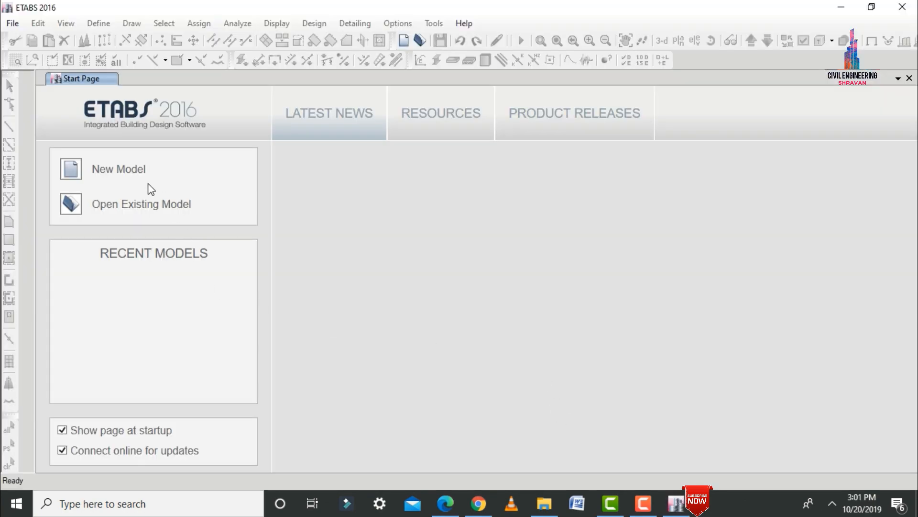
pyautogui.click(120, 170)
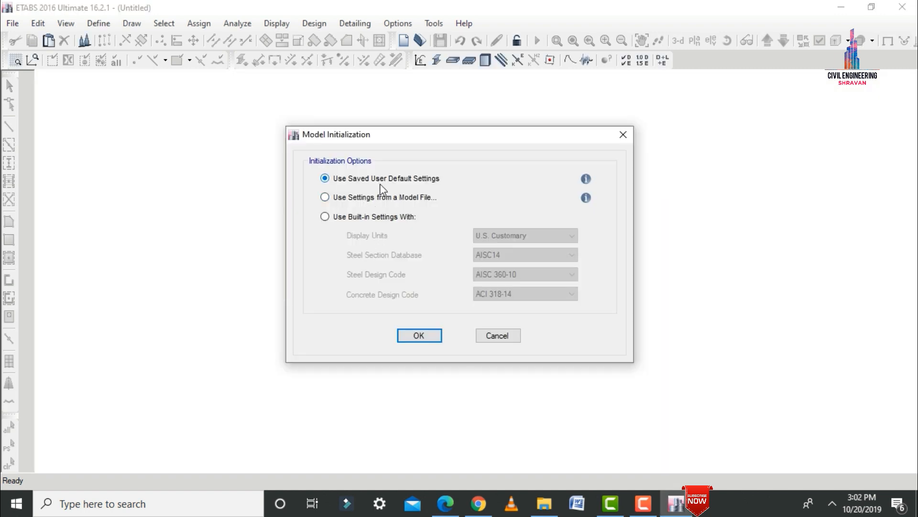
# - Initialize the model with built-in settings: Metric SI units, Indian steel sections, IS 800:2007 steel code and IS 456:2000 concrete code
pyautogui.click(340, 219)
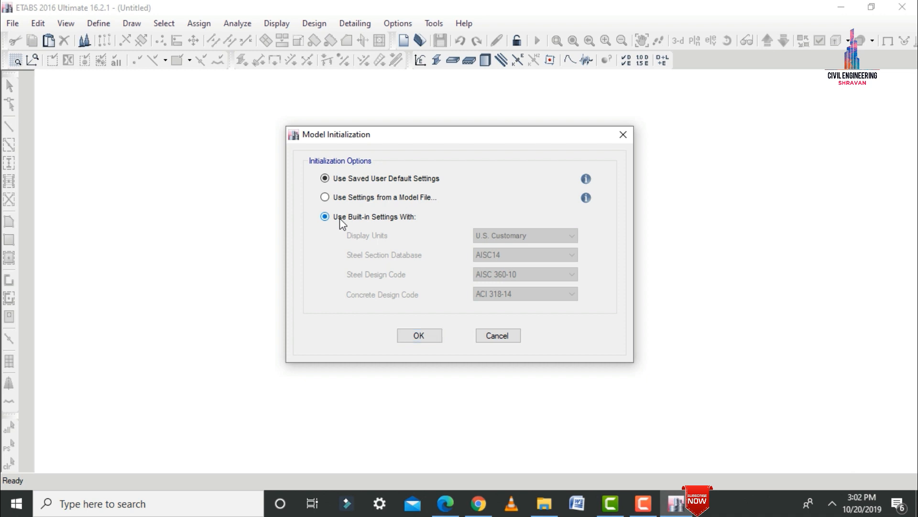
pyautogui.click(494, 243)
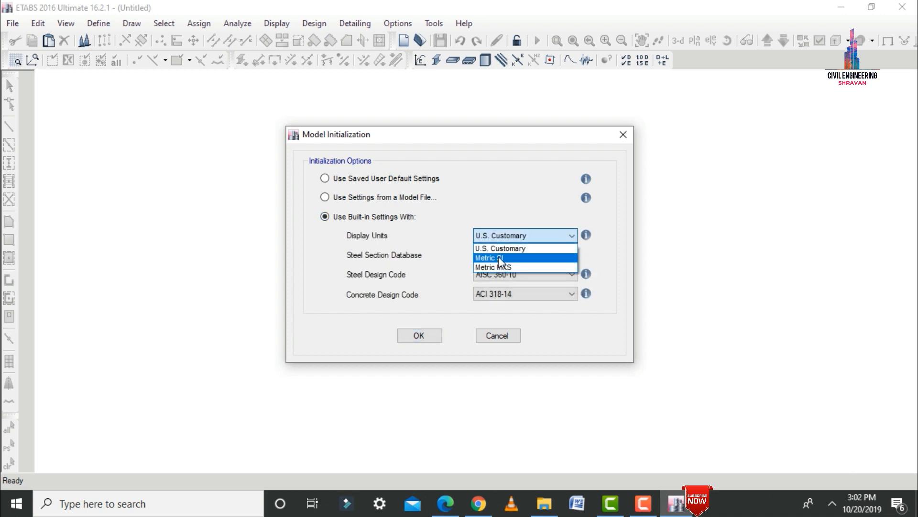
pyautogui.click(500, 258)
pyautogui.click(500, 258)
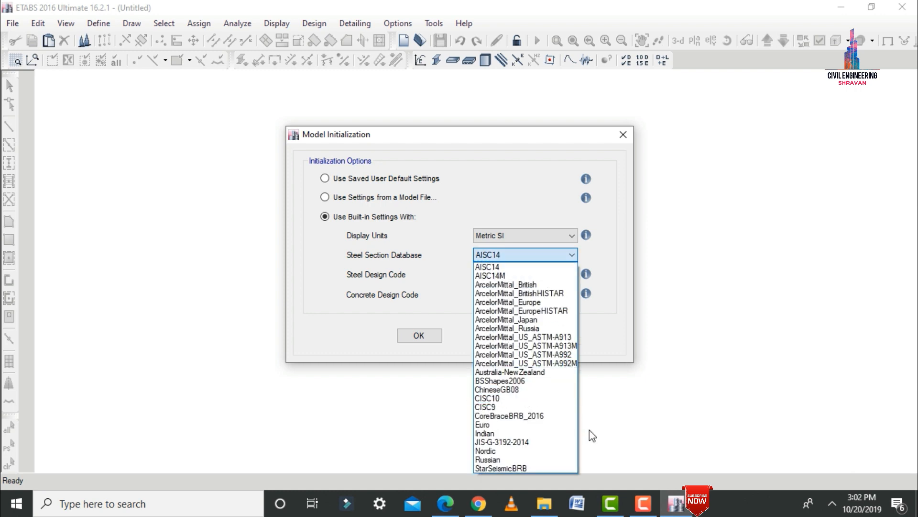
pyautogui.click(493, 435)
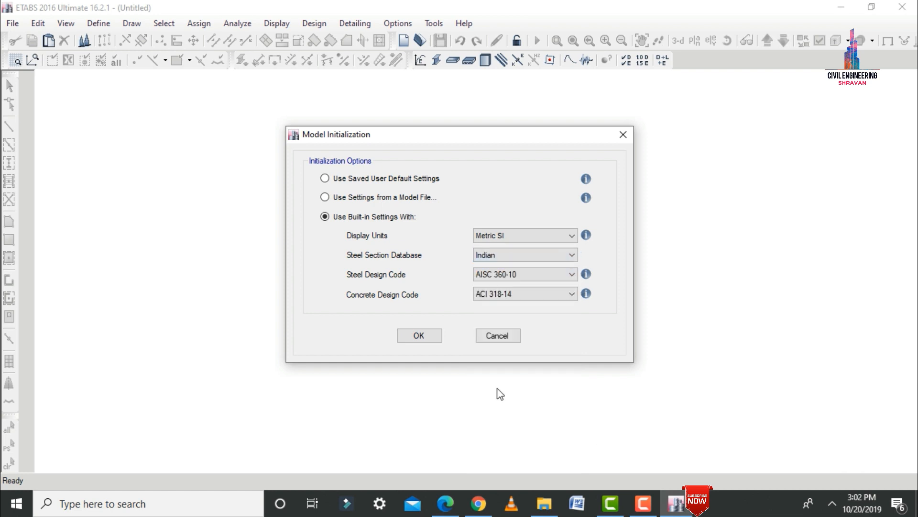
pyautogui.click(499, 273)
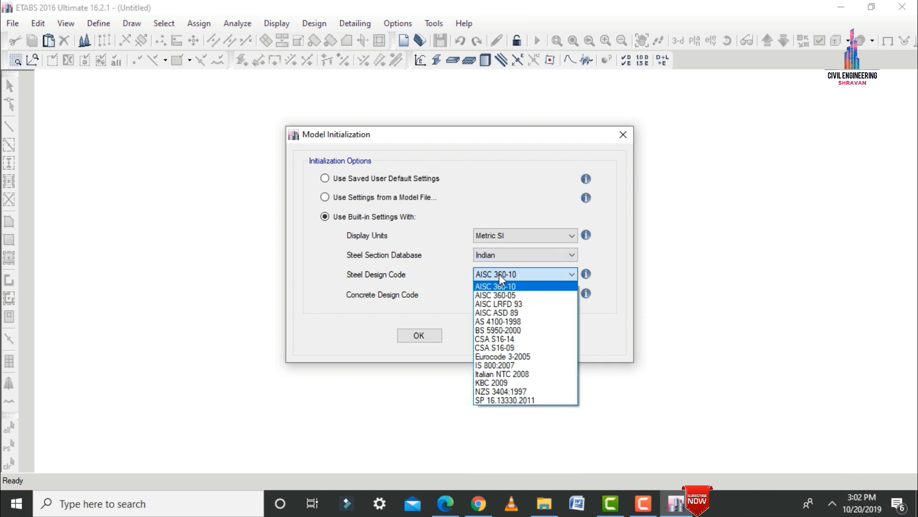
pyautogui.click(506, 366)
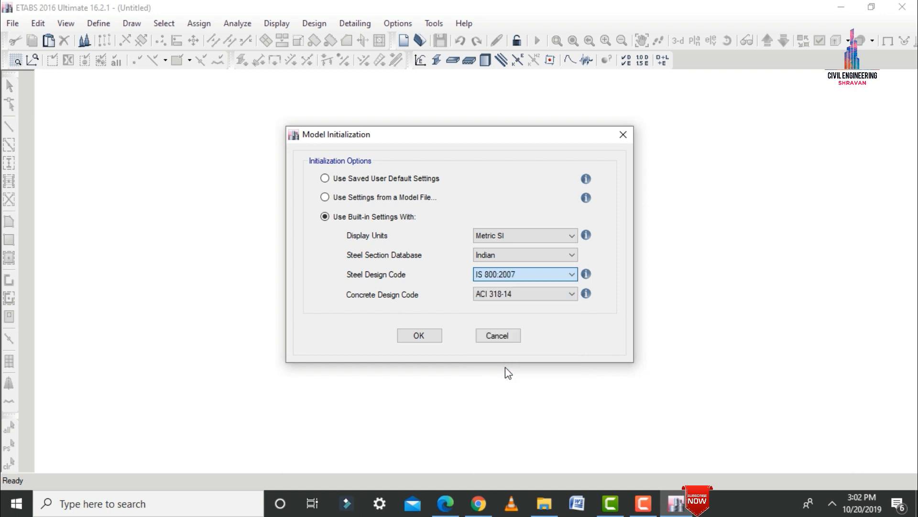
pyautogui.click(494, 294)
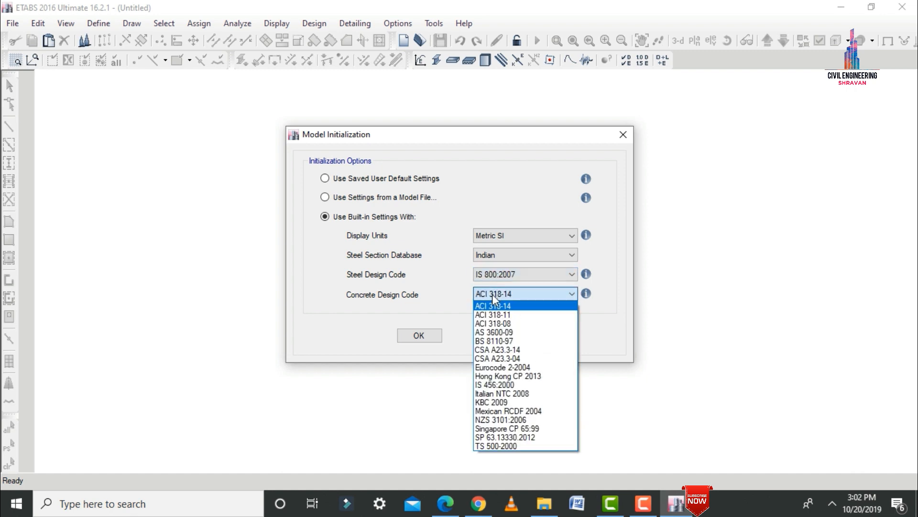
pyautogui.click(508, 385)
pyautogui.click(419, 337)
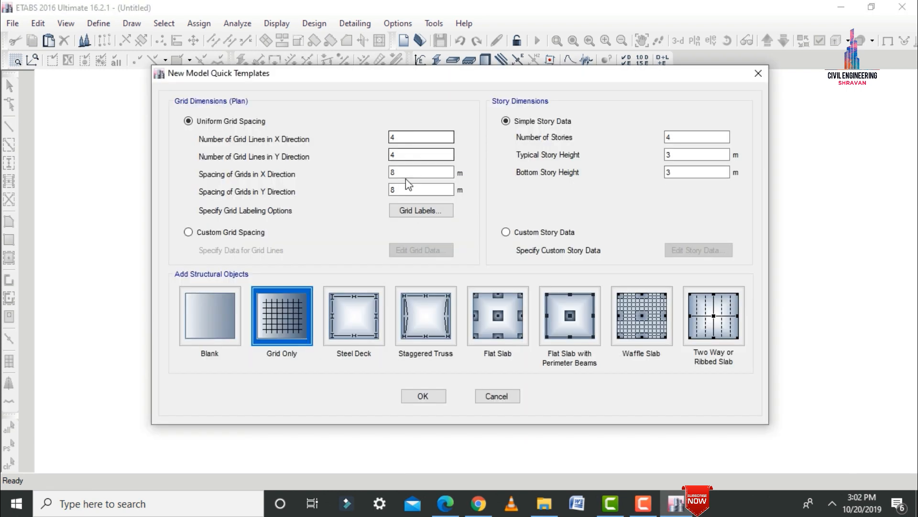
# - Define a uniform plan grid with 12 lines in X, 9 lines in Y and 3 m spacing in both directions
pyautogui.doubleClick(409, 138)
pyautogui.write('12')
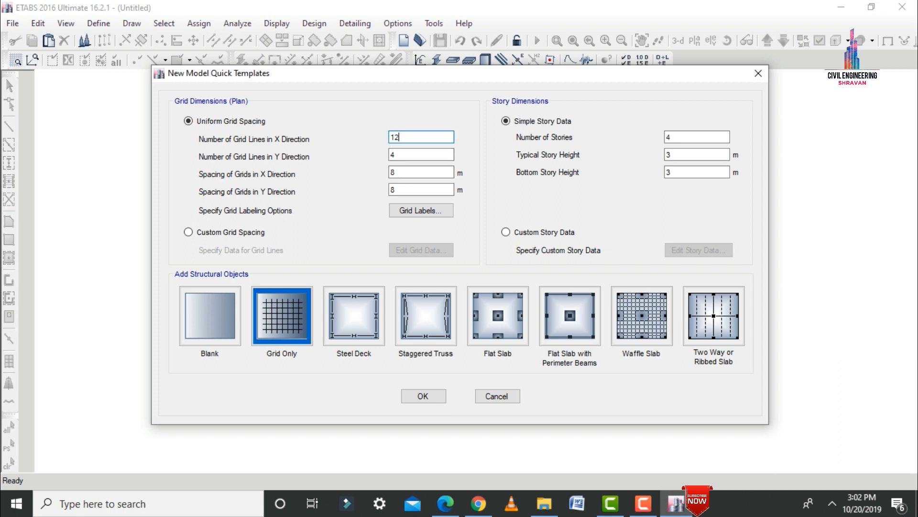
pyautogui.press('Tab')
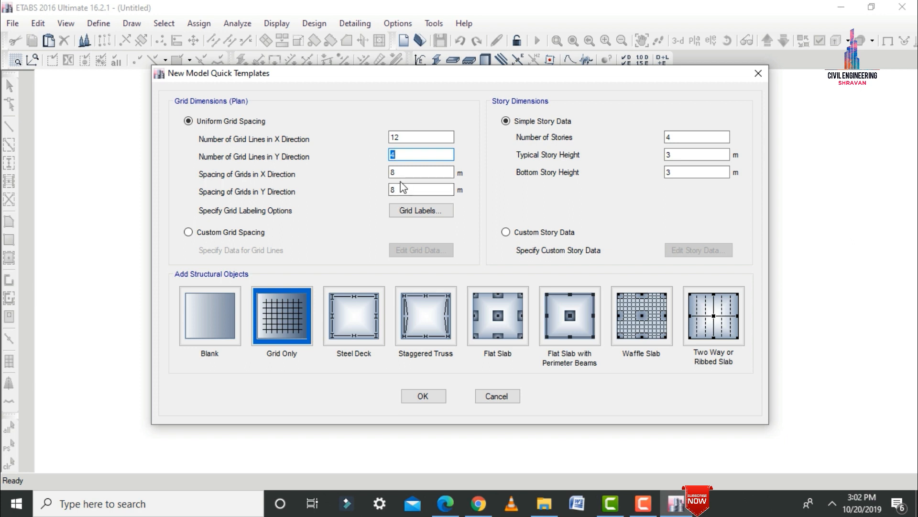
pyautogui.write('9')
pyautogui.press('Tab')
pyautogui.write('3')
pyautogui.press('Tab')
pyautogui.write('3')
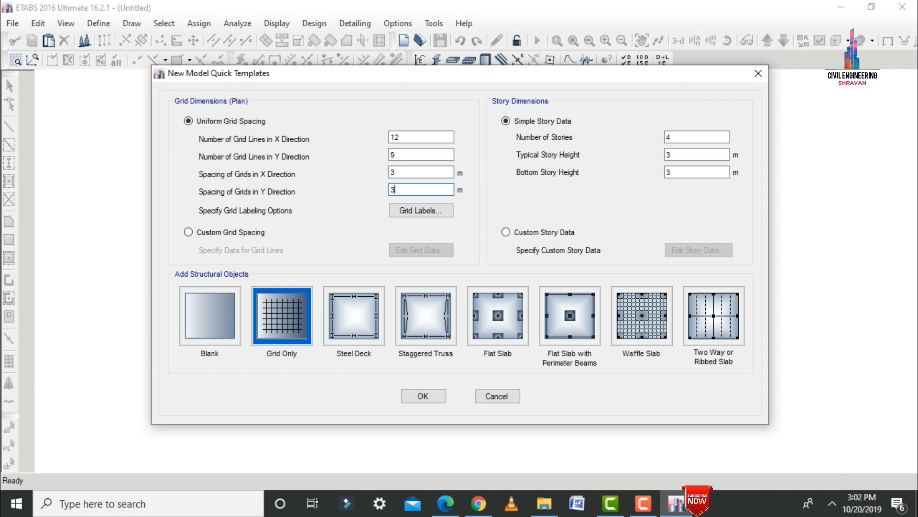
# - Switch to custom grid spacing and open the grid line data, displayed as spacing instead of ordinates
pyautogui.click(201, 233)
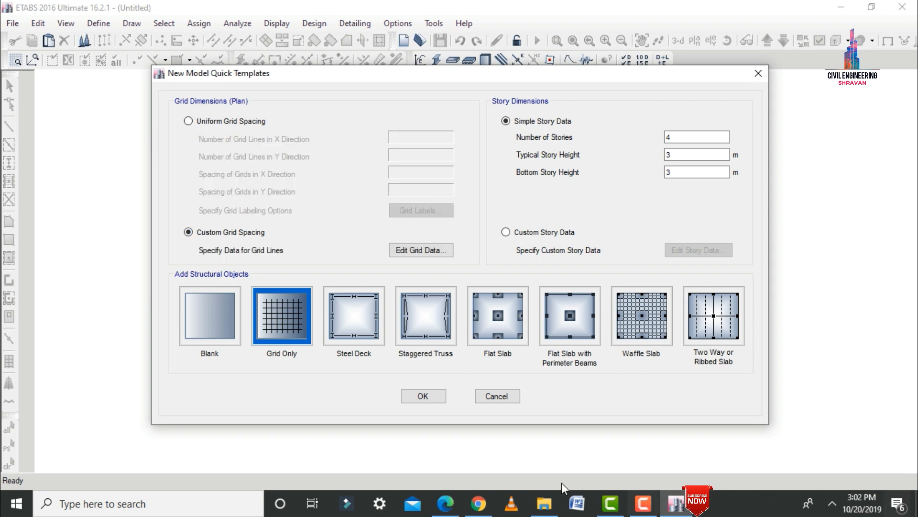
pyautogui.click(450, 254)
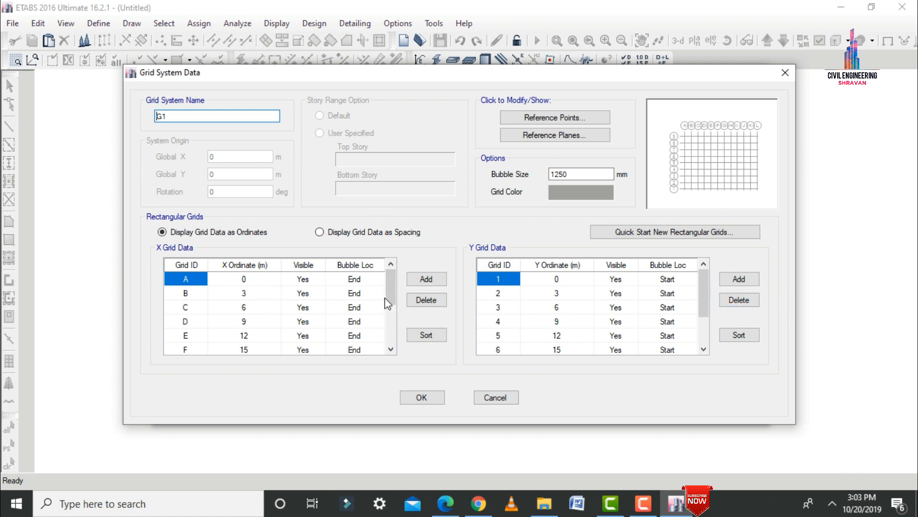
pyautogui.click(320, 232)
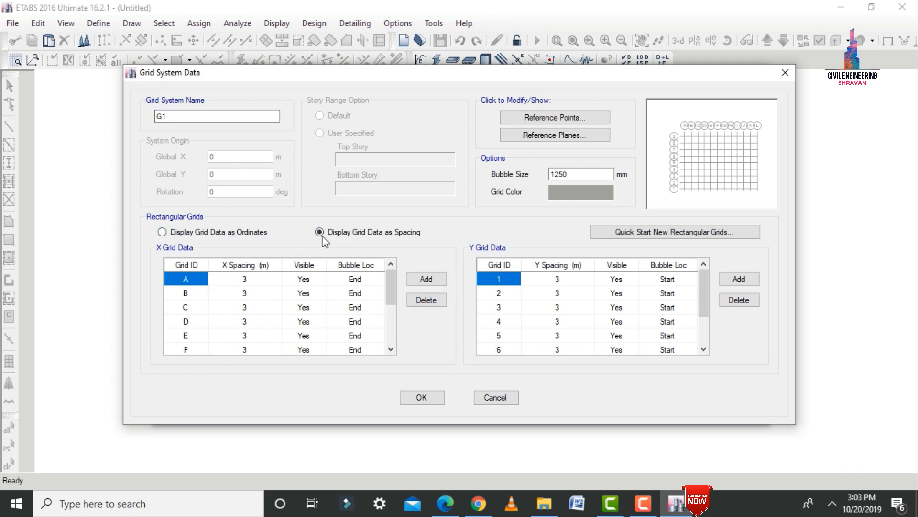
# - Set the X spacing of grid lines A, B and C to 5.3 m, 4.3 m and 1.73 m
pyautogui.click(262, 280)
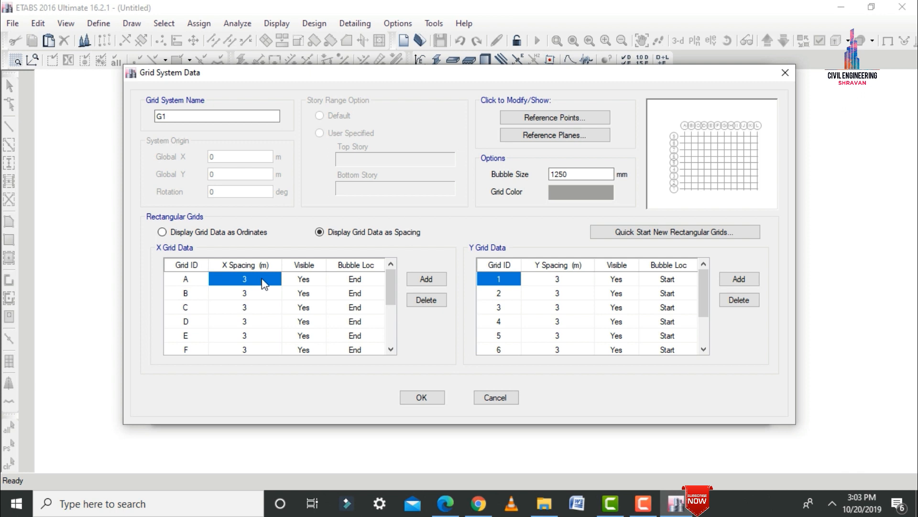
pyautogui.write('5.')
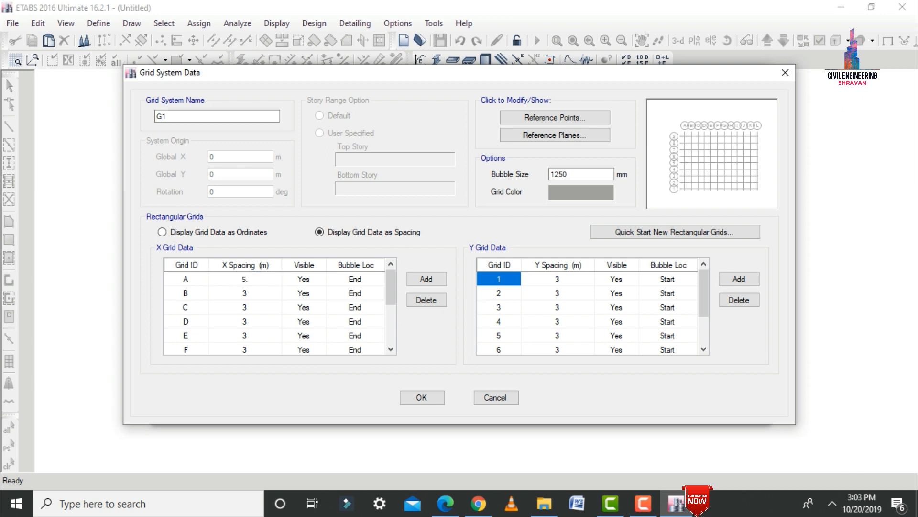
pyautogui.write('3')
pyautogui.click(261, 295)
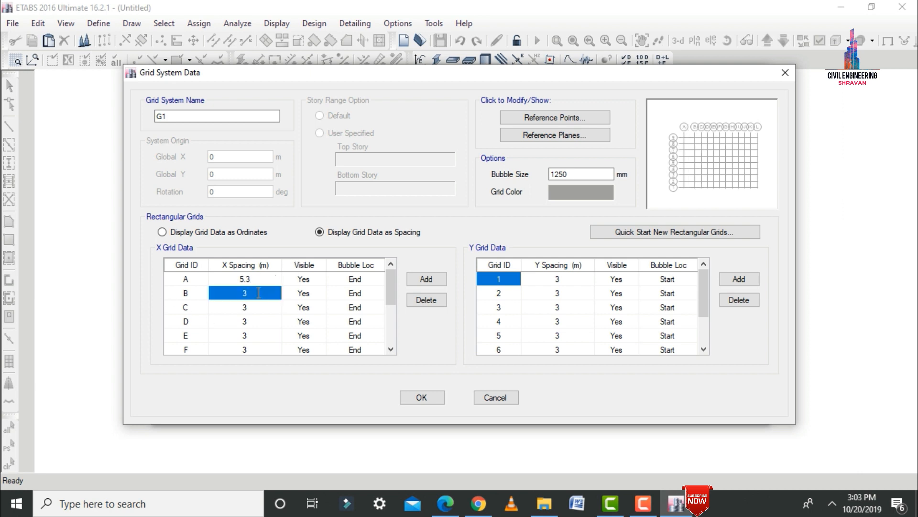
pyautogui.write('4.3')
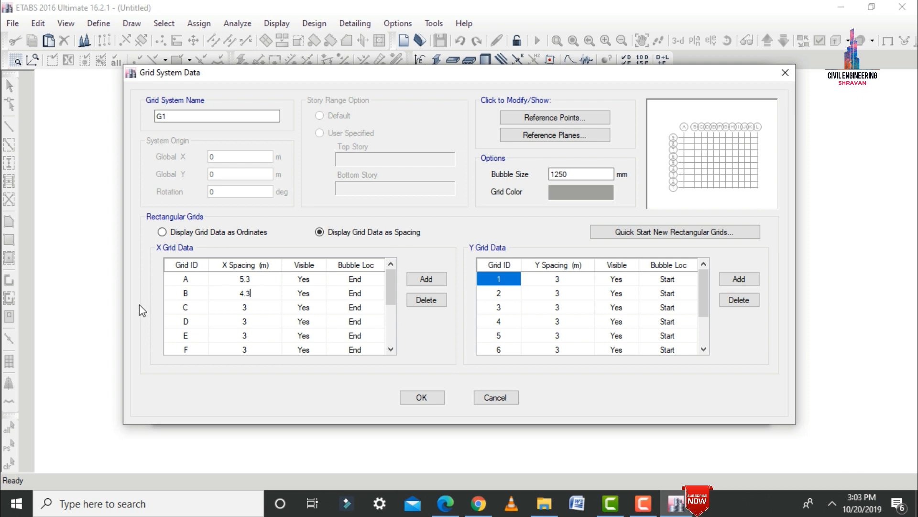
pyautogui.click(264, 310)
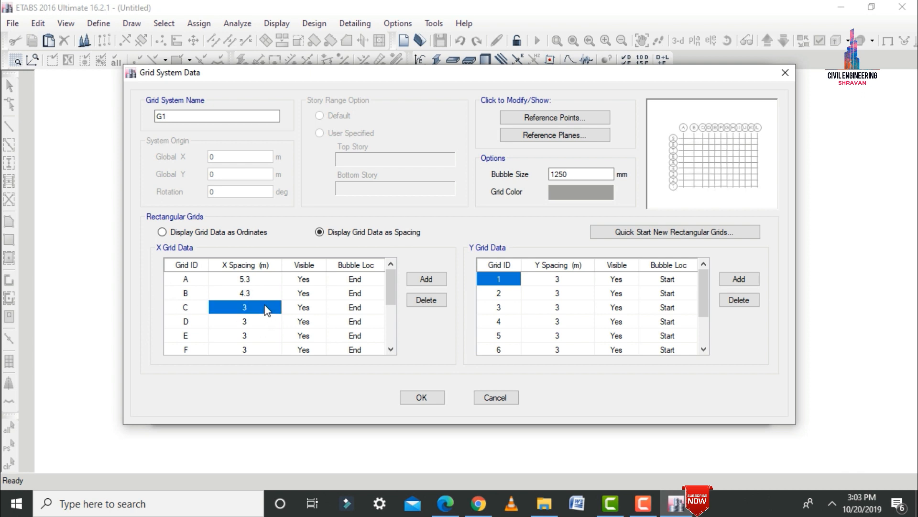
pyautogui.write('1.73')
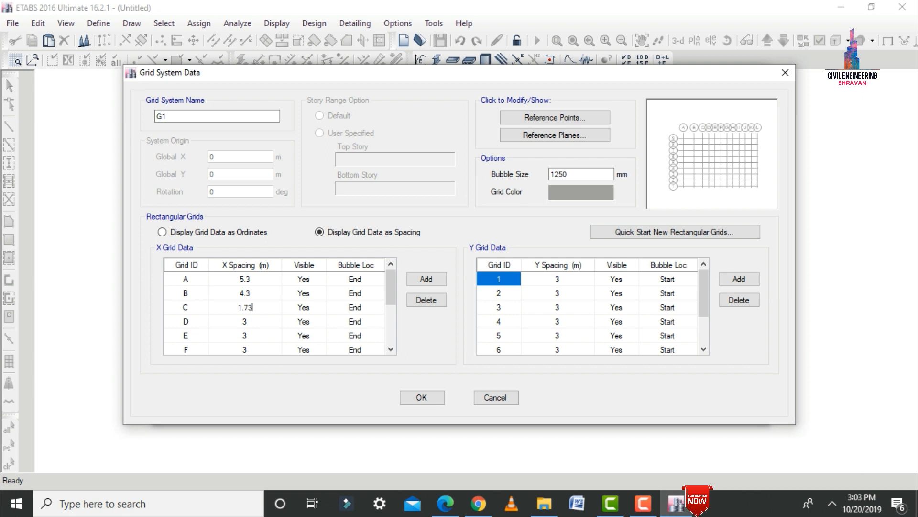
# - Set the X spacing of grid line D to 3.155 m and of grid line E to 0.96 m
pyautogui.click(263, 329)
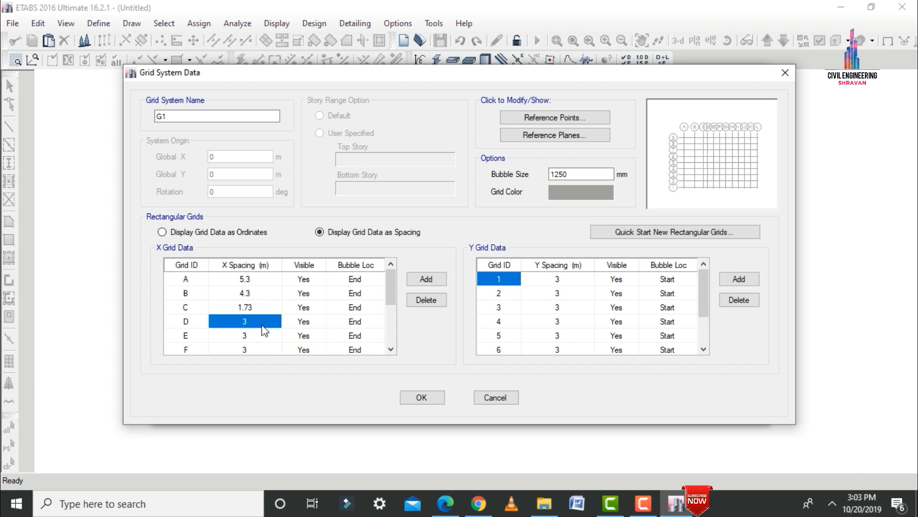
pyautogui.write('3.155')
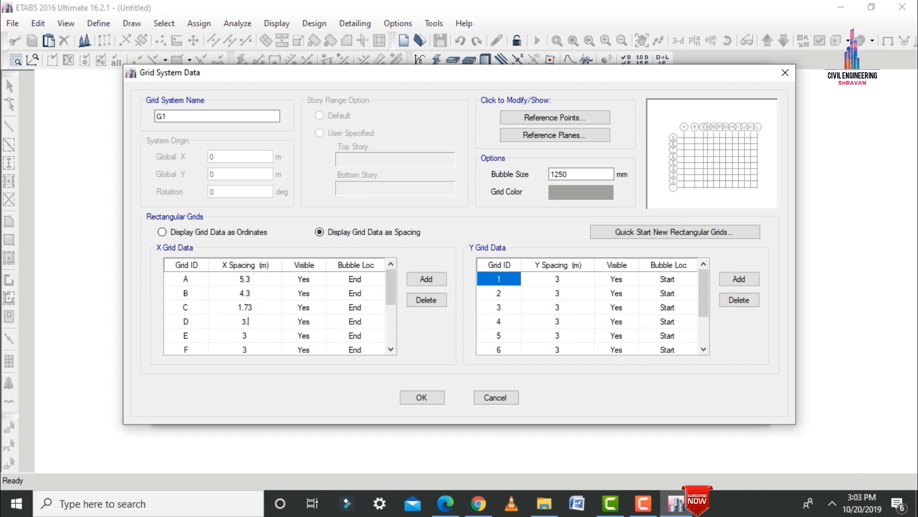
pyautogui.click(258, 338)
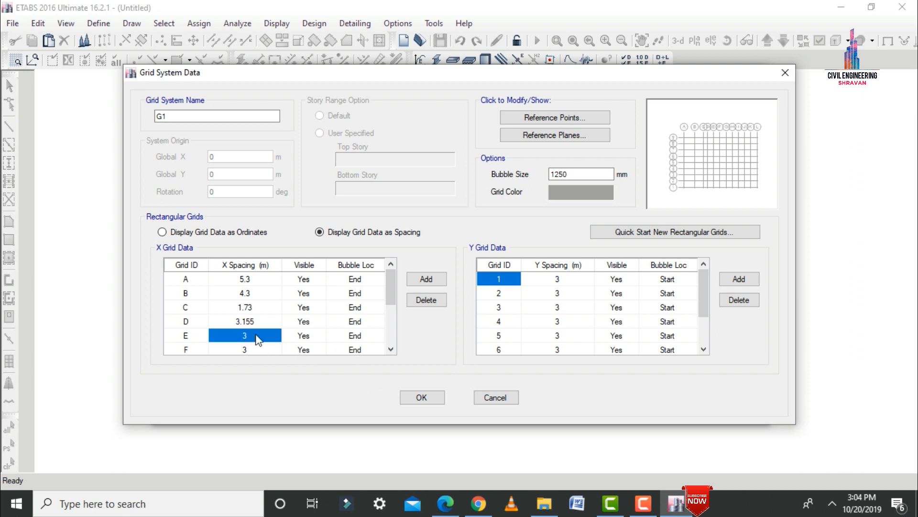
pyautogui.write('0.96')
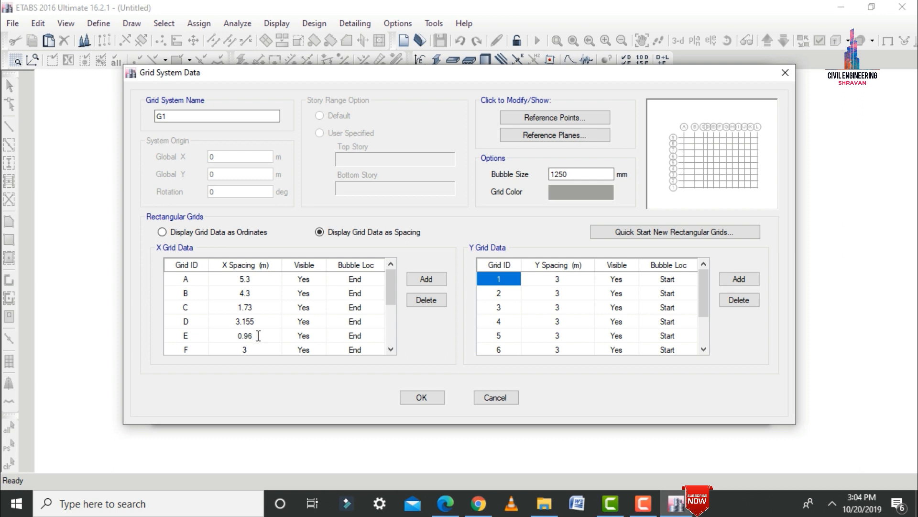
# - Set the X spacing of grid line F to 3.54 m and of grid line G to 0.96 m
pyautogui.click(385, 288)
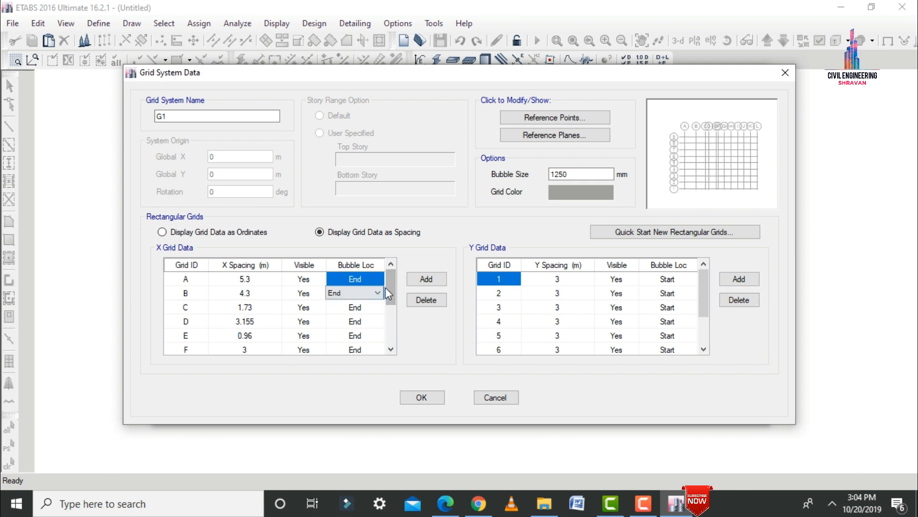
pyautogui.moveTo(392, 293); pyautogui.dragTo(392, 319)
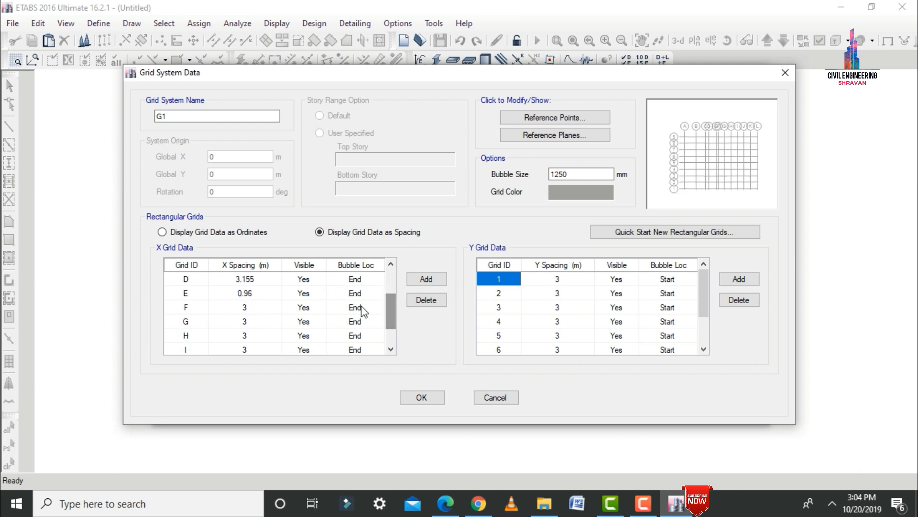
pyautogui.click(256, 311)
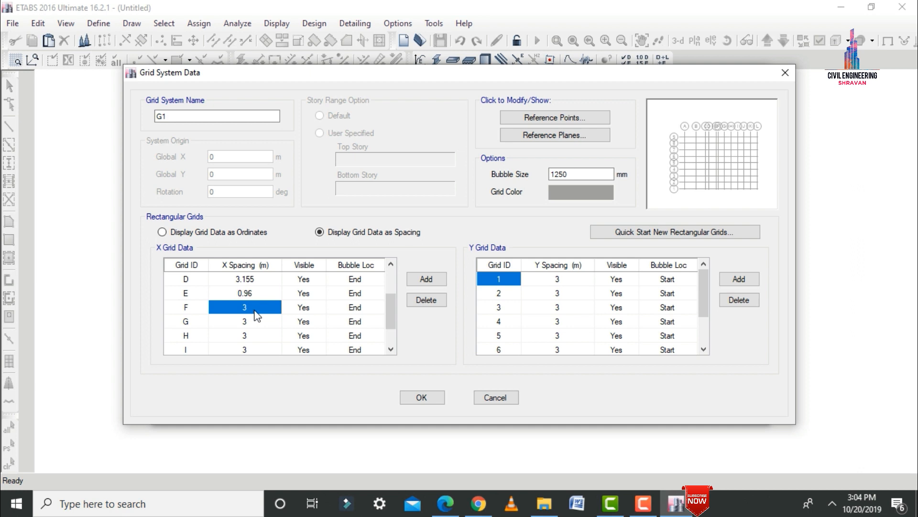
pyautogui.write('3.54')
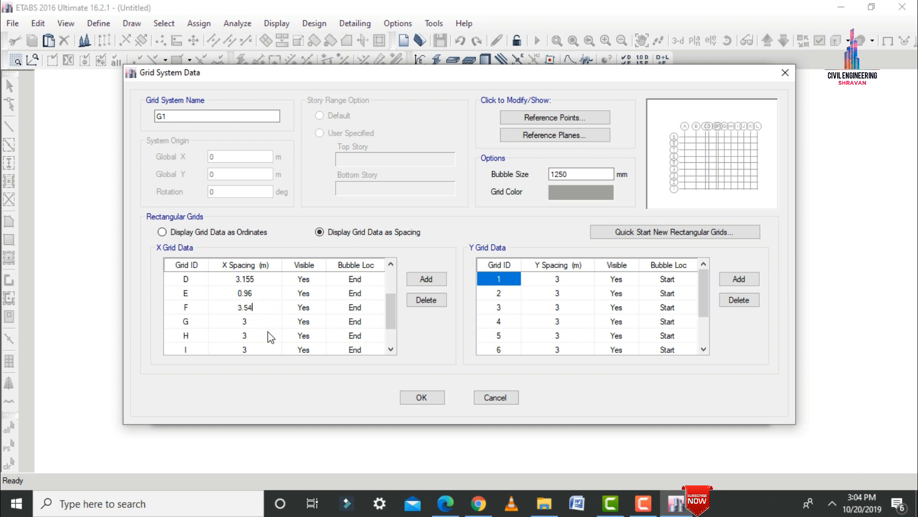
pyautogui.click(254, 320)
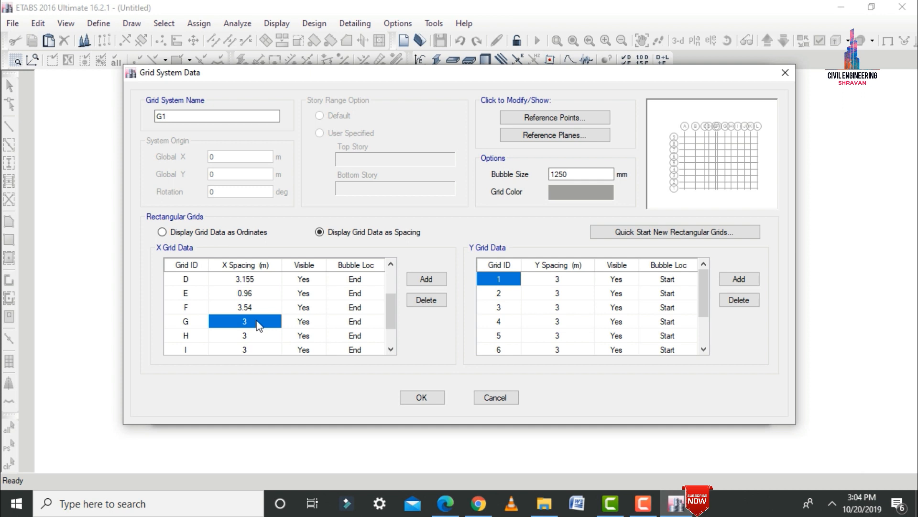
pyautogui.write('0.')
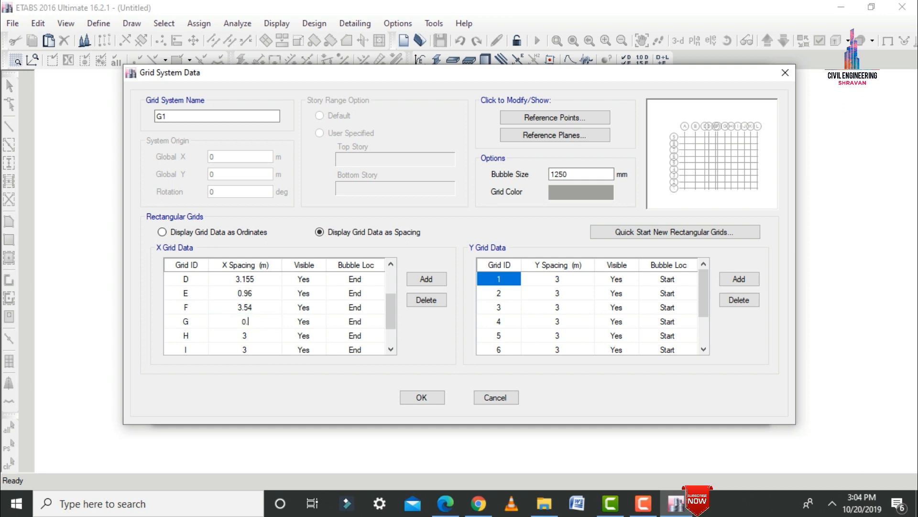
pyautogui.write('96')
# - Set the X spacing of grid line H to 3.15 m and of grid line I to 1.73 m
pyautogui.click(249, 337)
pyautogui.scroll(-2, 285, 331)
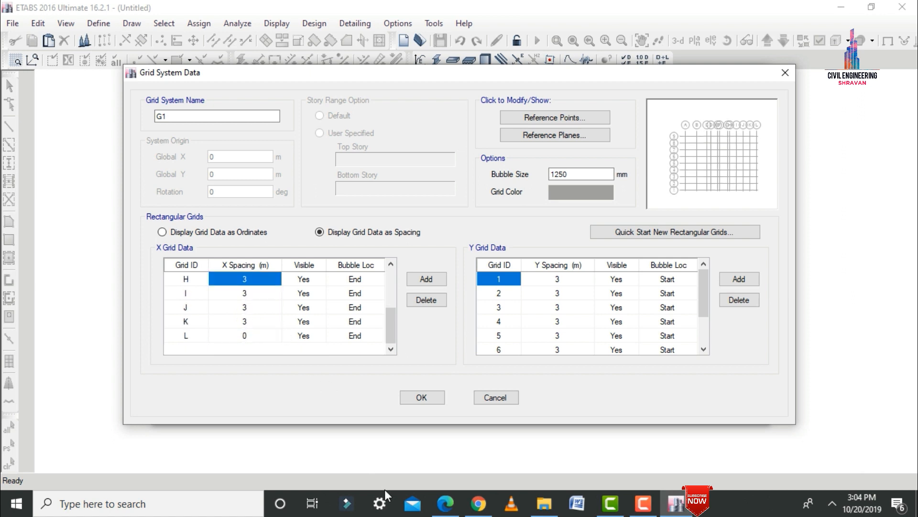
pyautogui.write('3.1')
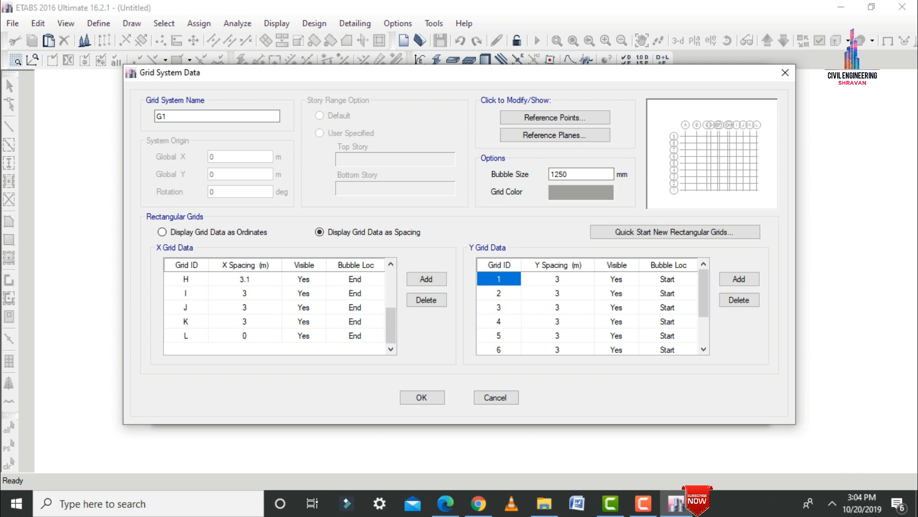
pyautogui.write('5')
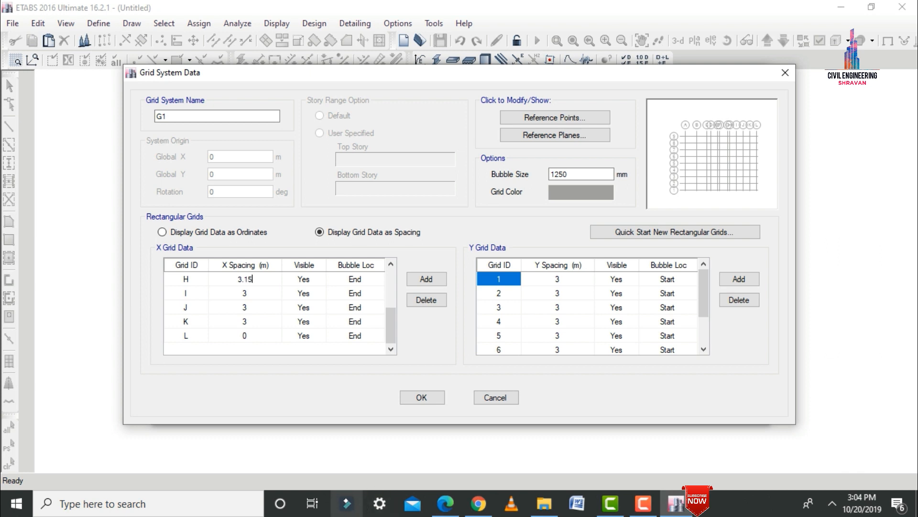
pyautogui.click(257, 291)
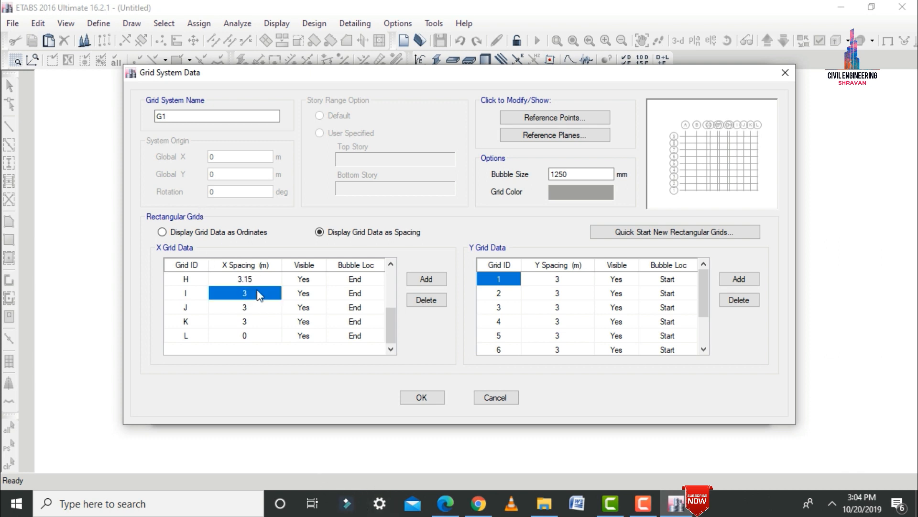
pyautogui.write('1.73')
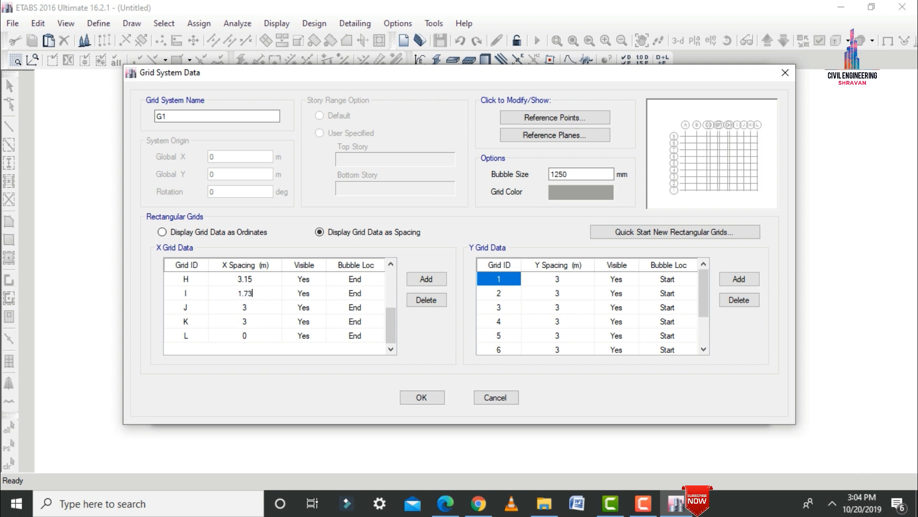
# - Set the X spacing of grid line J to 4.27 m and of grid line K to 5.4 m
pyautogui.click(254, 309)
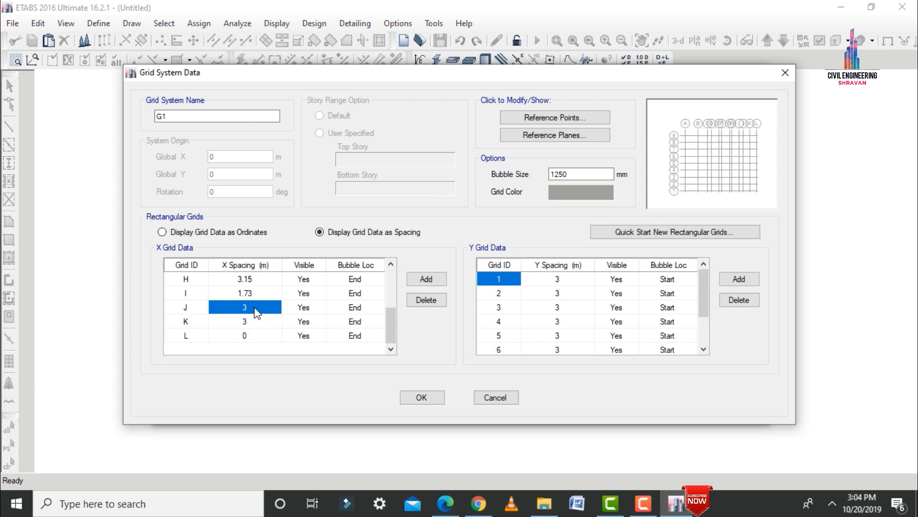
pyautogui.write('4.')
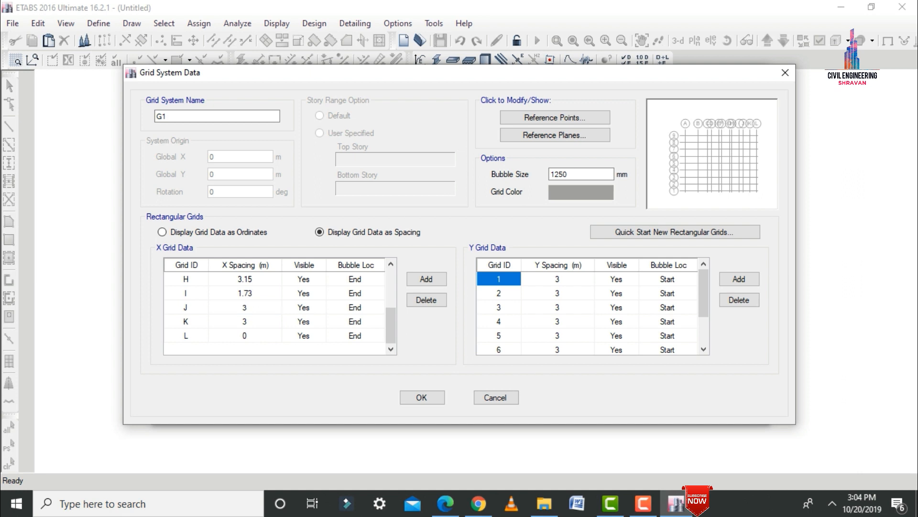
pyautogui.write('27')
pyautogui.click(255, 322)
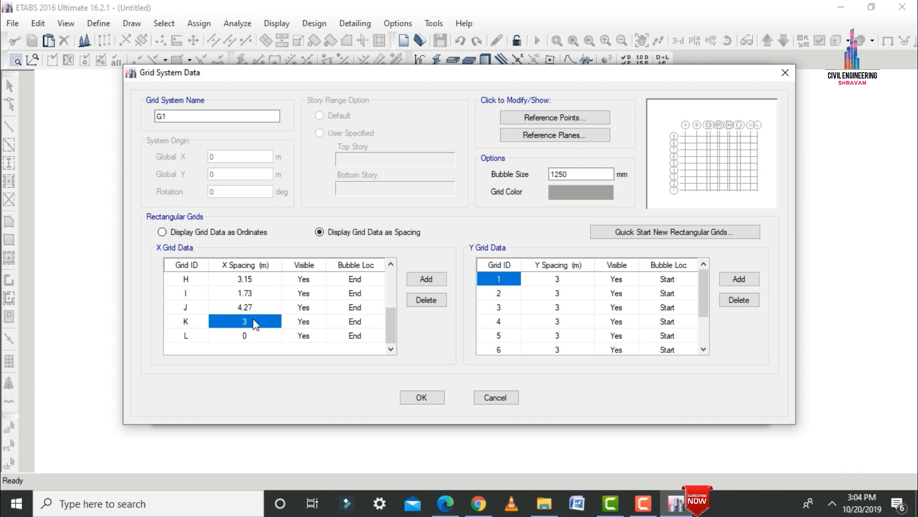
pyautogui.write('5.')
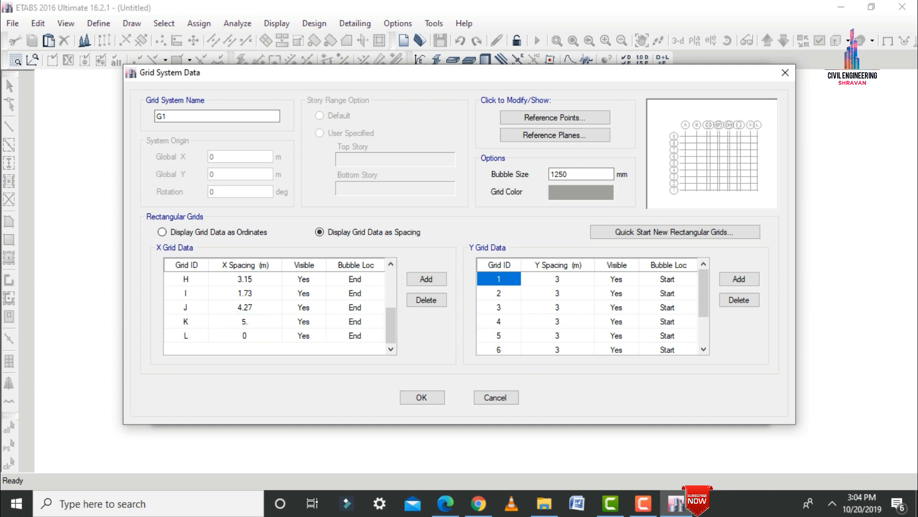
pyautogui.write('4')
# - Set the Y spacing of grid lines 1, 2 and 3 to 4.2 m, 3.6 m and 4.2 m
pyautogui.click(586, 279)
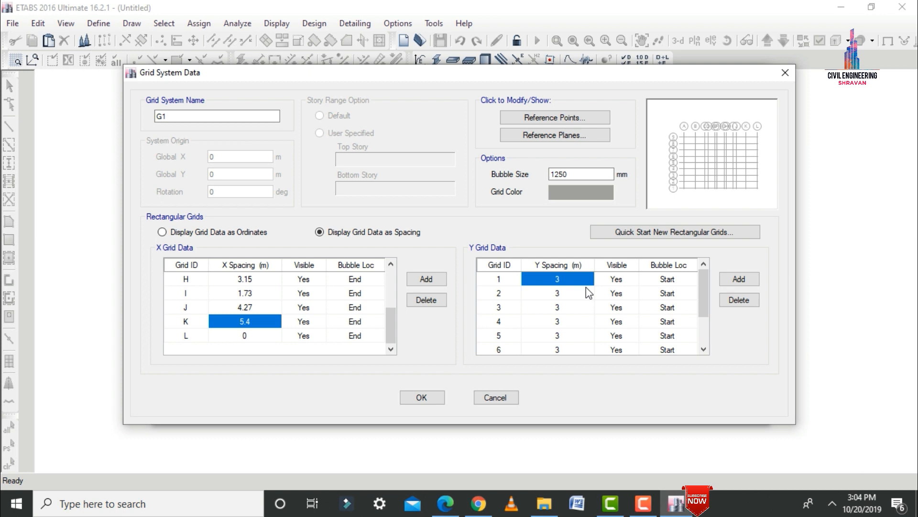
pyautogui.write('4.2')
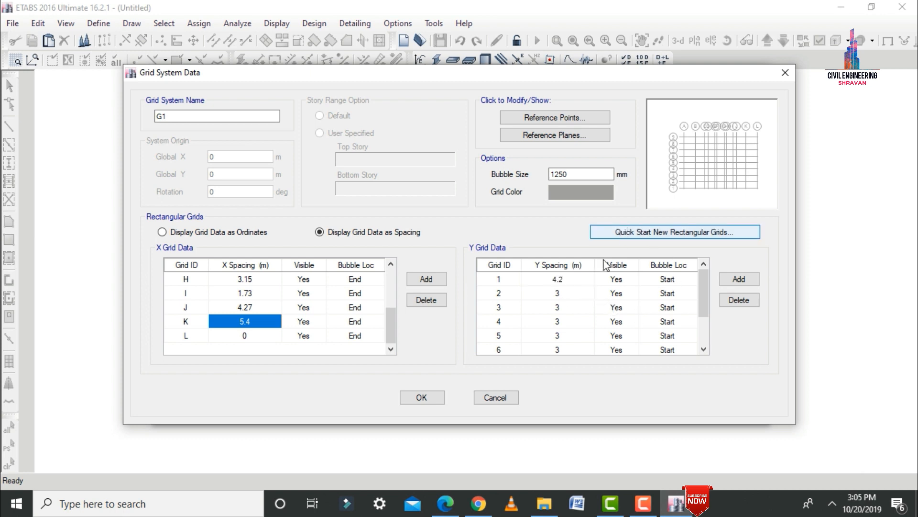
pyautogui.click(574, 294)
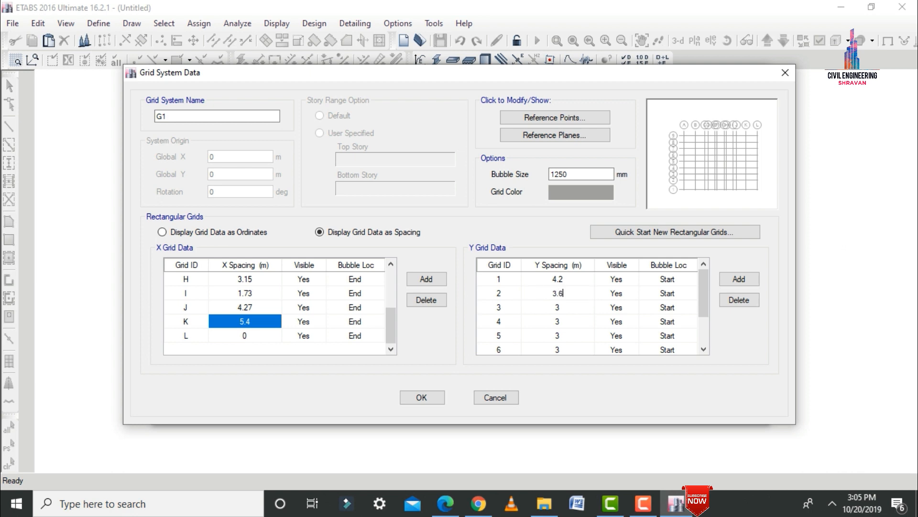
pyautogui.click(576, 311)
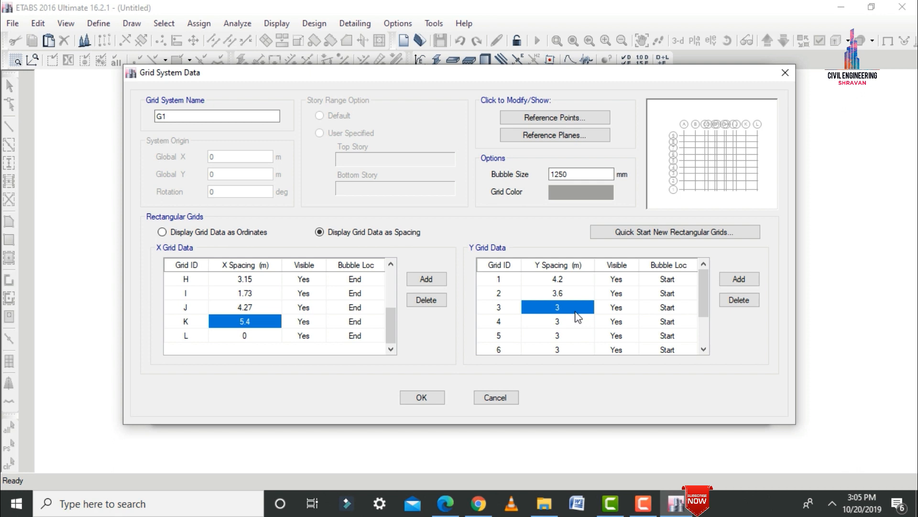
pyautogui.write('4')
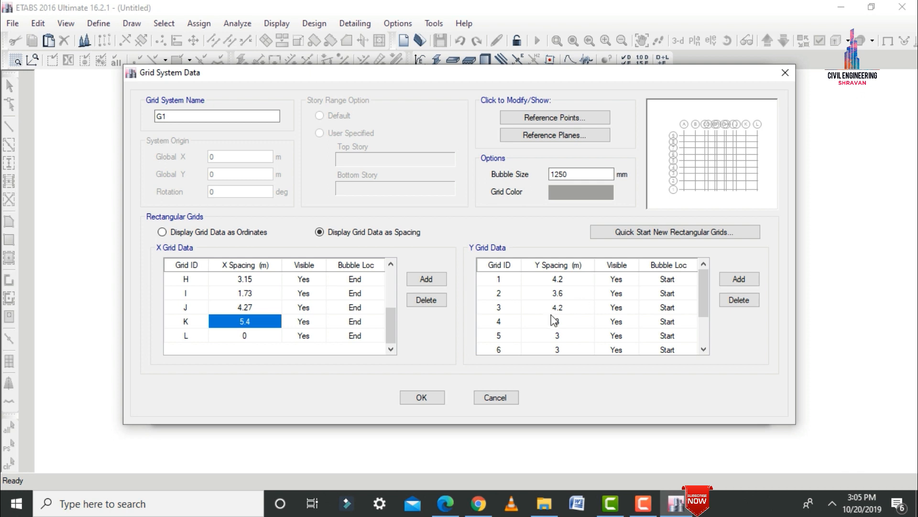
pyautogui.write('.2')
# - Set the Y spacing of grid lines 4 and 5 to 2.5 m each
pyautogui.click(579, 324)
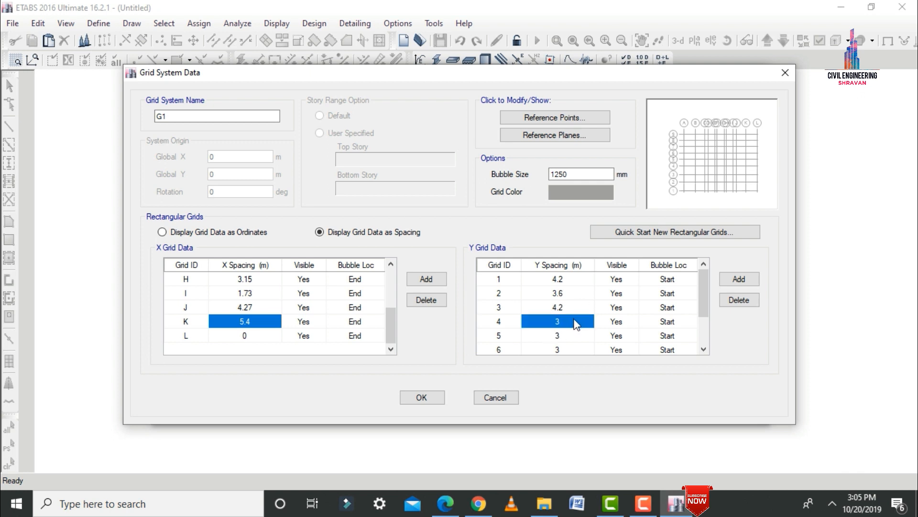
pyautogui.write('2.5')
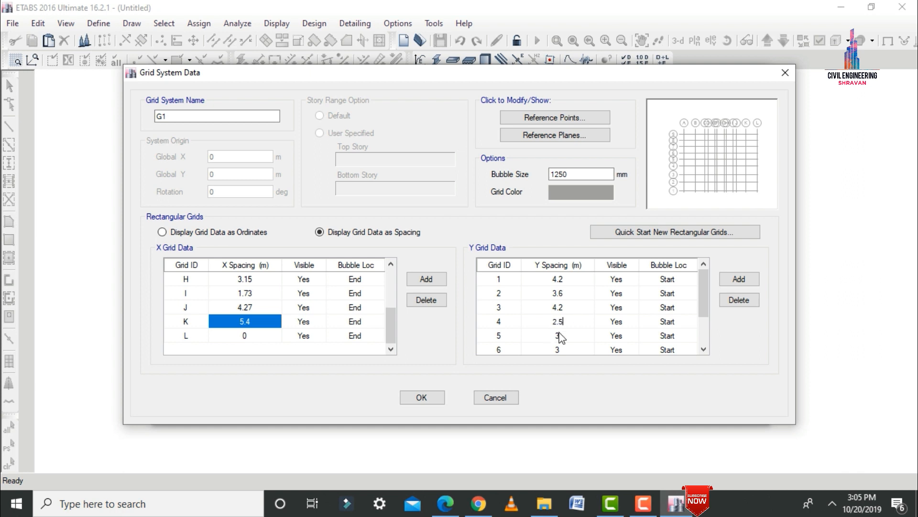
pyautogui.click(580, 336)
pyautogui.write('2.5')
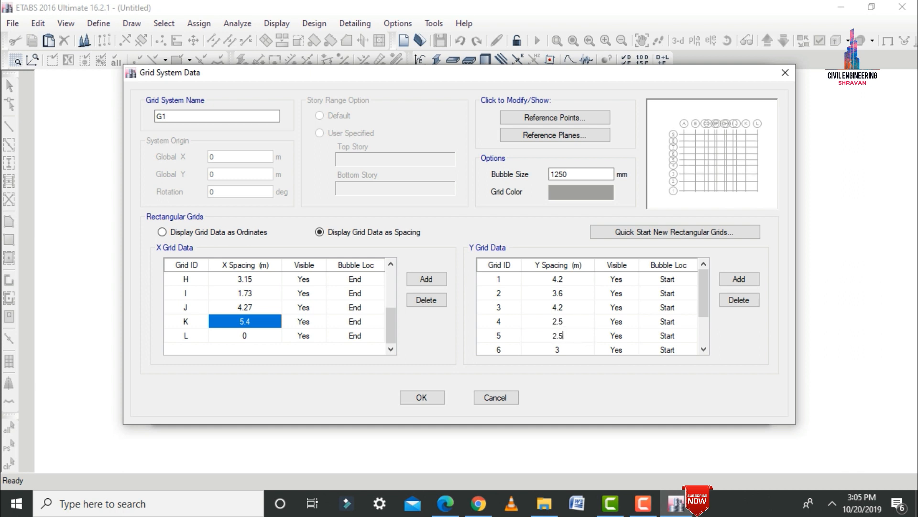
# - Set the Y spacing of grid lines 6, 7 and 8 to 5 m, 4.3 m and 5.4 m and accept the grid data
pyautogui.moveTo(704, 295); pyautogui.dragTo(704, 319)
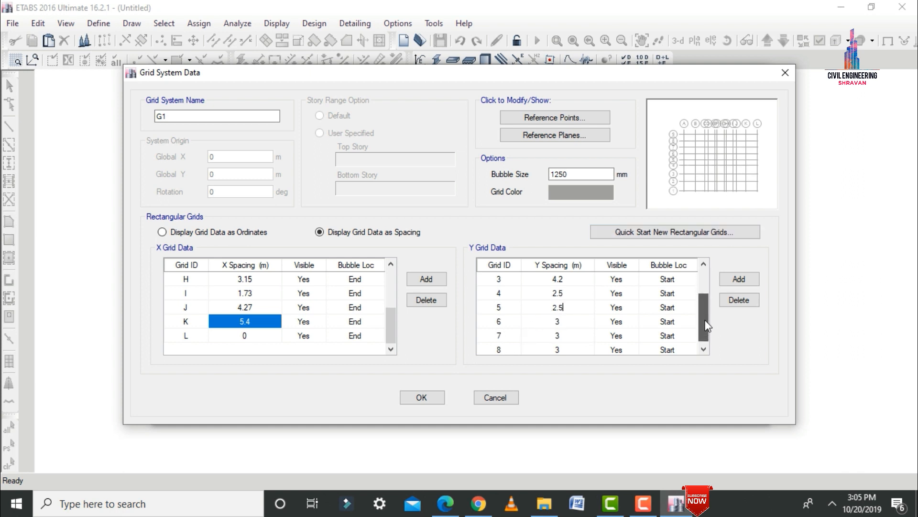
pyautogui.click(578, 308)
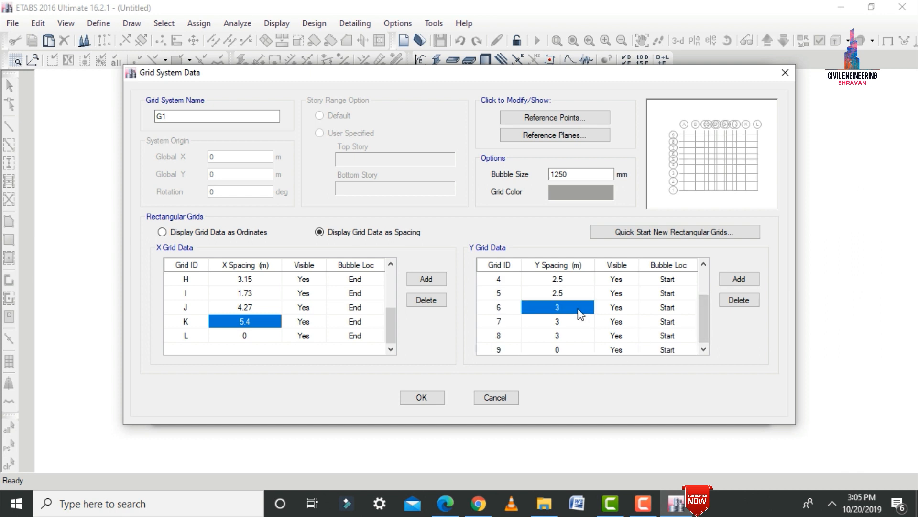
pyautogui.write('5')
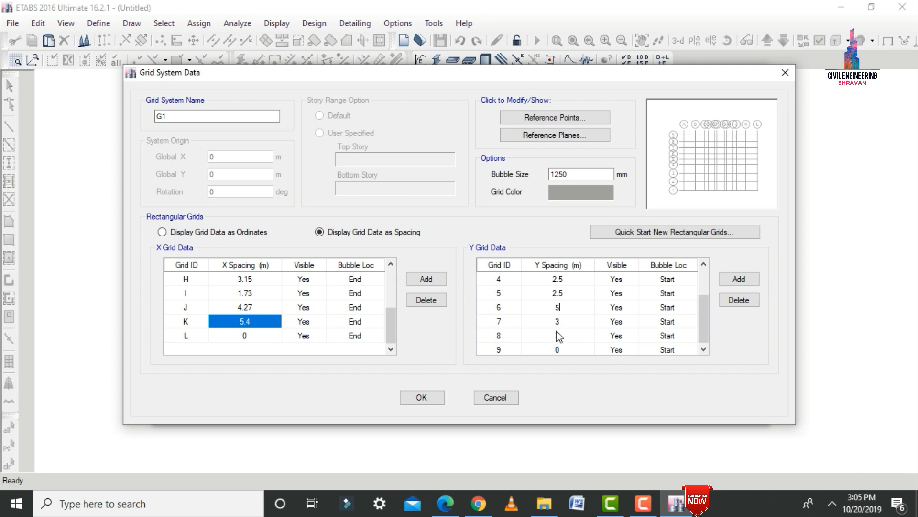
pyautogui.click(572, 325)
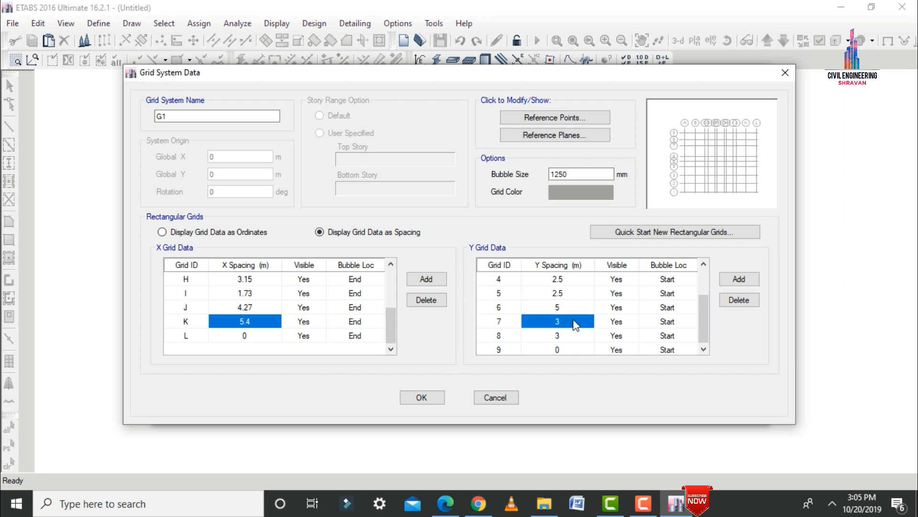
pyautogui.write('4.')
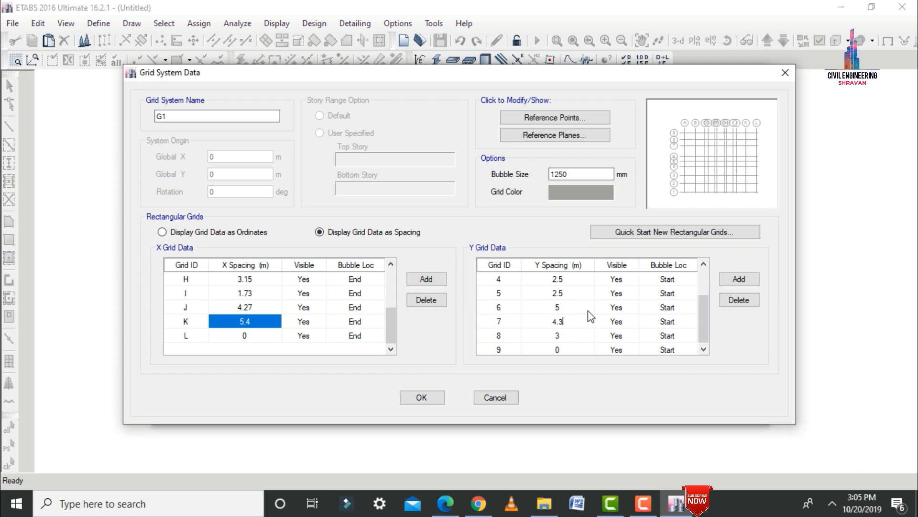
pyautogui.click(573, 336)
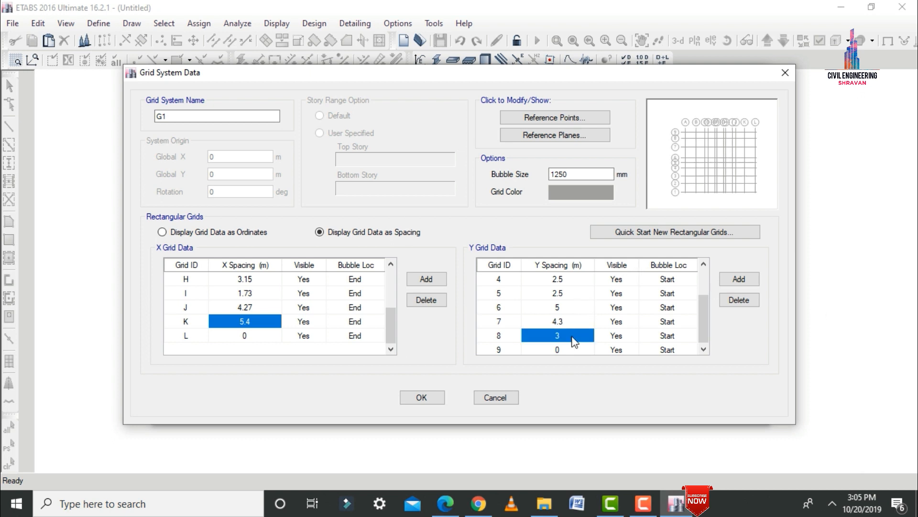
pyautogui.write('5.4')
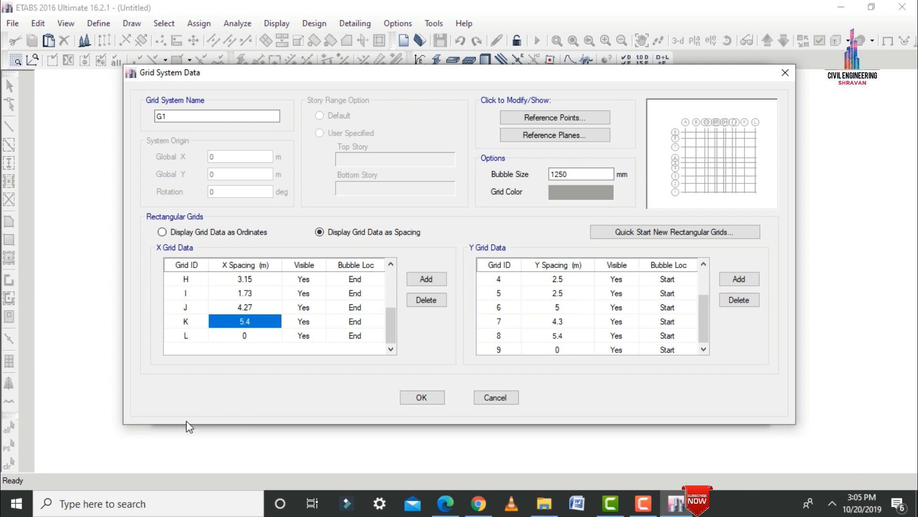
pyautogui.click(420, 397)
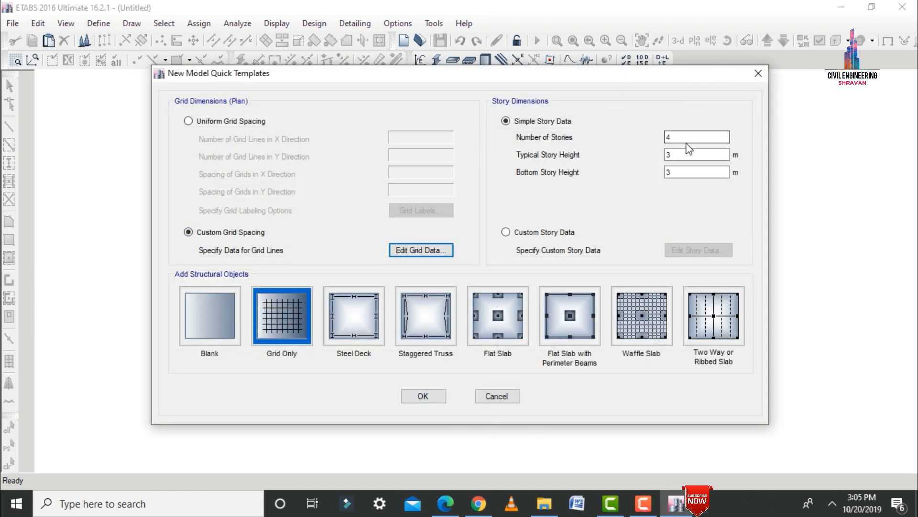
# - Set the number of stories to 1 and create the model from the Grid Only template
pyautogui.doubleClick(690, 136)
pyautogui.write('1')
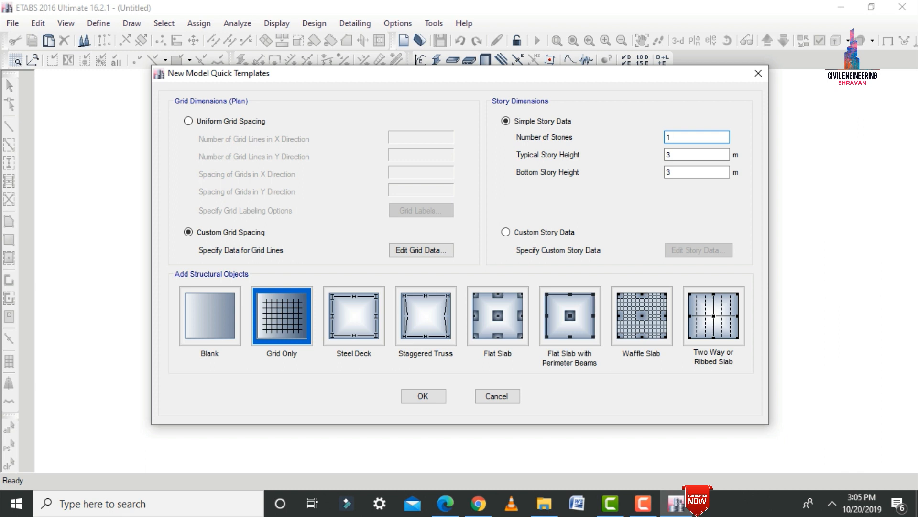
pyautogui.click(282, 319)
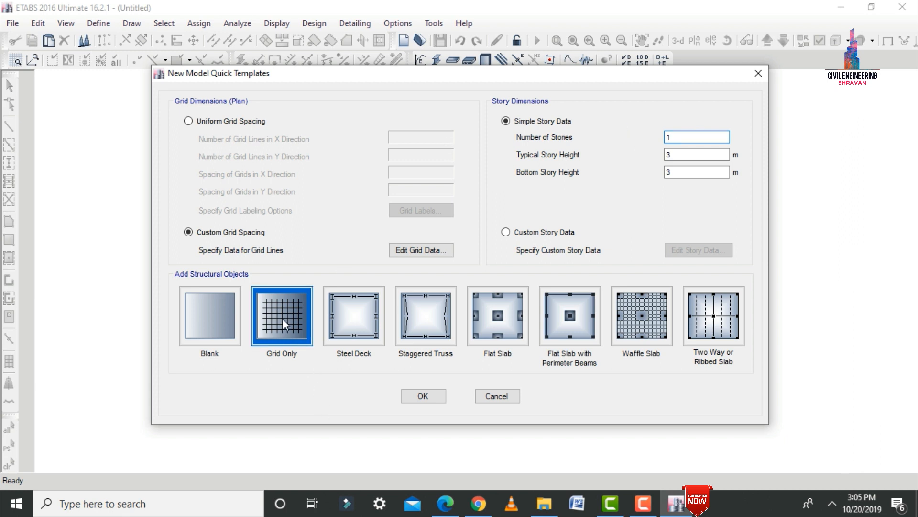
pyautogui.click(438, 400)
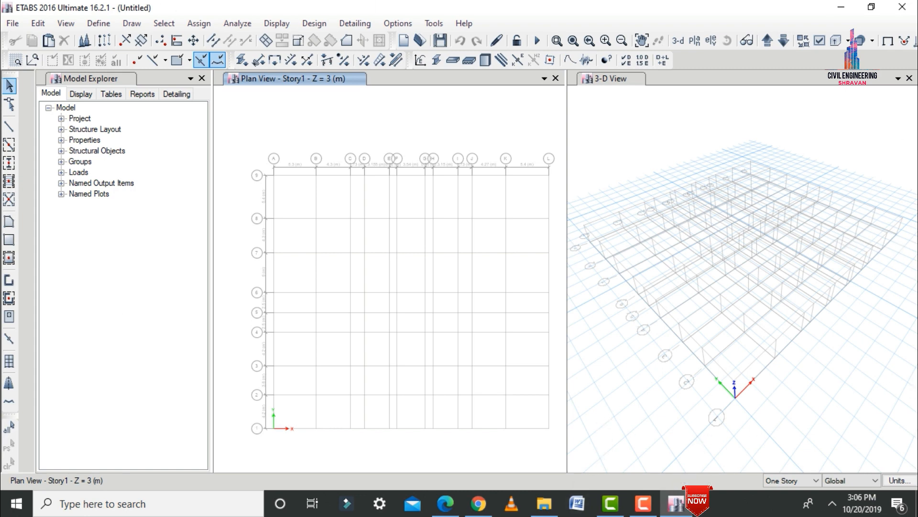
pyautogui.click(897, 480)
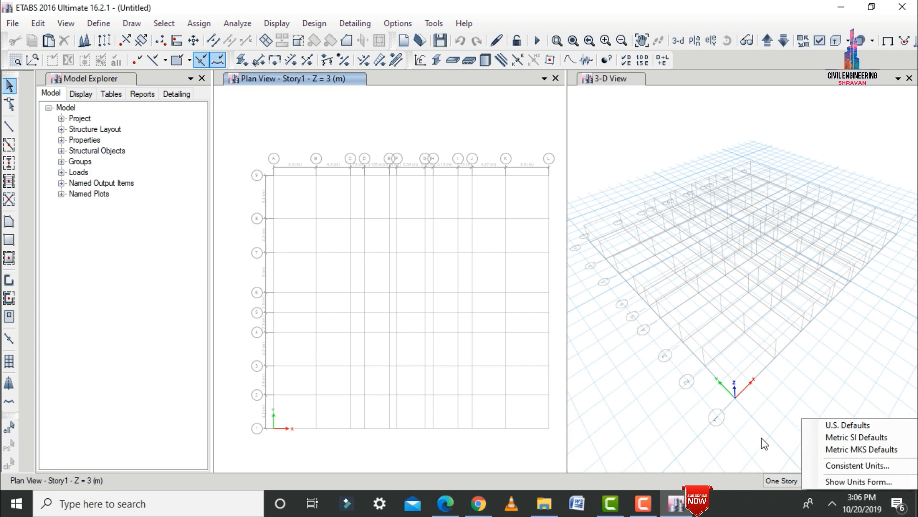
pyautogui.click(203, 239)
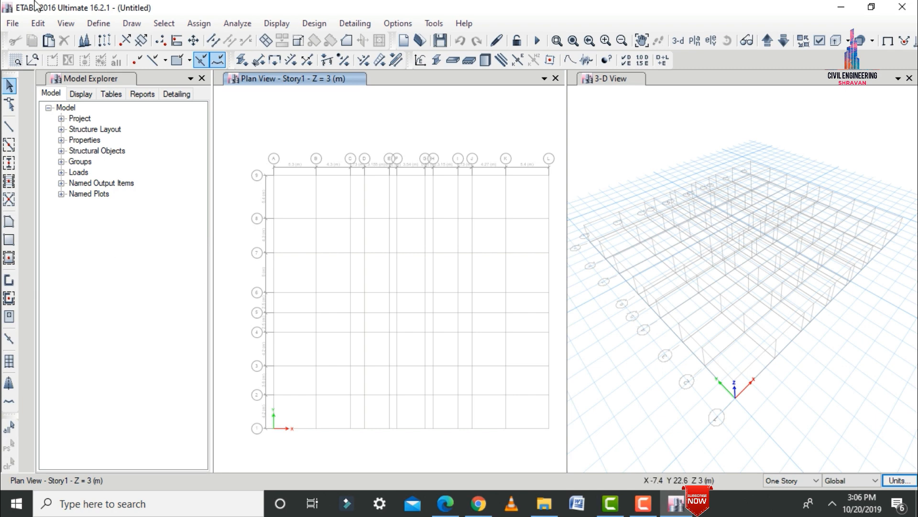
# - Add a new concrete material for region India with the Indian standard and grade M40
pyautogui.click(99, 24)
pyautogui.click(120, 43)
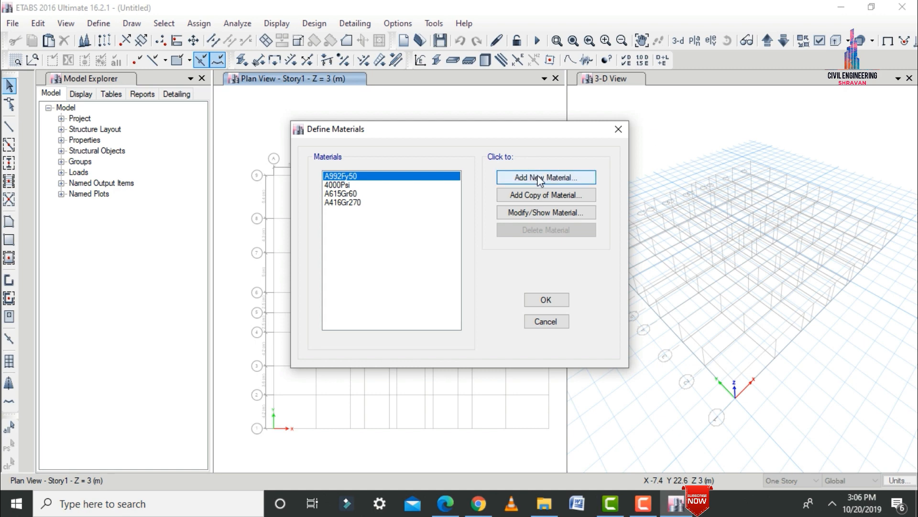
pyautogui.click(540, 179)
pyautogui.click(437, 209)
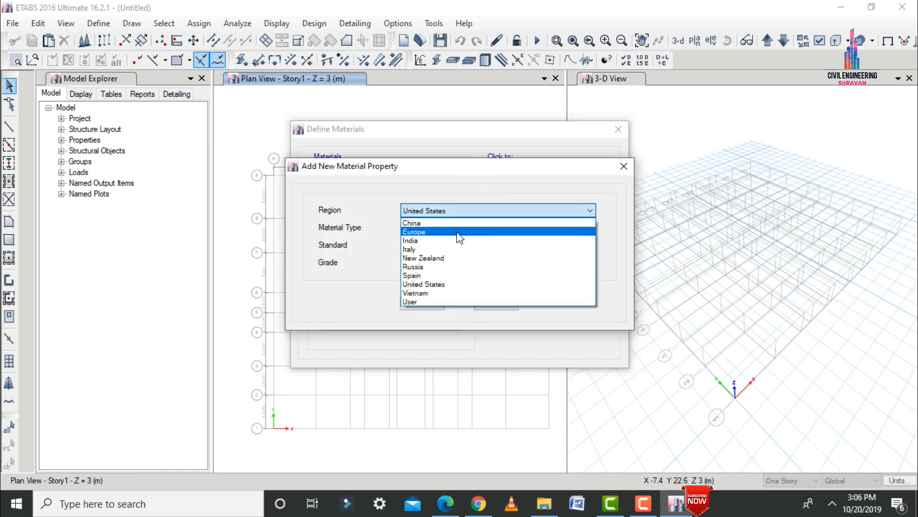
pyautogui.click(451, 240)
pyautogui.click(442, 228)
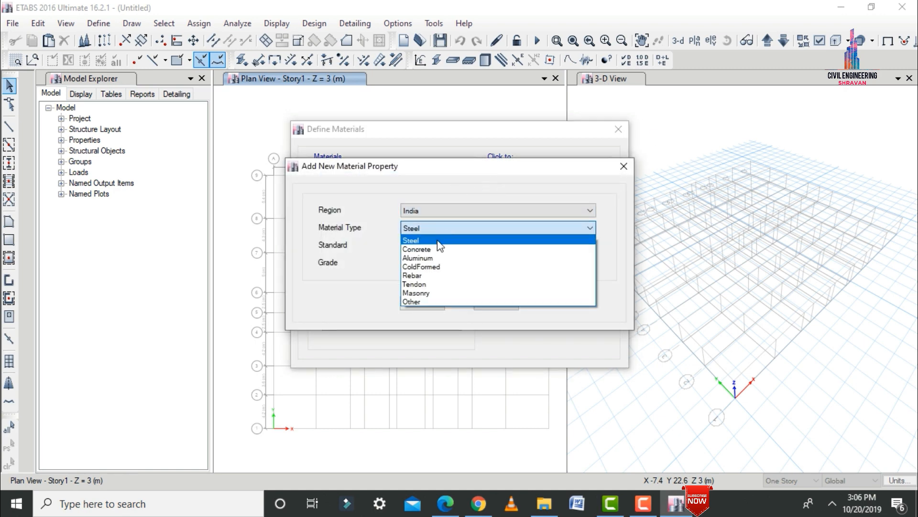
pyautogui.click(432, 249)
pyautogui.click(431, 245)
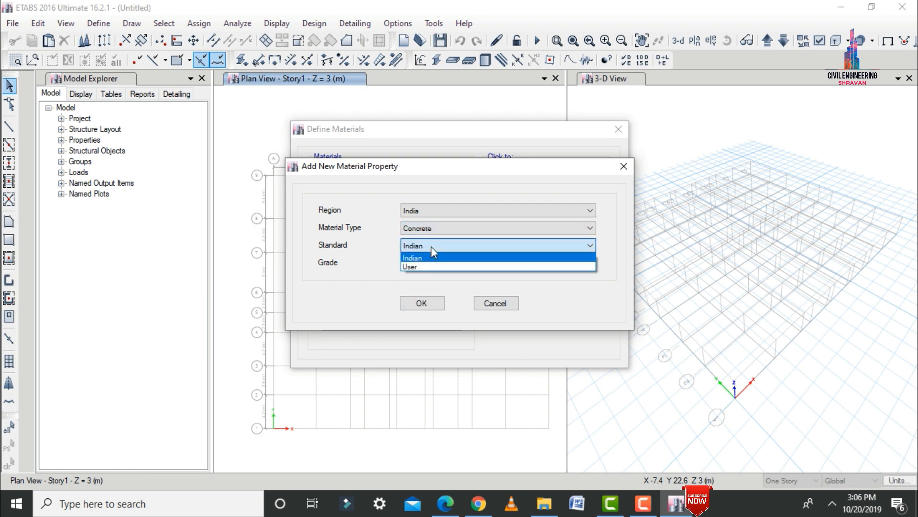
pyautogui.click(431, 257)
pyautogui.click(429, 263)
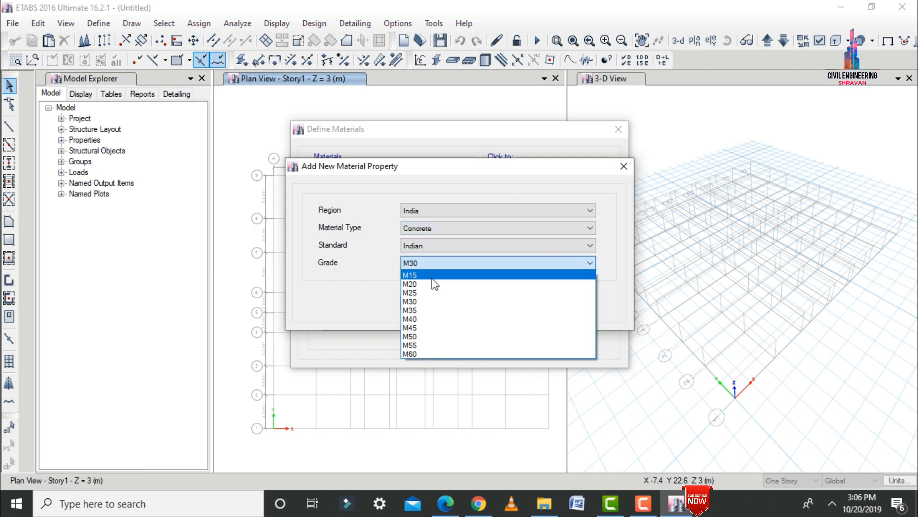
pyautogui.click(440, 319)
pyautogui.click(423, 303)
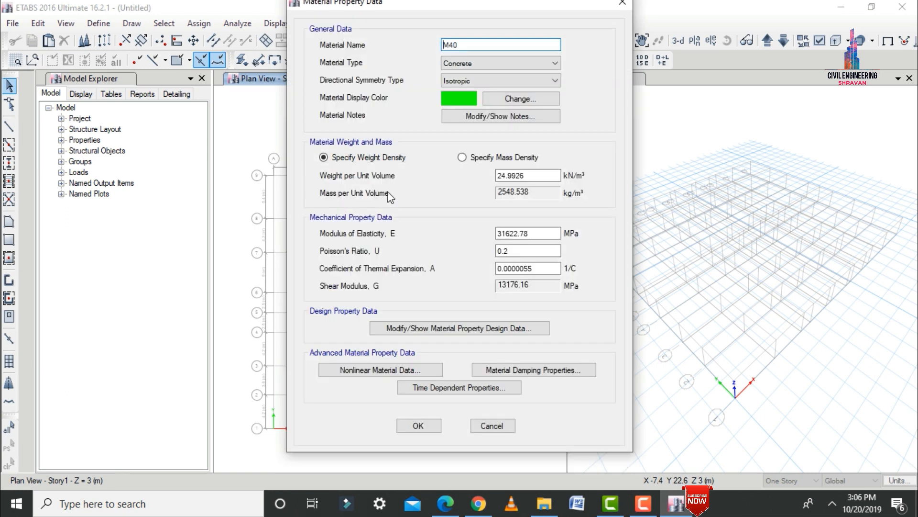
# - Review the M40 concrete's design data and accept the material
pyautogui.click(452, 329)
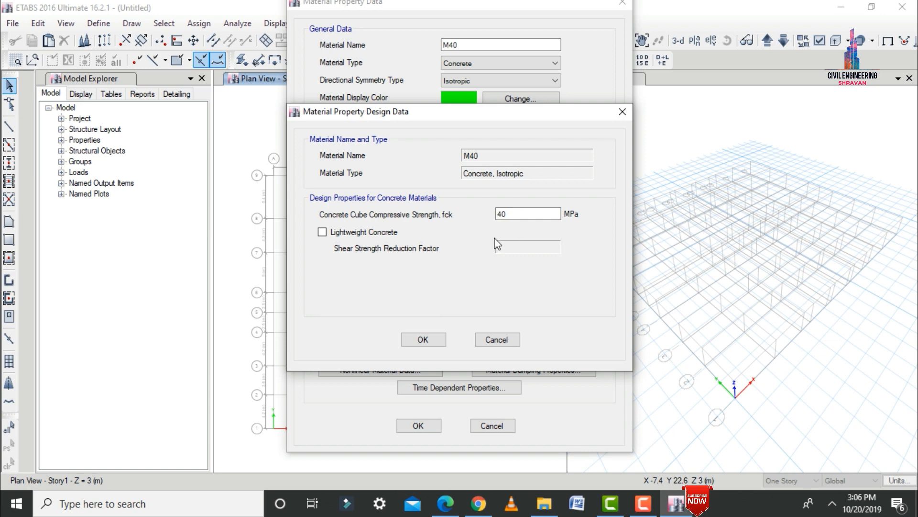
pyautogui.click(434, 337)
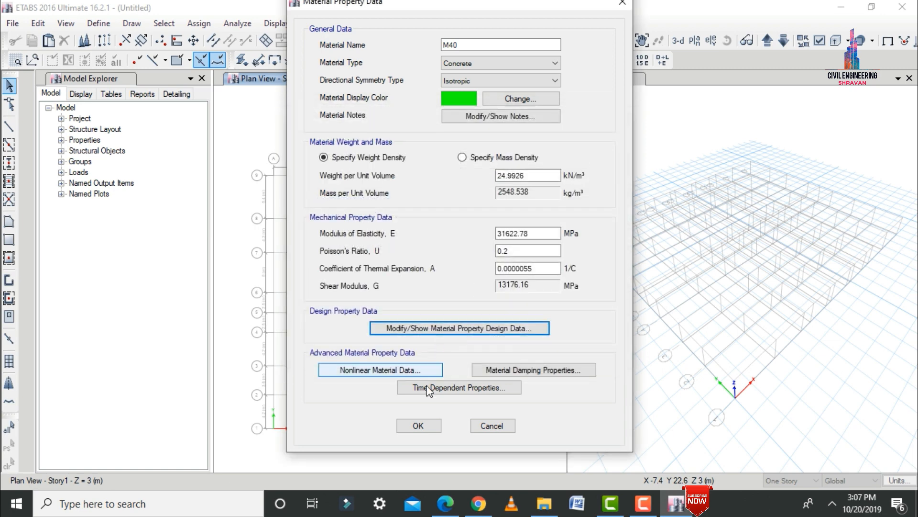
pyautogui.click(420, 427)
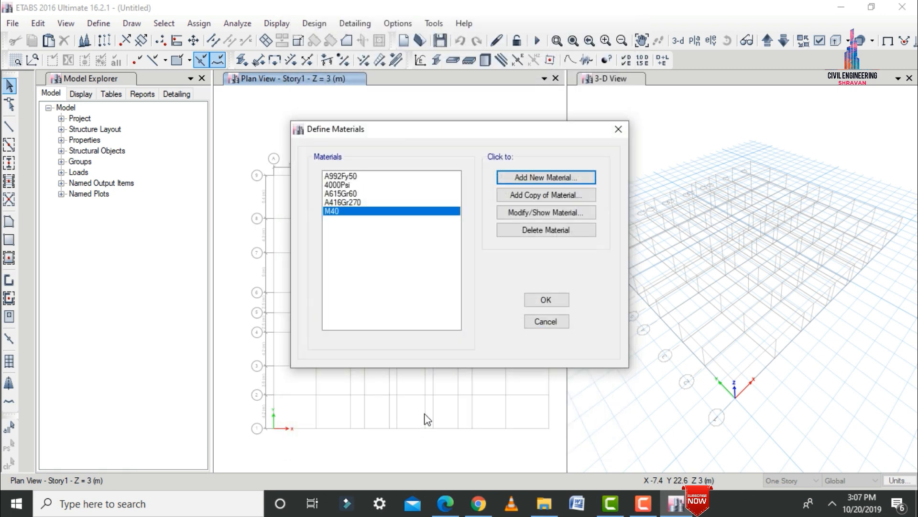
pyautogui.click(559, 300)
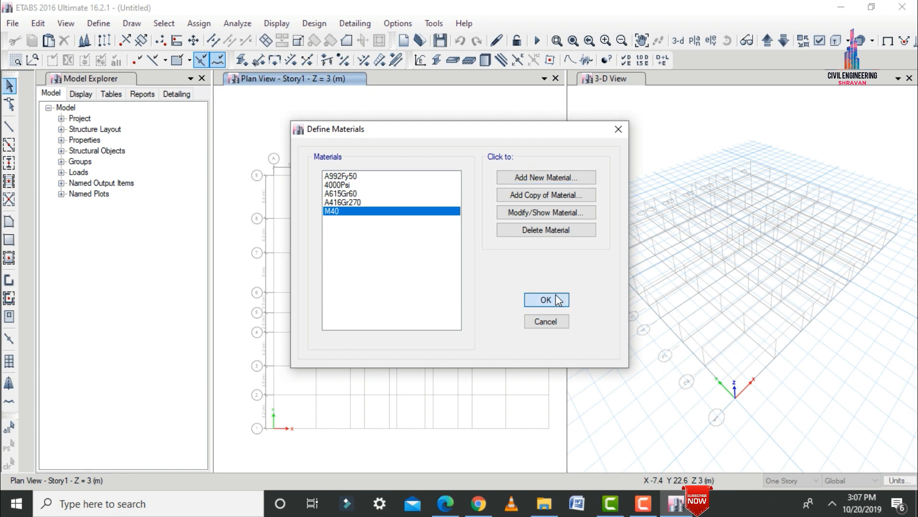
# - Add a new steel material for region India with the Indian standard and grade Fe345, and name it Fe600
pyautogui.click(533, 176)
pyautogui.click(464, 212)
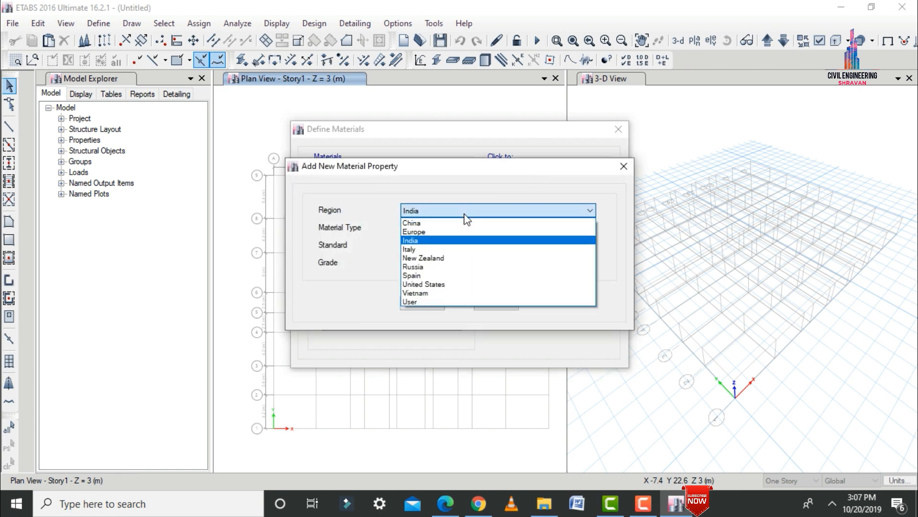
pyautogui.click(464, 212)
pyautogui.click(435, 228)
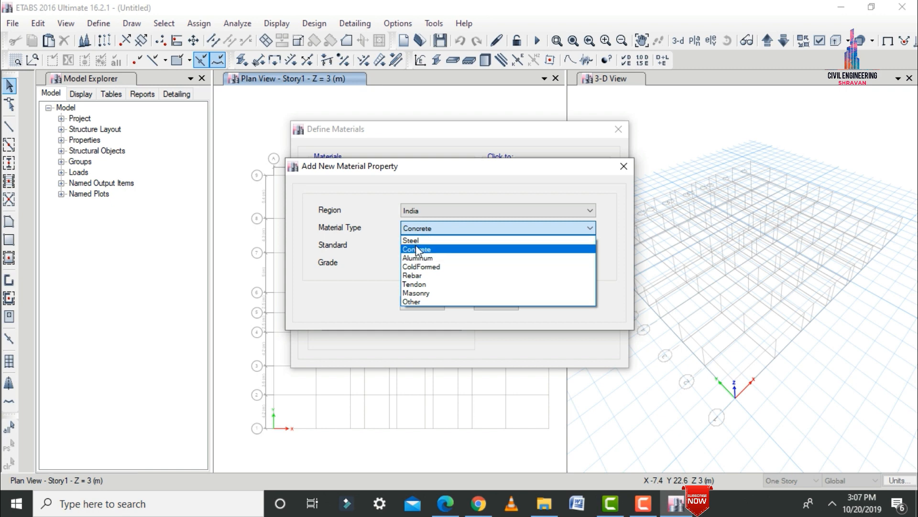
pyautogui.click(415, 245)
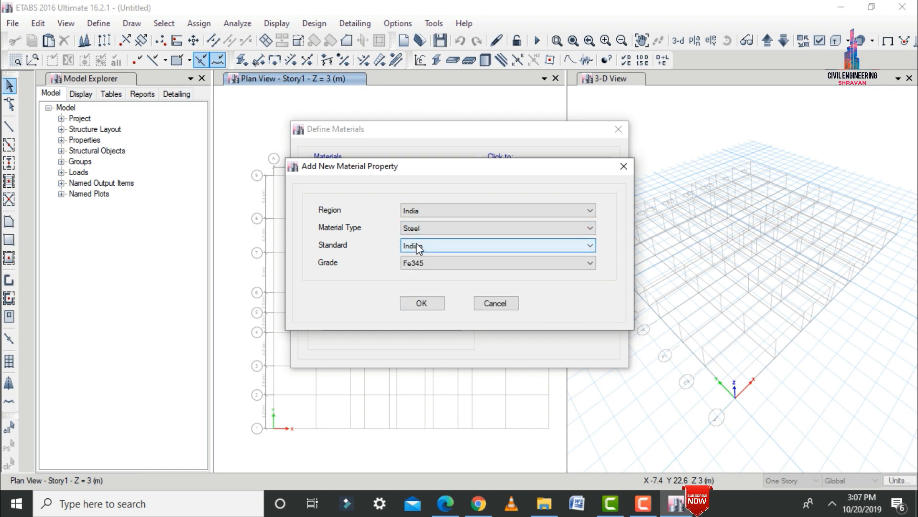
pyautogui.click(417, 248)
pyautogui.click(416, 255)
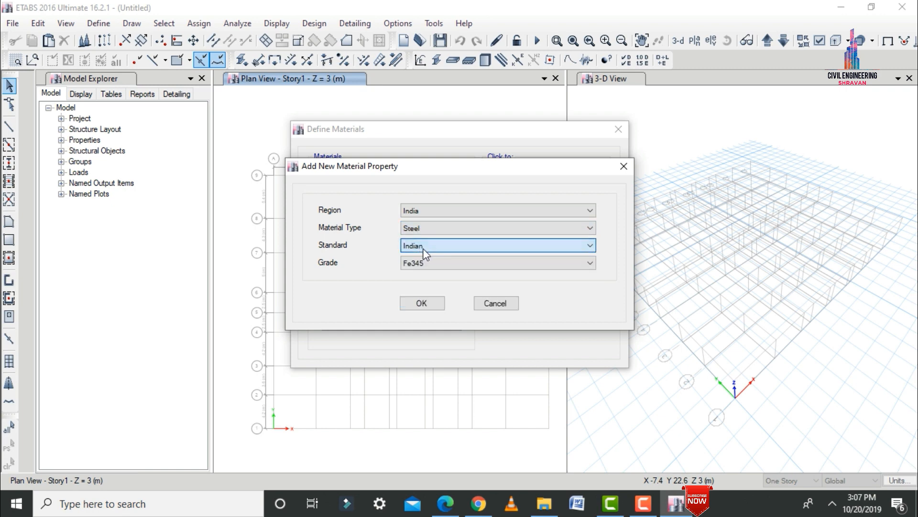
pyautogui.click(415, 303)
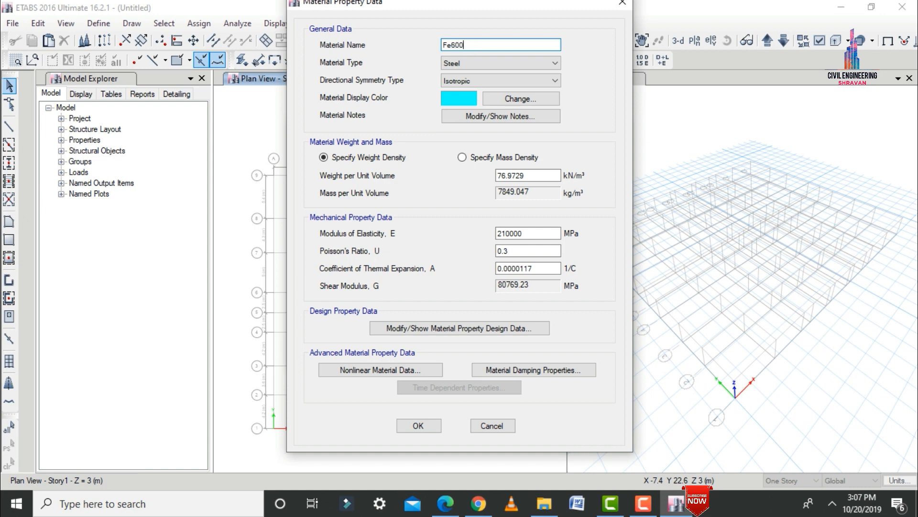
# - Set the Fe600 steel's minimum yield stress and minimum tensile strength to 600 MPa and accept the material definitions
pyautogui.click(501, 116)
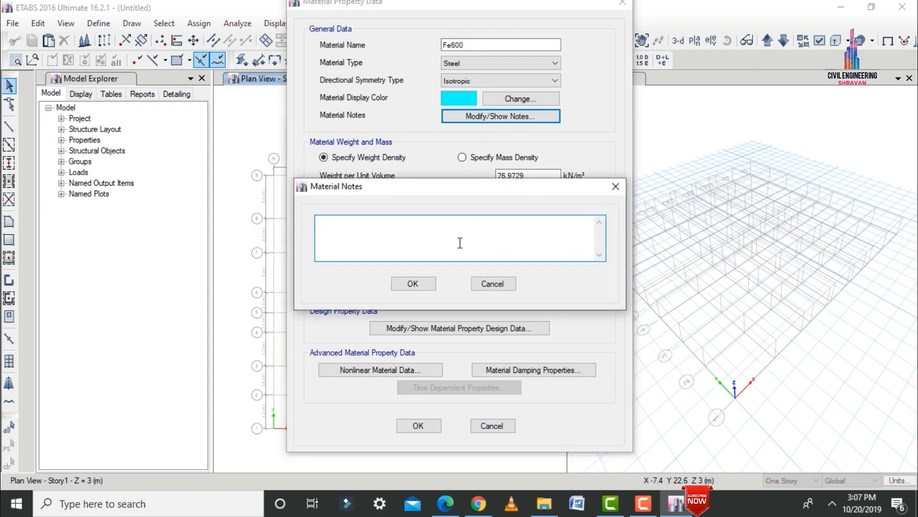
pyautogui.click(492, 284)
pyautogui.click(484, 329)
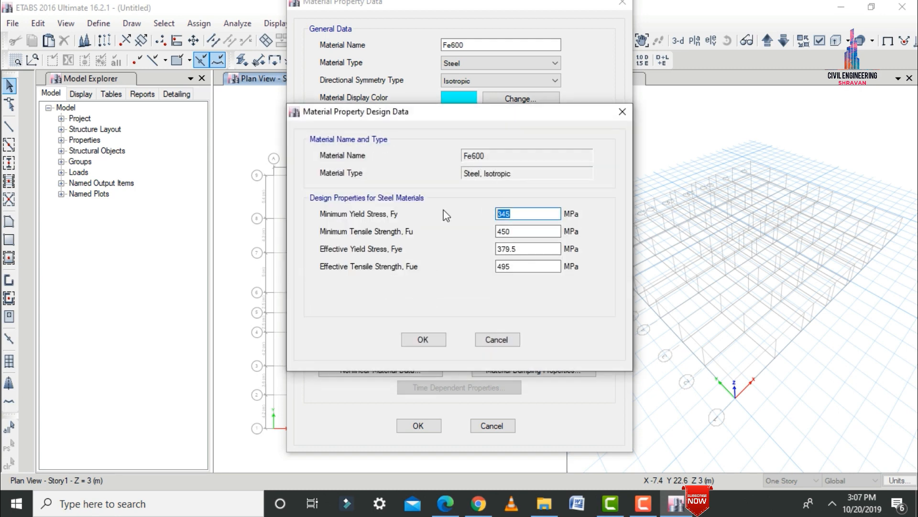
pyautogui.write('600')
pyautogui.click(517, 234)
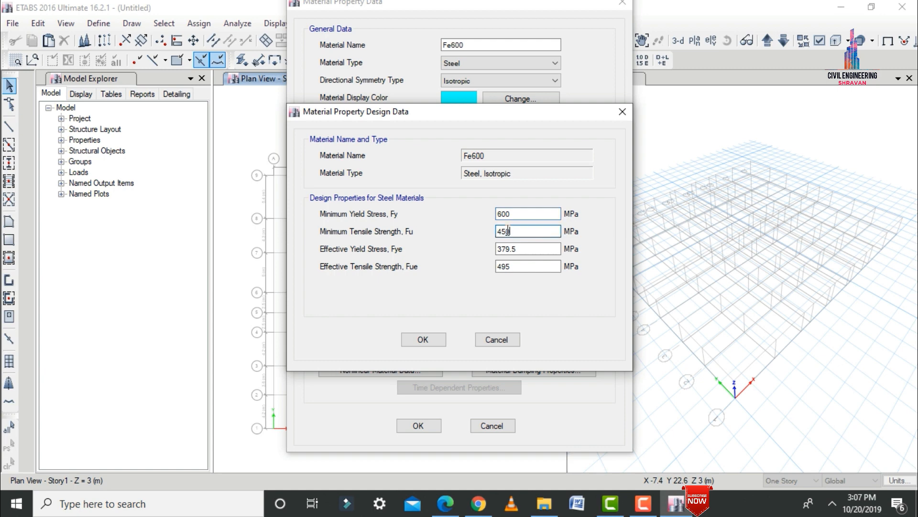
pyautogui.doubleClick(518, 233)
pyautogui.write('600')
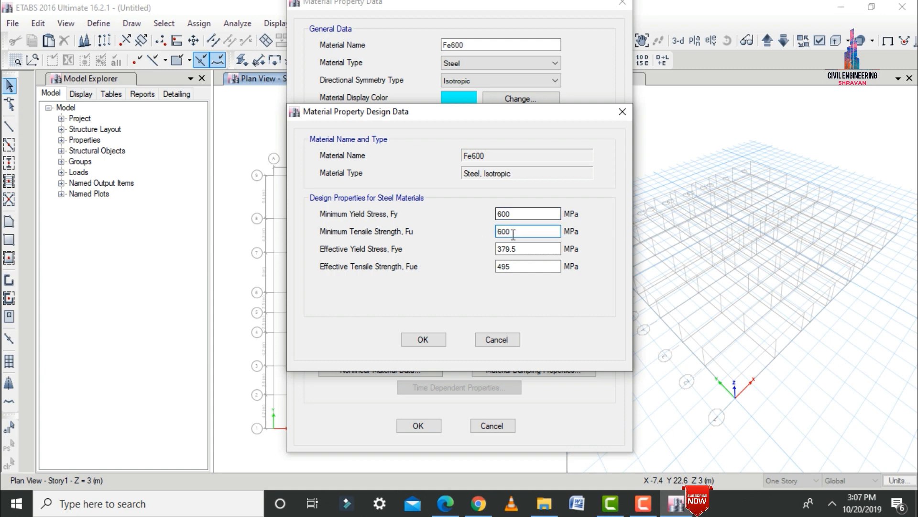
pyautogui.click(423, 340)
pyautogui.click(436, 432)
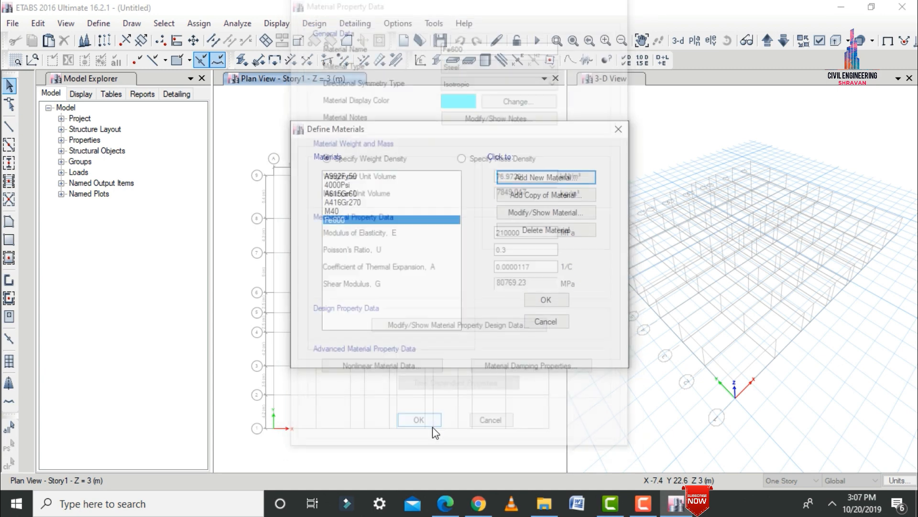
pyautogui.click(549, 302)
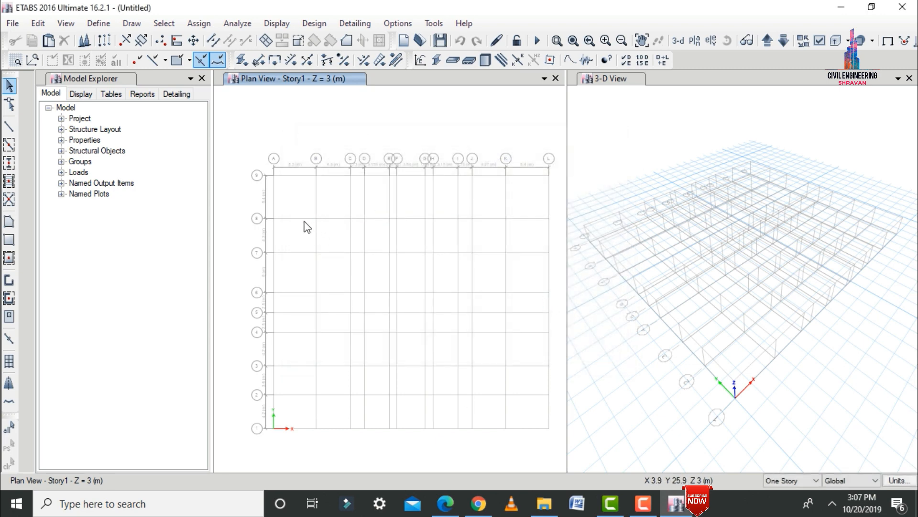
# - Delete all the default frame sections that can be deleted, from A-CompBm to SteelCol, keeping ISLB600 and ISWB550
pyautogui.click(96, 25)
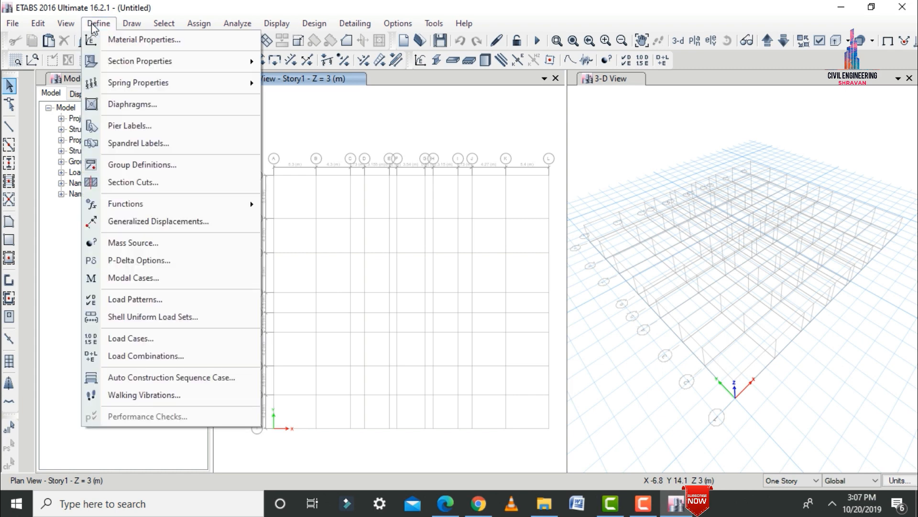
pyautogui.moveTo(137, 72)
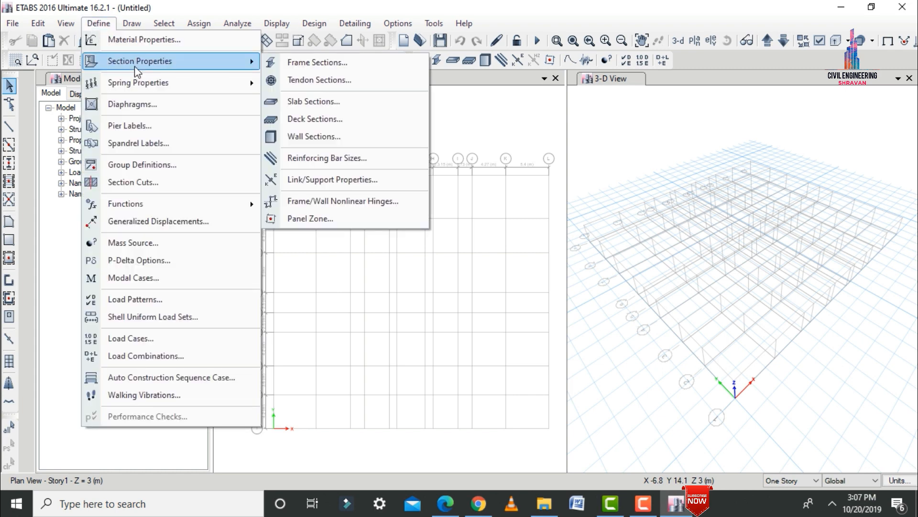
pyautogui.click(323, 69)
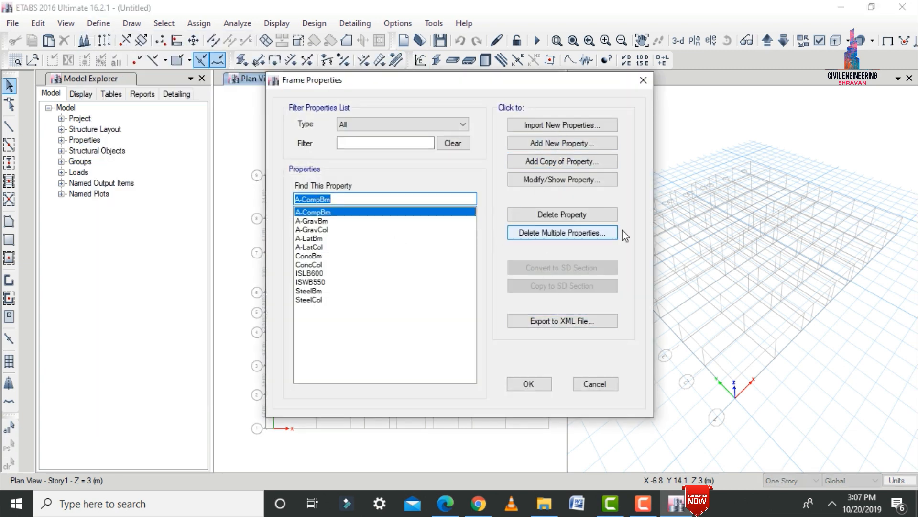
pyautogui.click(564, 233)
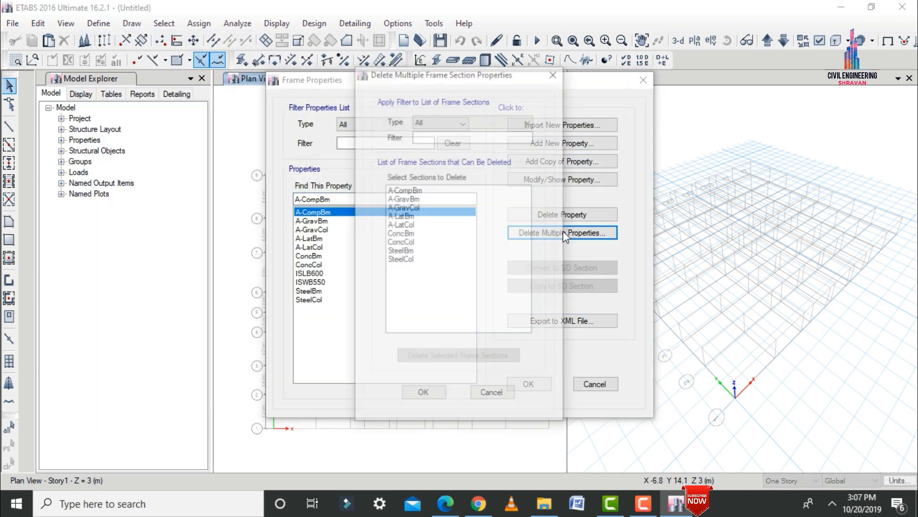
pyautogui.click(402, 260)
pyautogui.moveTo(401, 263); pyautogui.dragTo(401, 201)
pyautogui.click(460, 358)
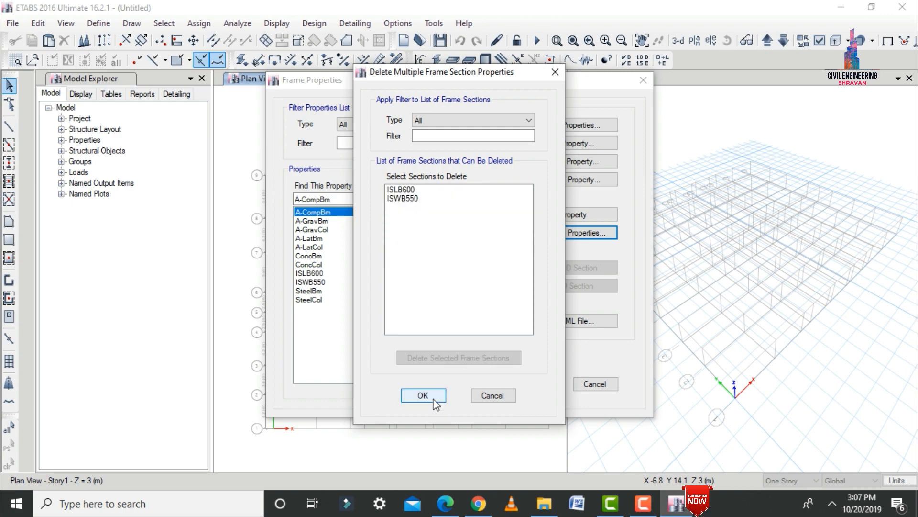
pyautogui.click(423, 395)
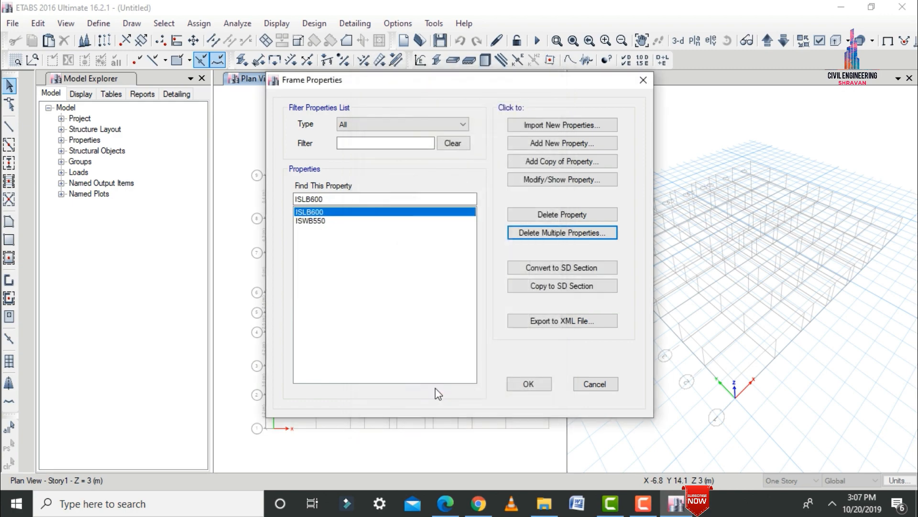
# - Add a concrete rectangular frame section named C0.5X0.23 with M40 as its material
pyautogui.click(545, 144)
pyautogui.click(247, 233)
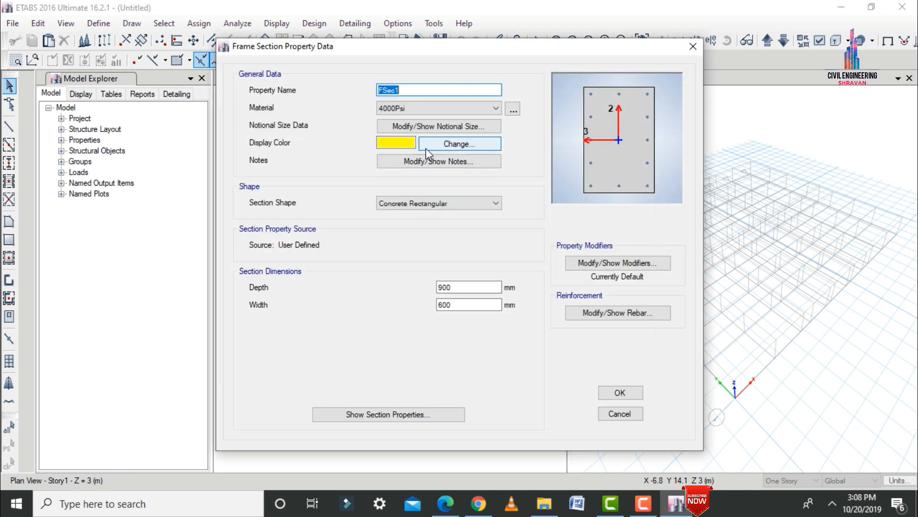
pyautogui.write('C0.5X0.23')
pyautogui.click(395, 110)
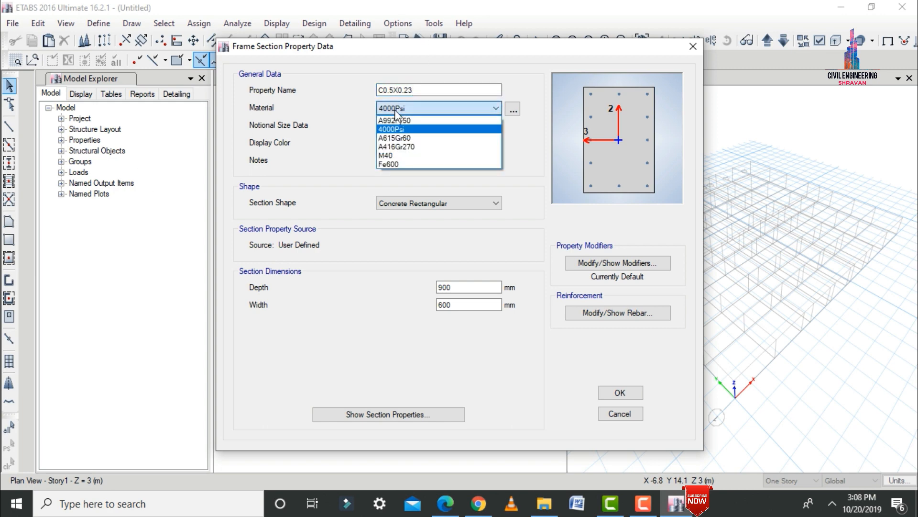
pyautogui.click(388, 156)
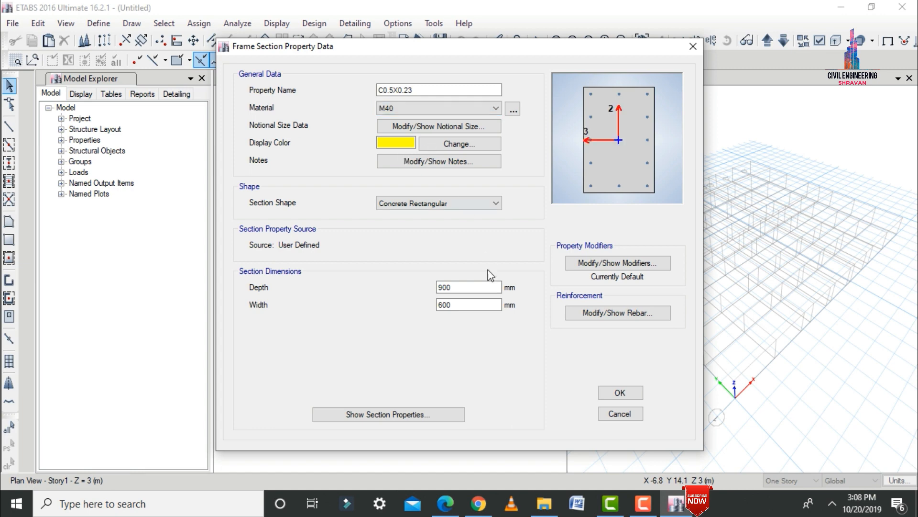
# - Set the C0.5X0.23 section's depth to 230 mm and width to 500 mm
pyautogui.moveTo(480, 286); pyautogui.dragTo(412, 265)
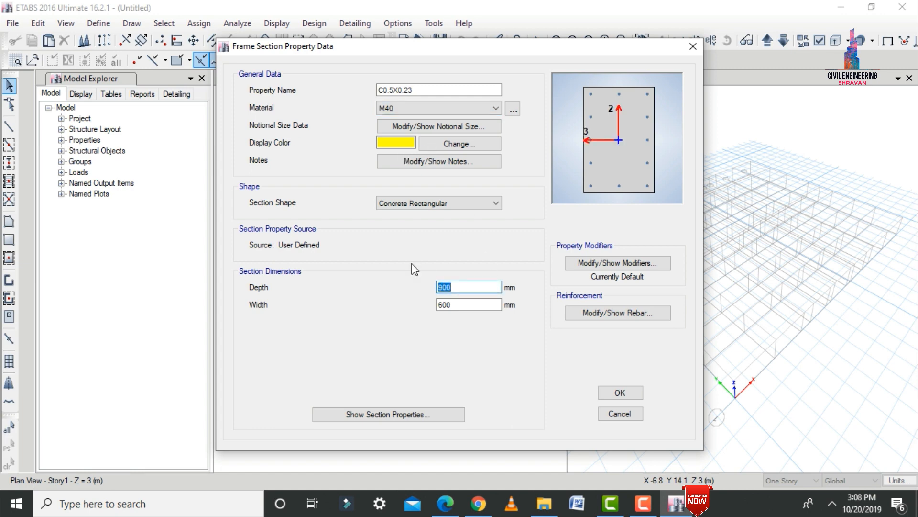
pyautogui.write('230')
pyautogui.press('Tab')
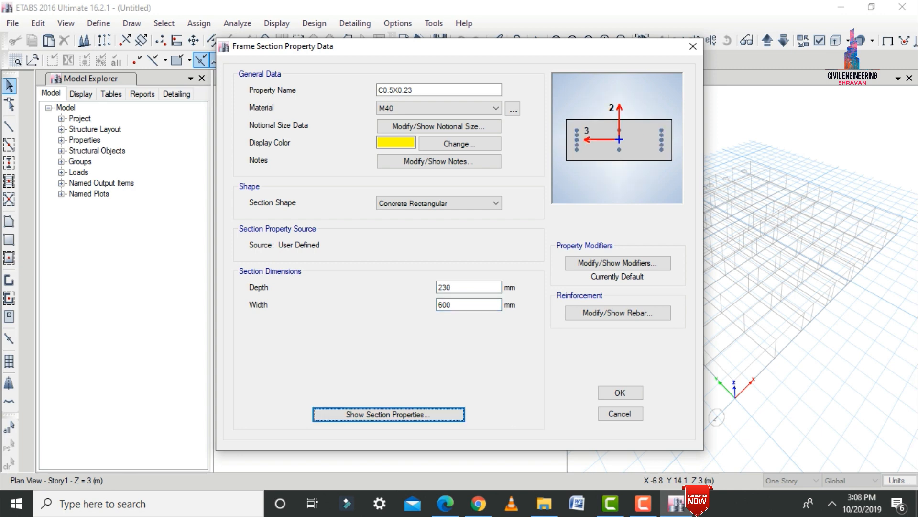
pyautogui.moveTo(471, 306); pyautogui.dragTo(410, 313)
pyautogui.write('5')
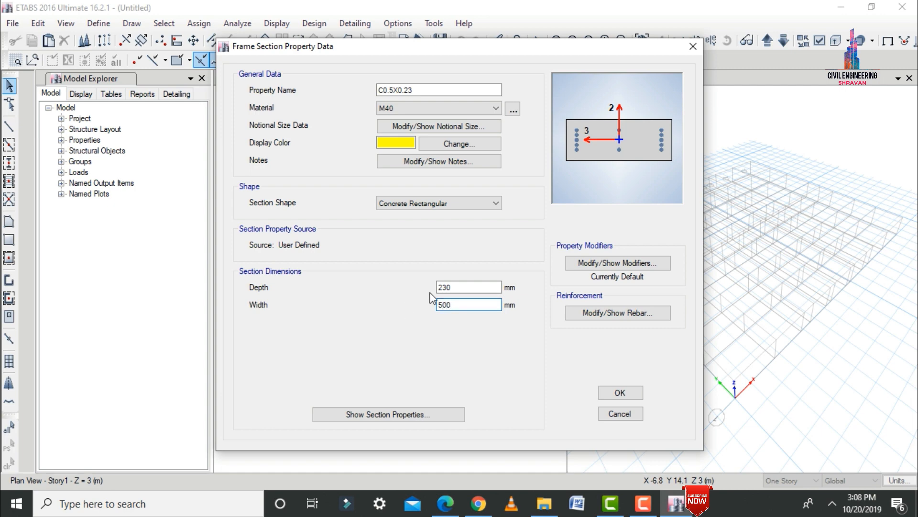
# - Set both the longitudinal bar and confinement bar materials of the C0.5X0.23 column reinforcement to Fe600
pyautogui.click(590, 315)
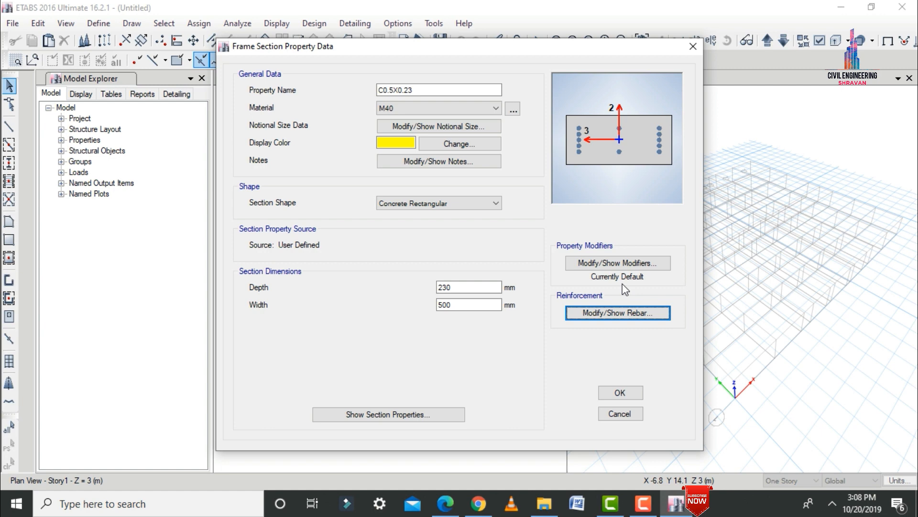
pyautogui.click(602, 315)
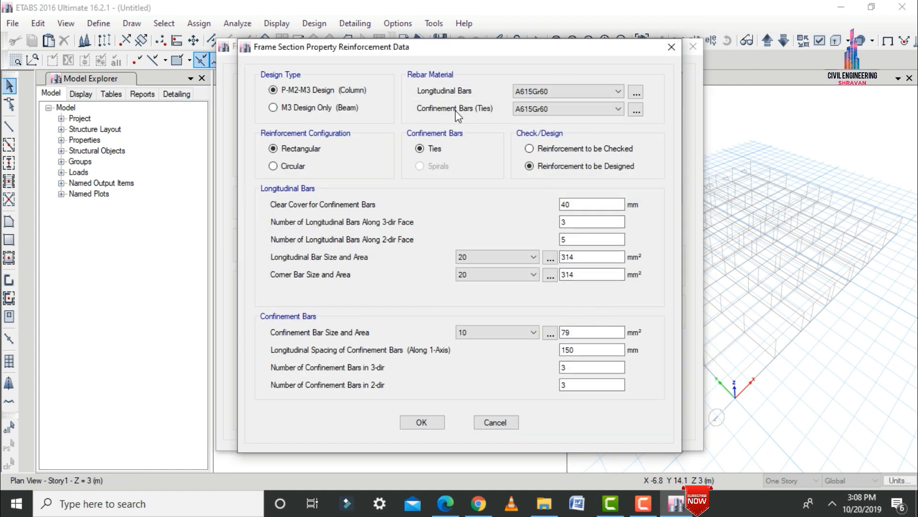
pyautogui.click(541, 91)
pyautogui.click(541, 92)
pyautogui.click(639, 93)
pyautogui.click(339, 220)
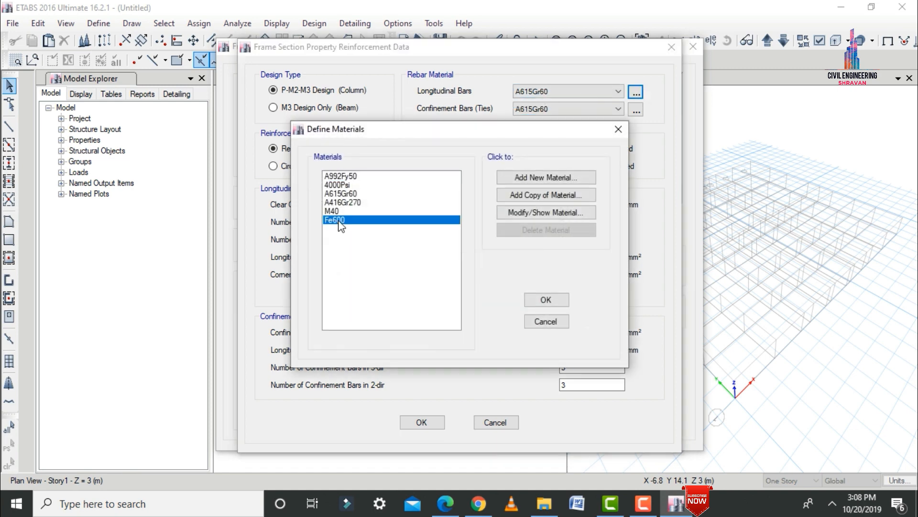
pyautogui.click(546, 300)
pyautogui.click(562, 108)
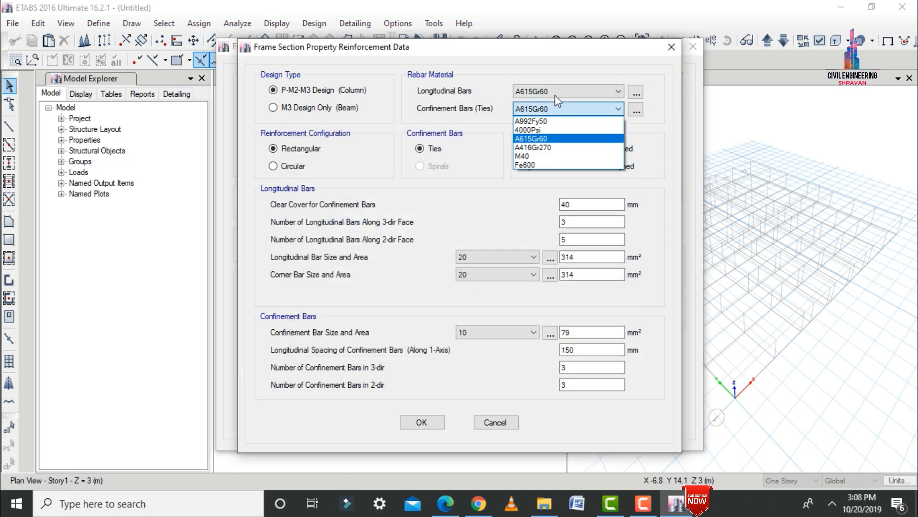
pyautogui.click(531, 153)
pyautogui.click(543, 91)
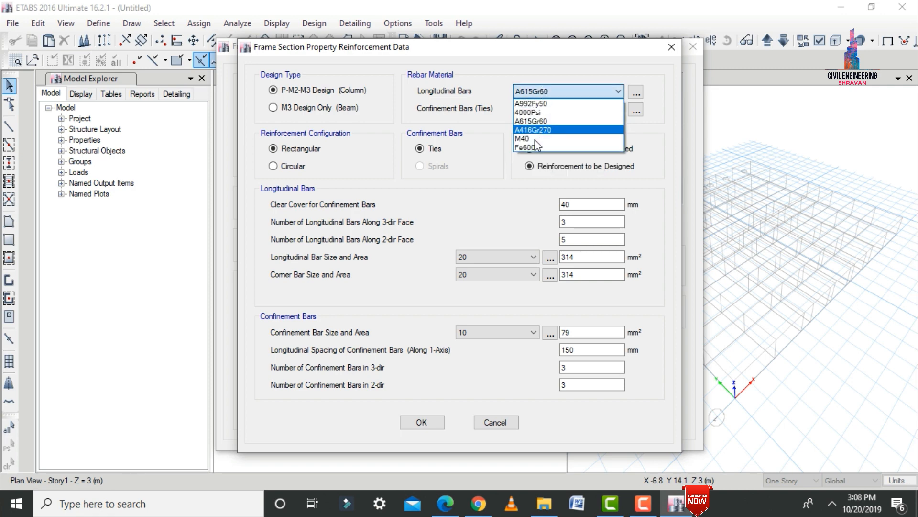
pyautogui.click(532, 148)
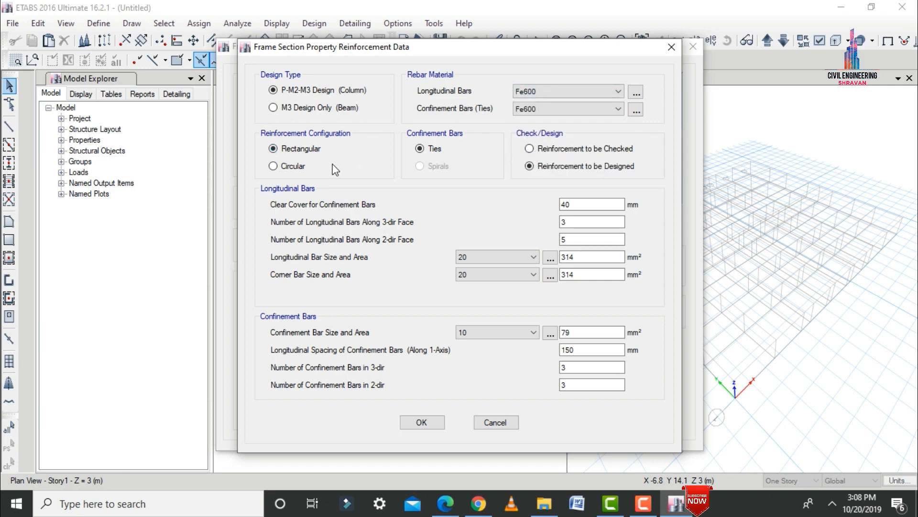
# - Set the column's clear cover to 50 mm with 5 longitudinal bars along the 3-dir face and 3 along the 2-dir face, and accept the section
pyautogui.moveTo(583, 206); pyautogui.dragTo(551, 210)
pyautogui.write('50')
pyautogui.press('Tab')
pyautogui.moveTo(494, 51); pyautogui.dragTo(374, 53)
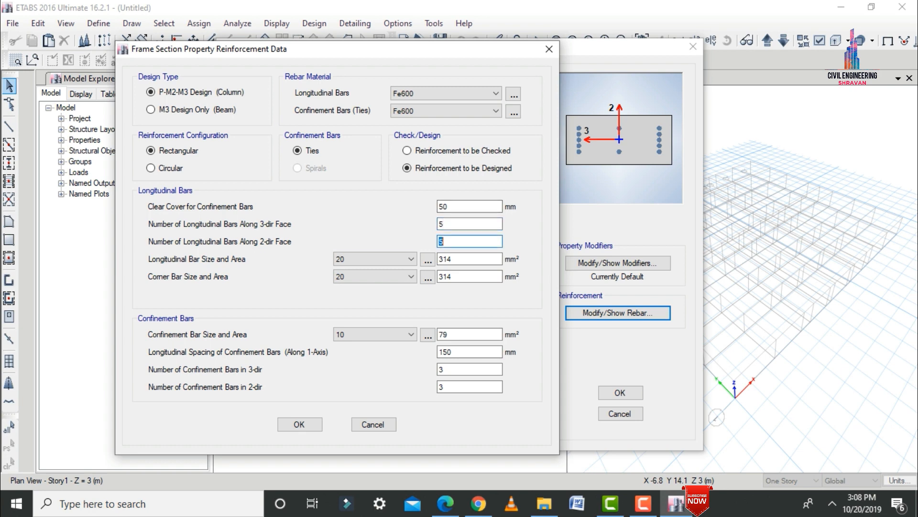
pyautogui.press('Tab')
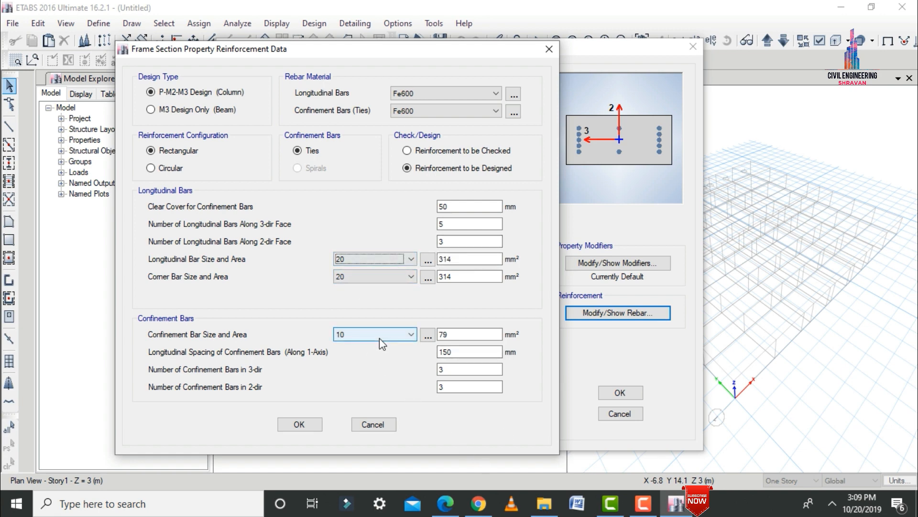
pyautogui.click(299, 424)
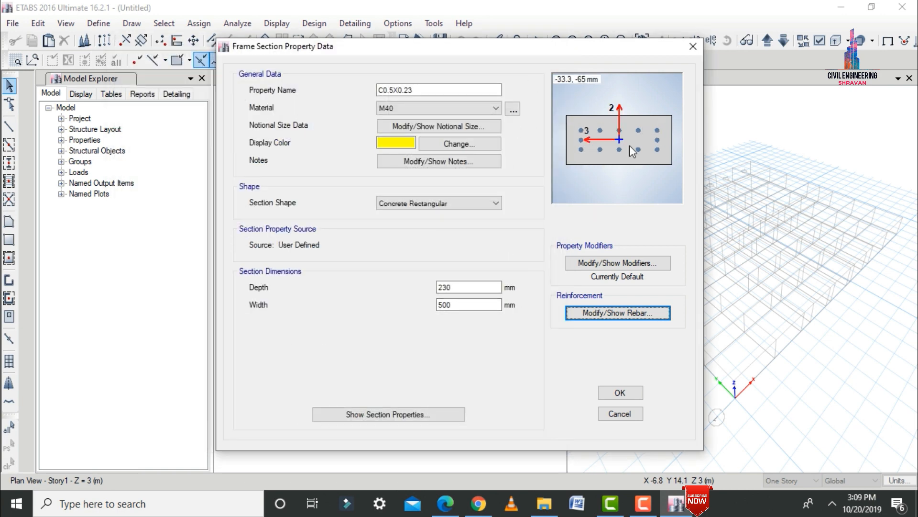
pyautogui.click(614, 394)
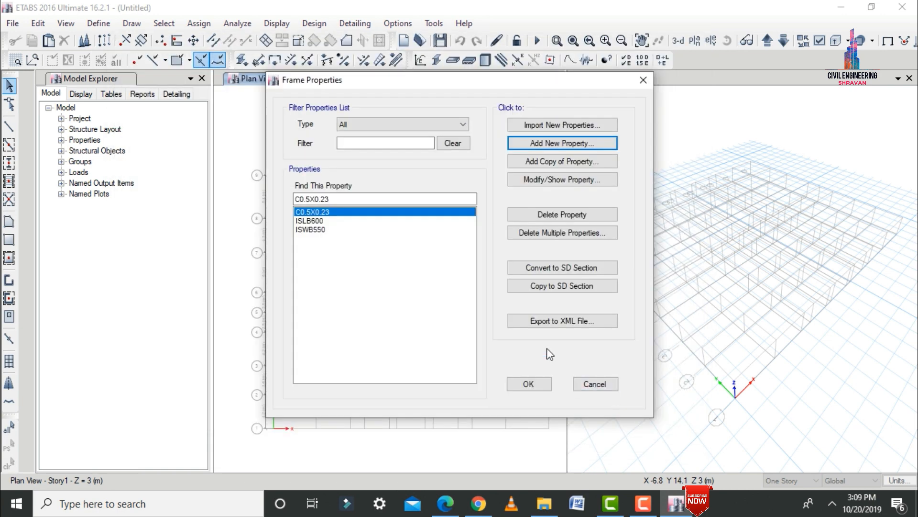
# - Delete the ISLB600 and ISWB550 frame sections
pyautogui.click(315, 220)
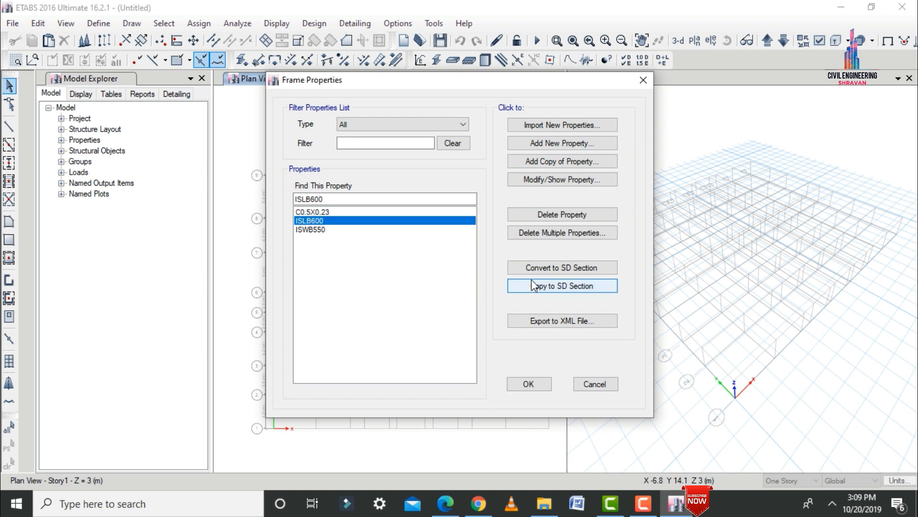
pyautogui.click(546, 217)
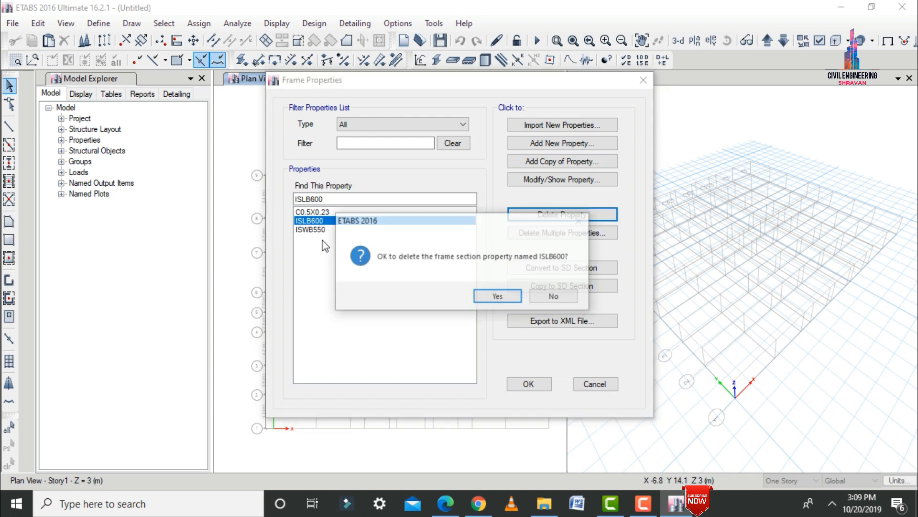
pyautogui.click(507, 297)
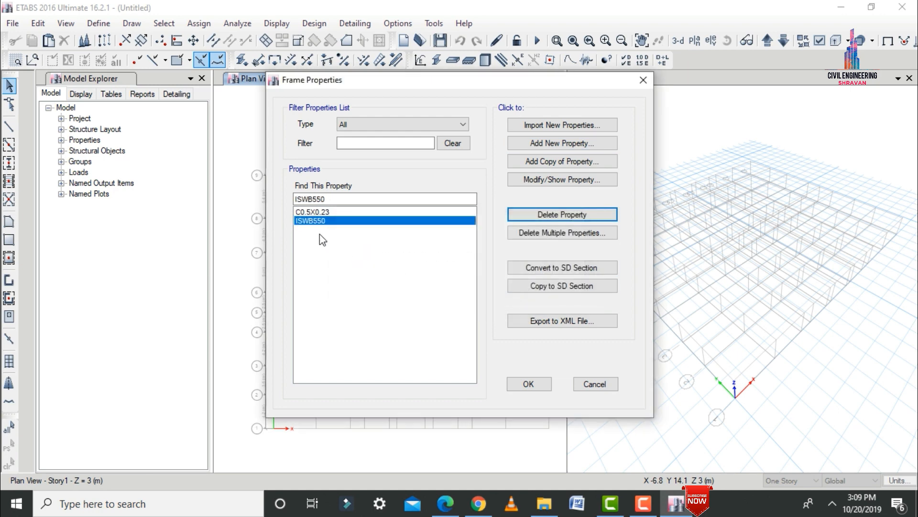
pyautogui.click(544, 214)
pyautogui.click(487, 296)
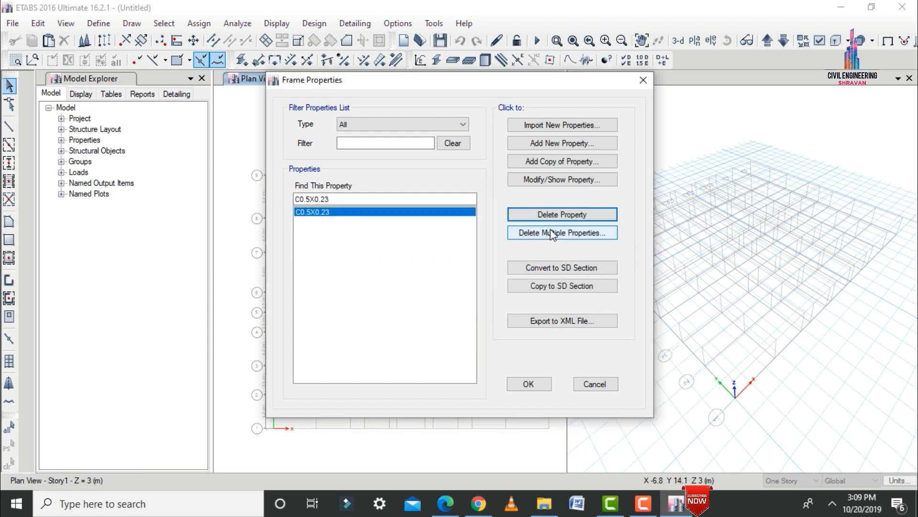
# - Add a concrete rectangular frame section named B0.23X0.35 with M40 as its material
pyautogui.click(541, 145)
pyautogui.click(241, 230)
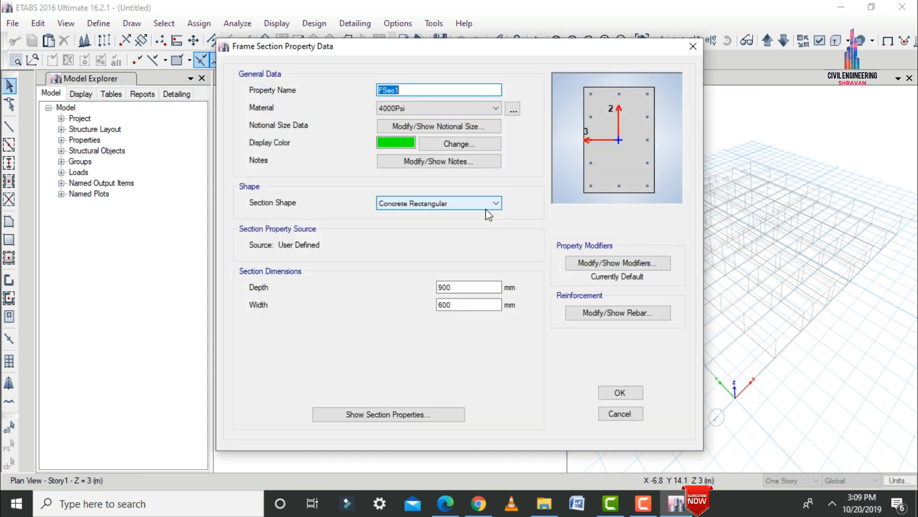
pyautogui.write('B0.23X0.35')
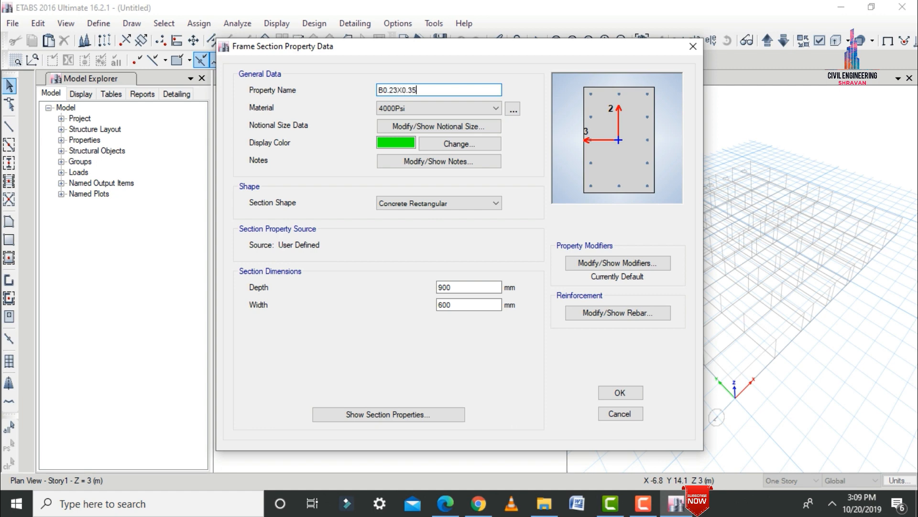
pyautogui.click(403, 106)
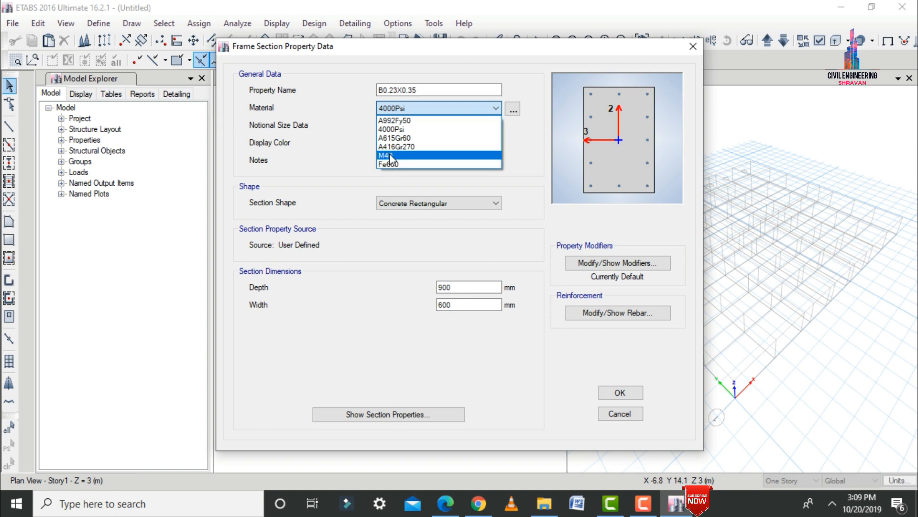
pyautogui.click(407, 154)
# - Set the B0.23X0.35 section's depth to 230 mm and width to 350 mm
pyautogui.moveTo(460, 287); pyautogui.dragTo(405, 286)
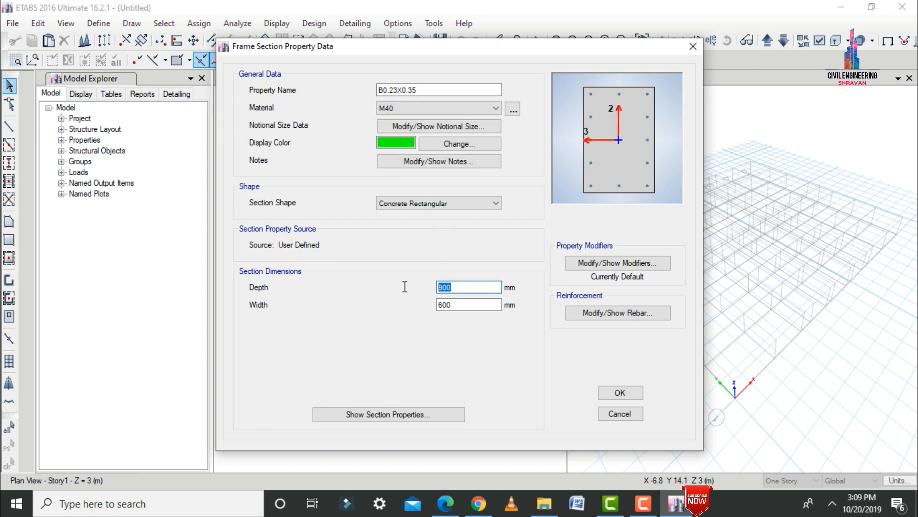
pyautogui.write('230')
pyautogui.press('Tab')
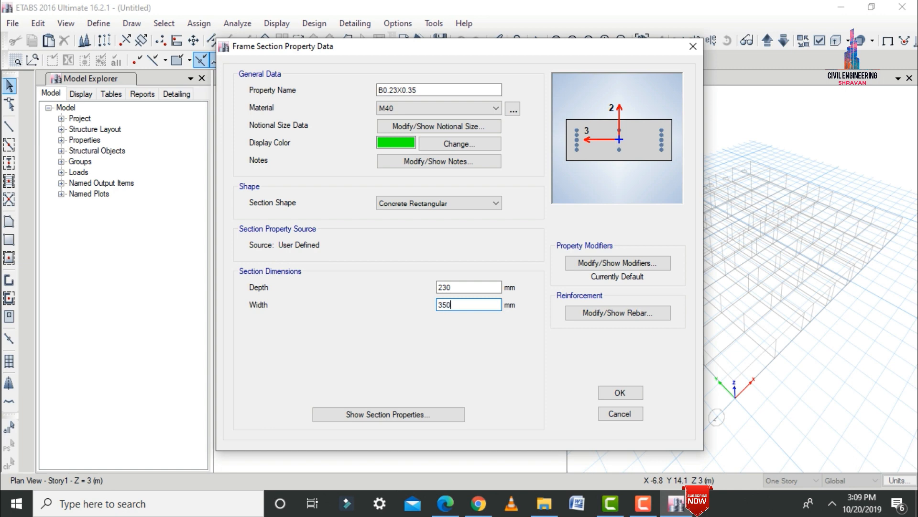
# - Set the B0.23X0.35 reinforcement to M3 Design Only (Beam) with Fe600 for both longitudinal and confinement bars
pyautogui.click(592, 312)
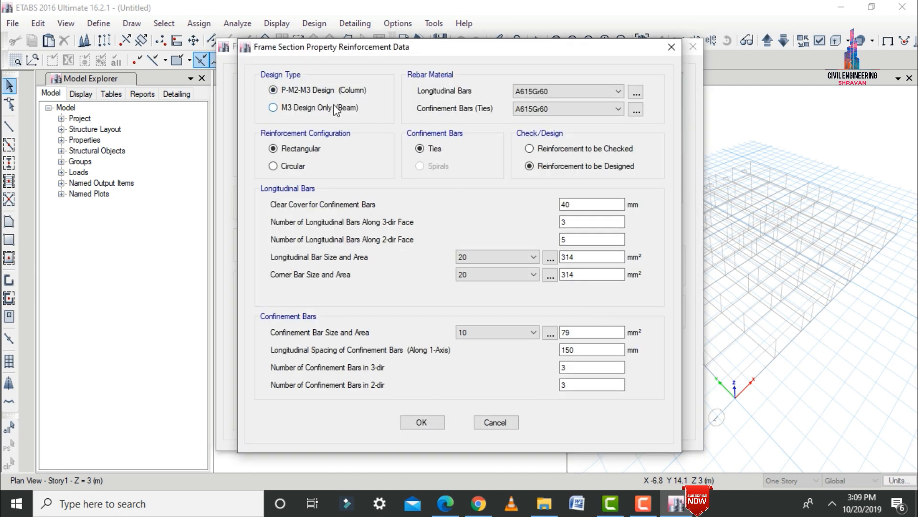
pyautogui.click(332, 109)
pyautogui.click(564, 87)
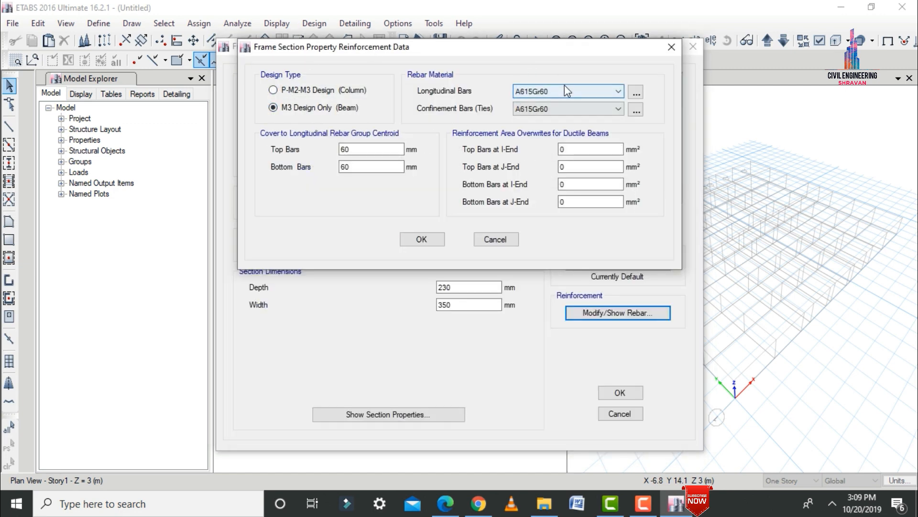
pyautogui.click(565, 91)
pyautogui.click(636, 92)
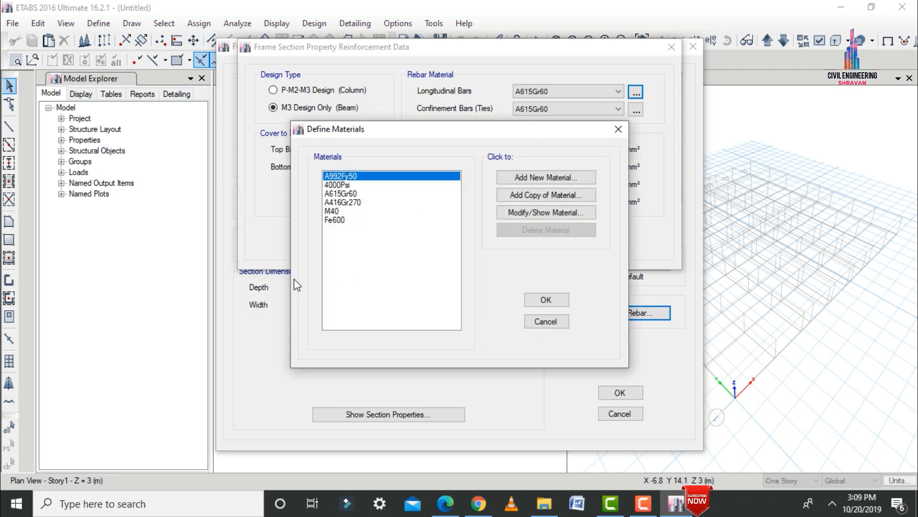
pyautogui.click(335, 220)
pyautogui.click(539, 302)
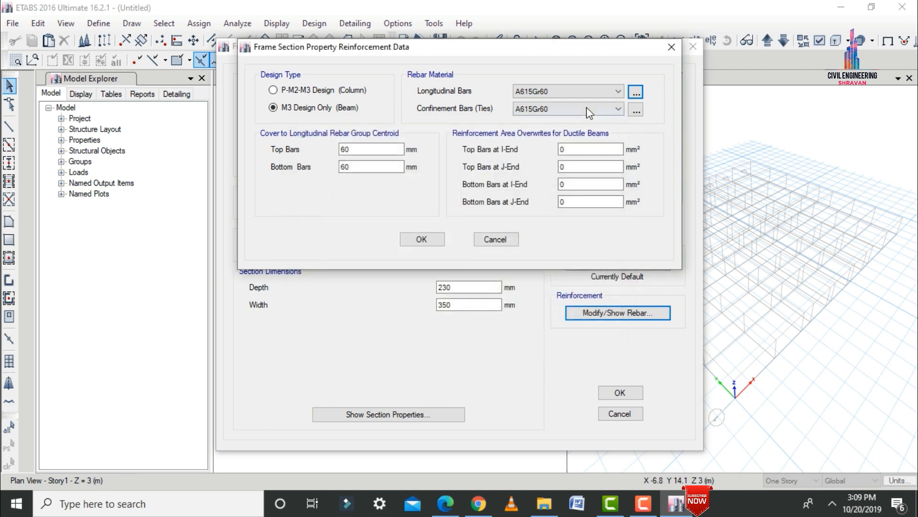
pyautogui.click(565, 109)
pyautogui.click(532, 172)
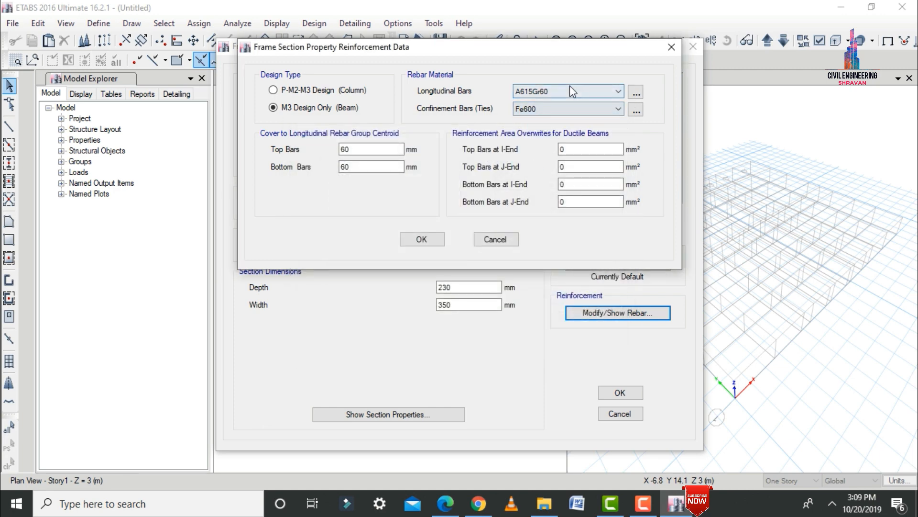
pyautogui.click(569, 90)
pyautogui.click(532, 154)
# - Set the beam's top bar cover to 50 mm, replace the bottom bar cover, and accept the section and the frame properties
pyautogui.doubleClick(341, 149)
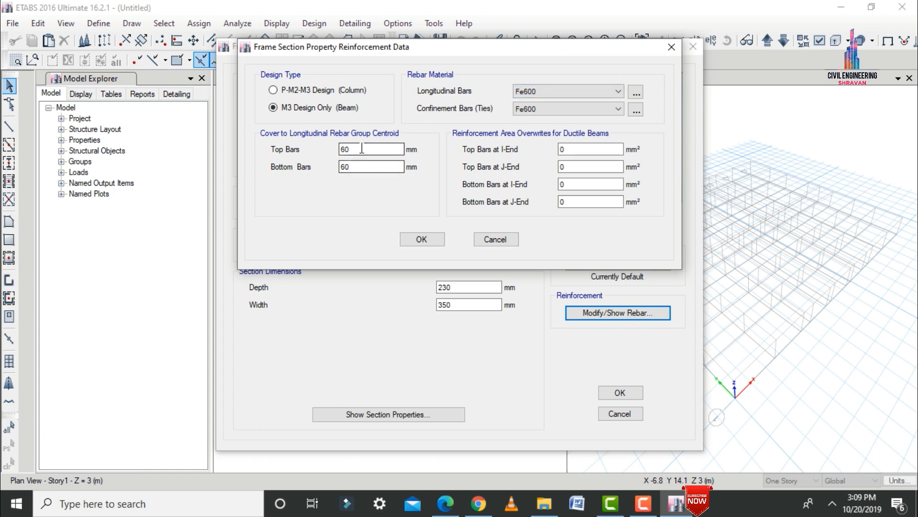
pyautogui.write('50')
pyautogui.press('Tab')
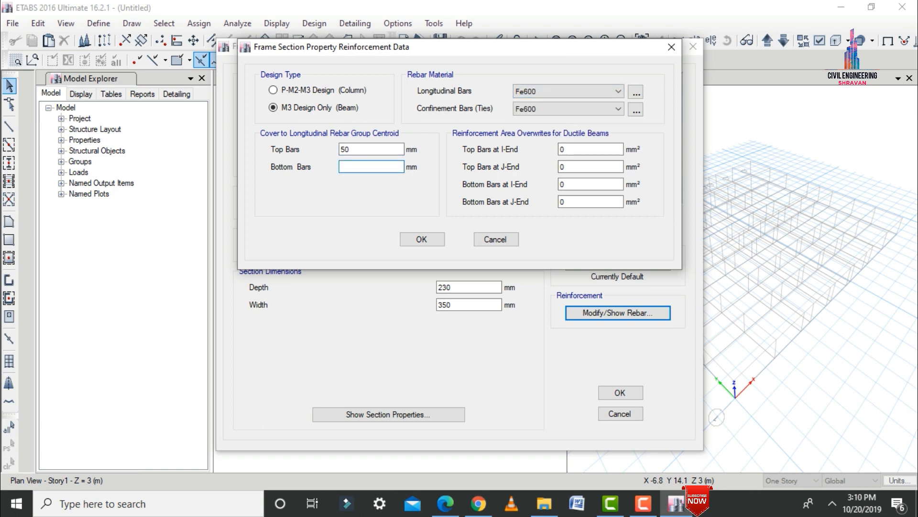
pyautogui.click(423, 238)
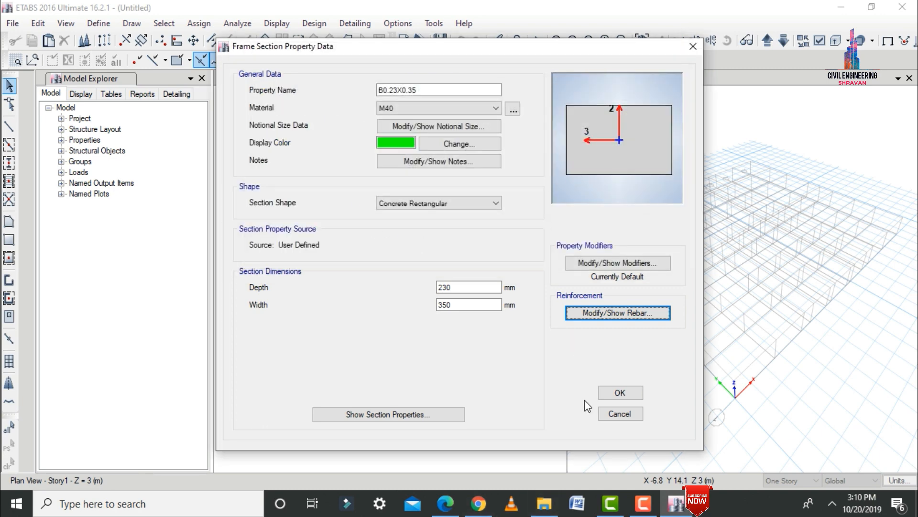
pyautogui.click(617, 394)
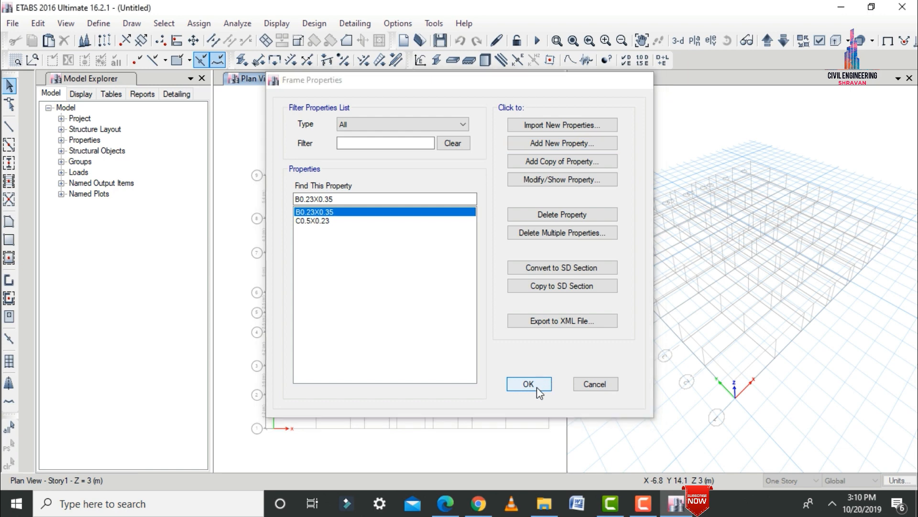
pyautogui.click(537, 387)
# - Delete the Plank1 slab property from the slab section definitions
pyautogui.click(98, 24)
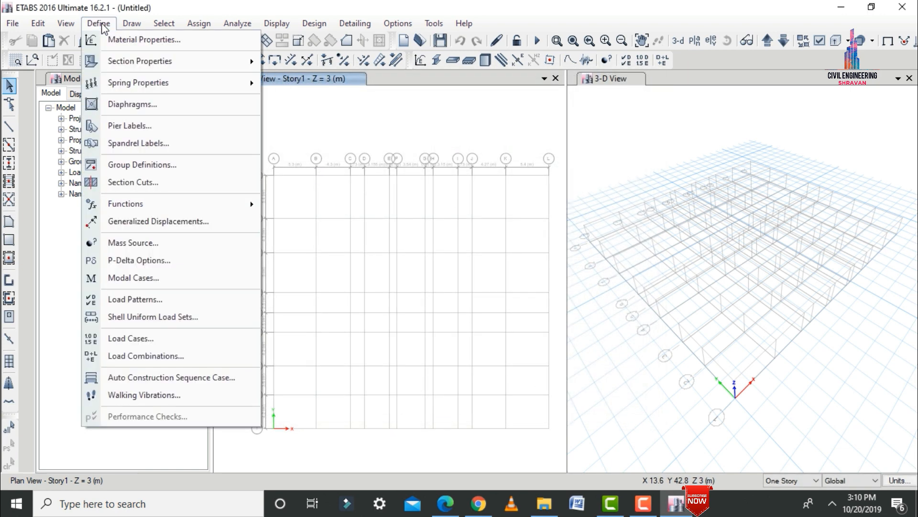
pyautogui.moveTo(155, 64)
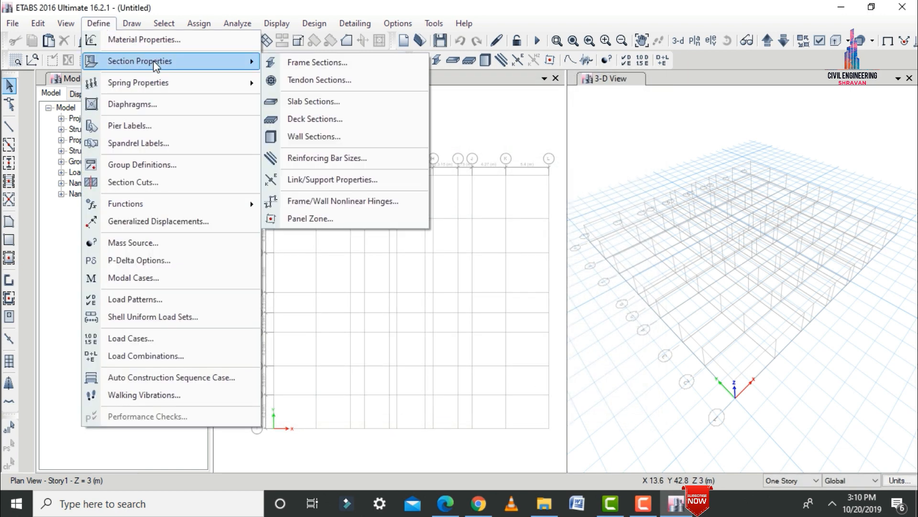
pyautogui.click(299, 101)
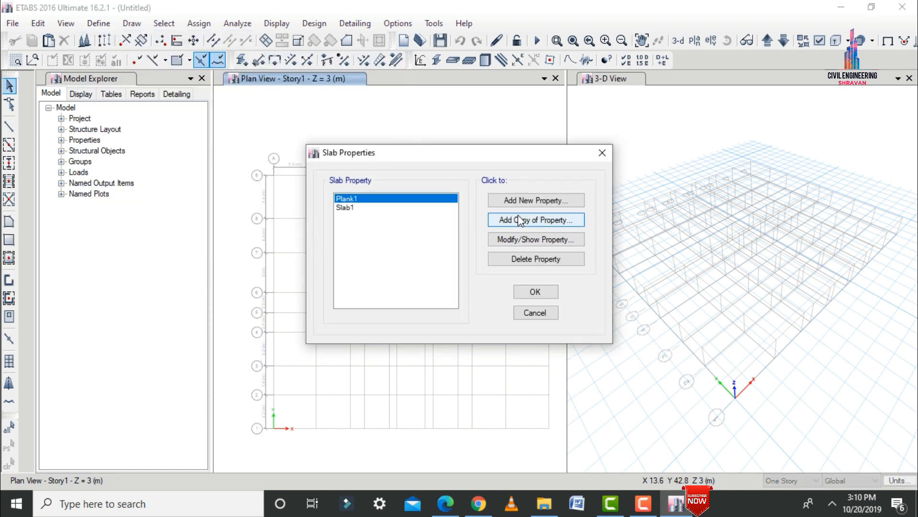
pyautogui.click(518, 253)
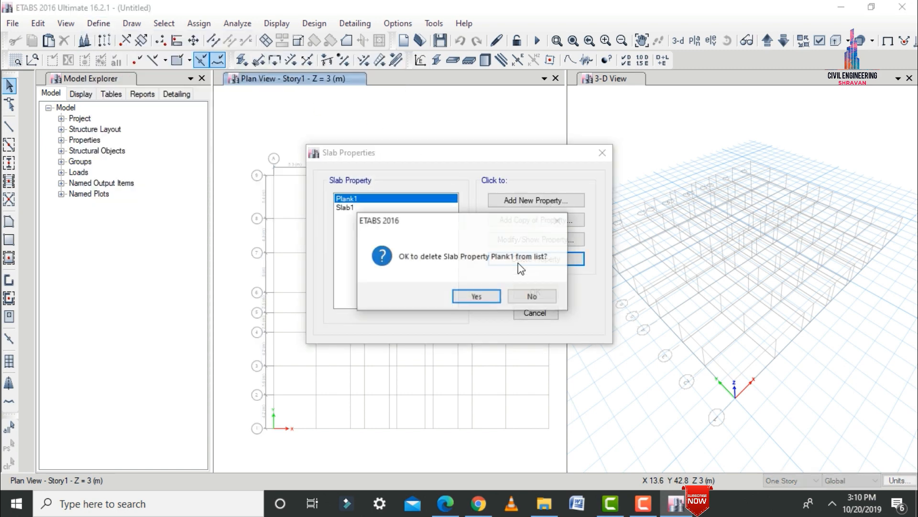
pyautogui.click(488, 297)
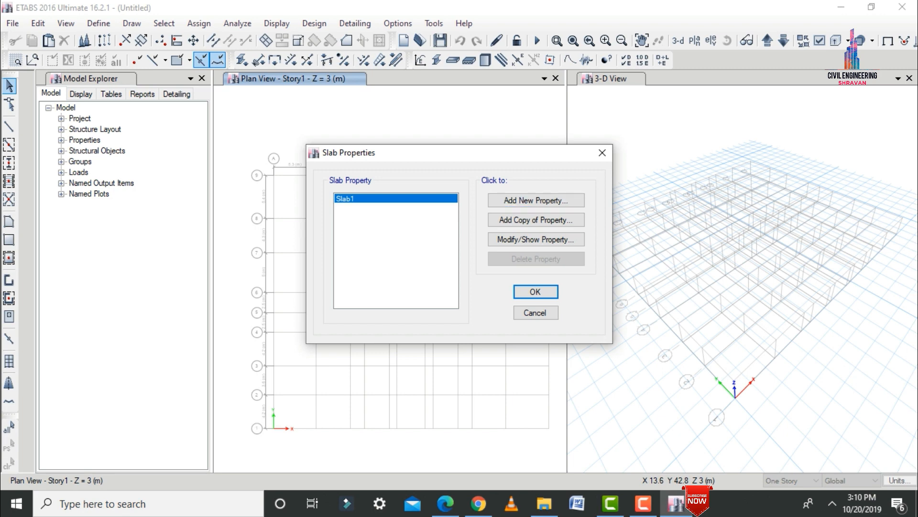
# - Add a new slab property named S150 with M40 as its slab material
pyautogui.click(543, 198)
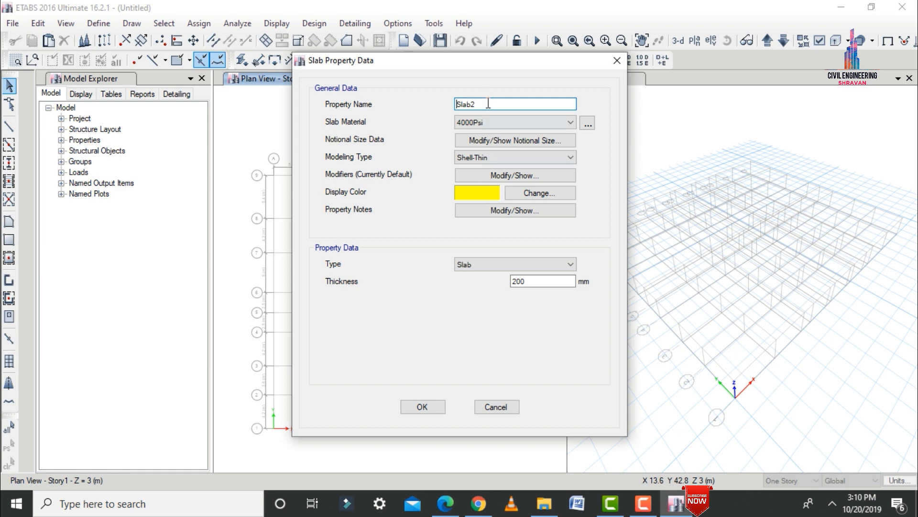
pyautogui.doubleClick(486, 105)
pyautogui.write('S150')
pyautogui.click(467, 123)
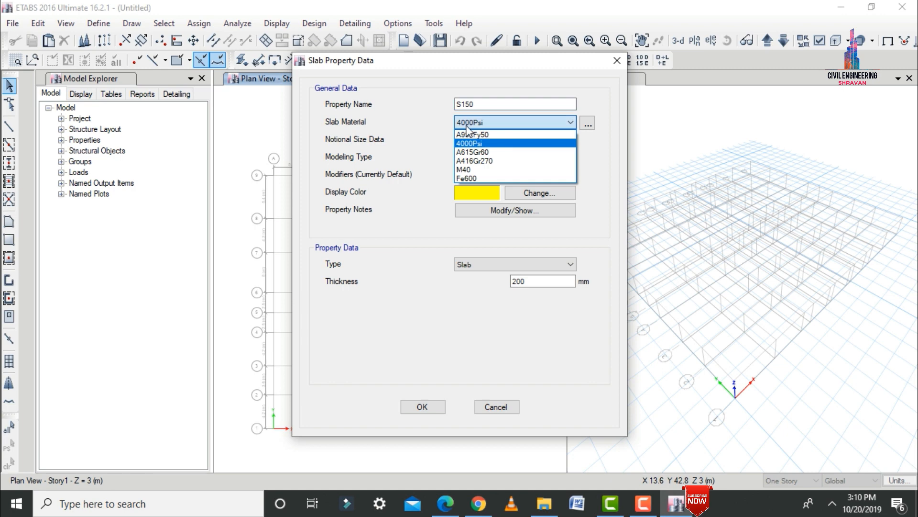
pyautogui.click(472, 171)
# - Set S150's modeling type to Membrane and its thickness to 150 mm, and accept the slab property
pyautogui.click(475, 158)
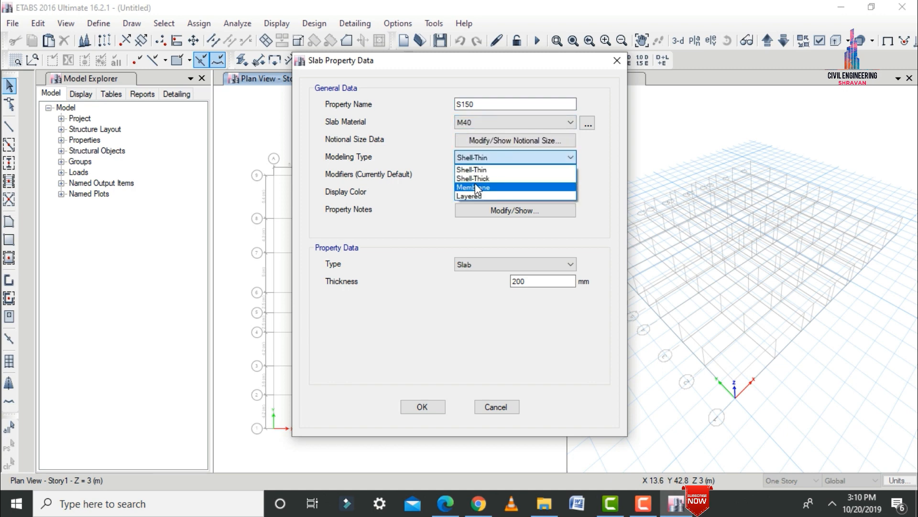
pyautogui.click(475, 187)
pyautogui.doubleClick(536, 284)
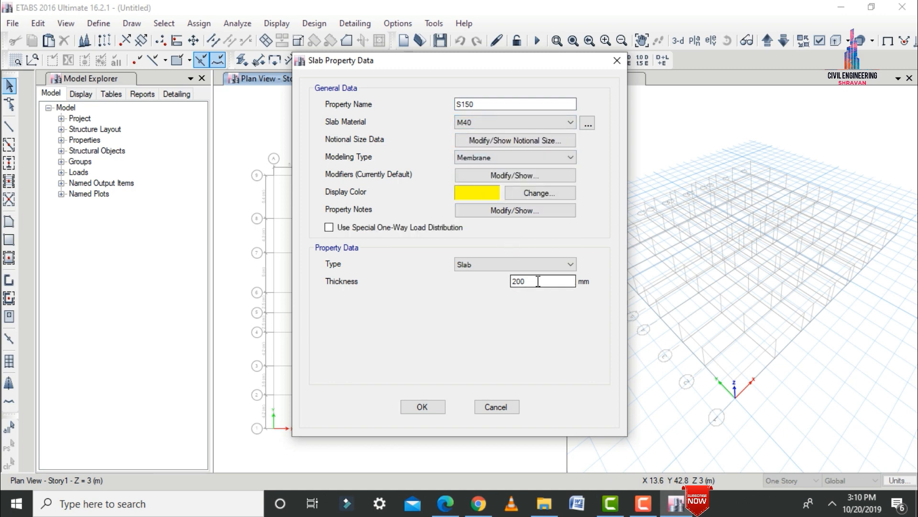
pyautogui.write('150')
pyautogui.click(428, 406)
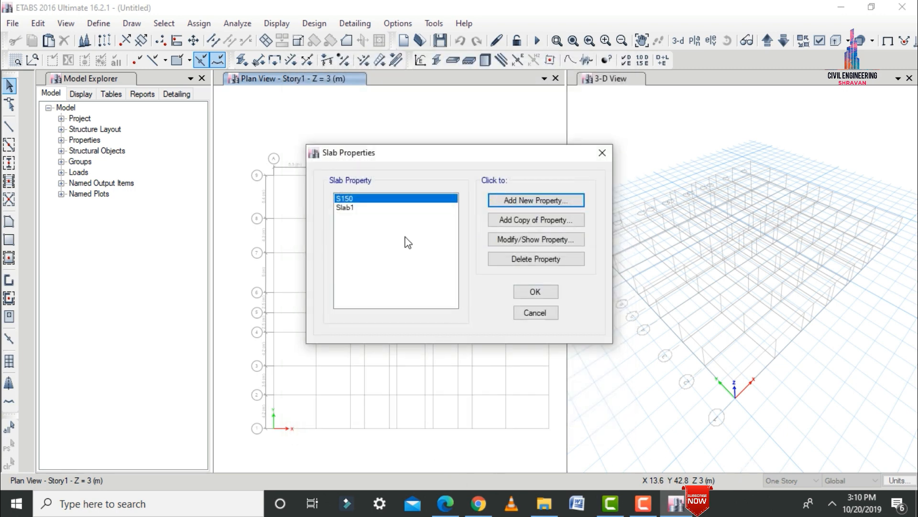
# - Delete the Slab1 property and accept the slab property definitions
pyautogui.click(352, 209)
pyautogui.click(529, 259)
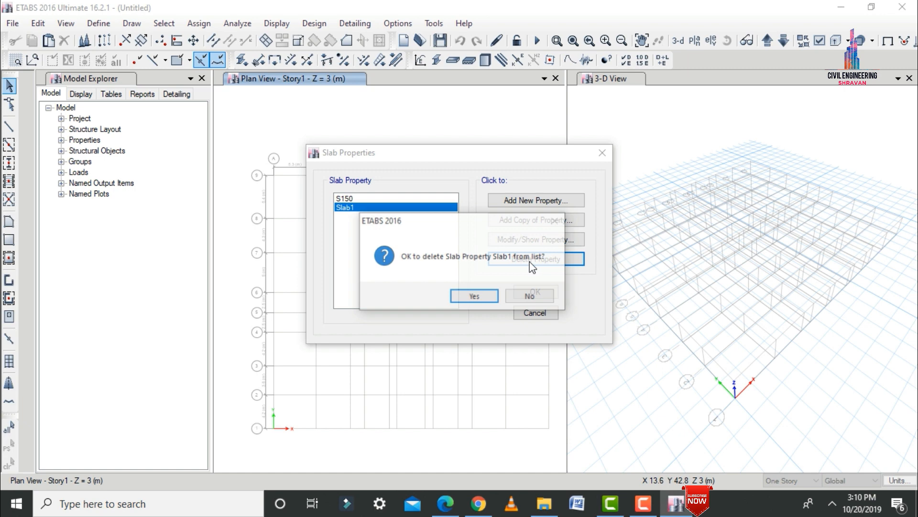
pyautogui.click(472, 295)
pyautogui.click(527, 290)
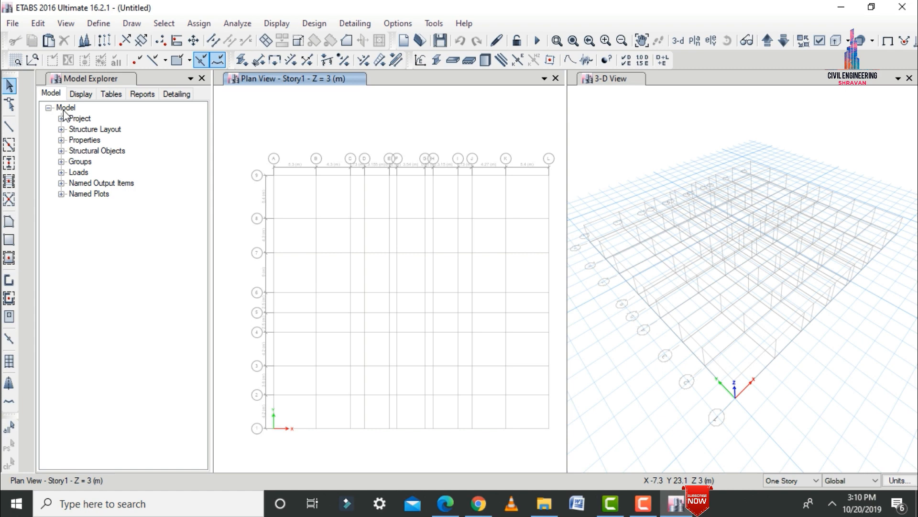
# - Draw B0.23X0.35 beams segment by segment on the Story1 plan along grid line 1, from grid A to grid E
pyautogui.click(10, 145)
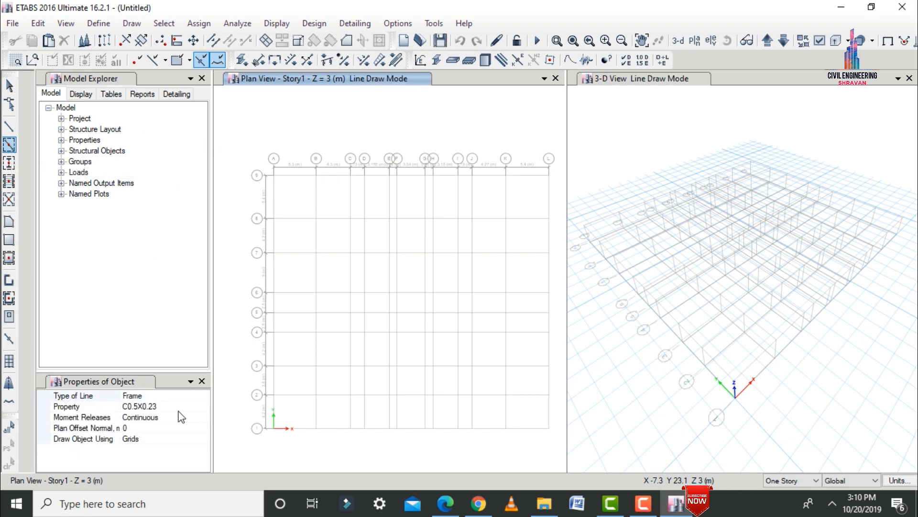
pyautogui.click(201, 407)
pyautogui.click(204, 406)
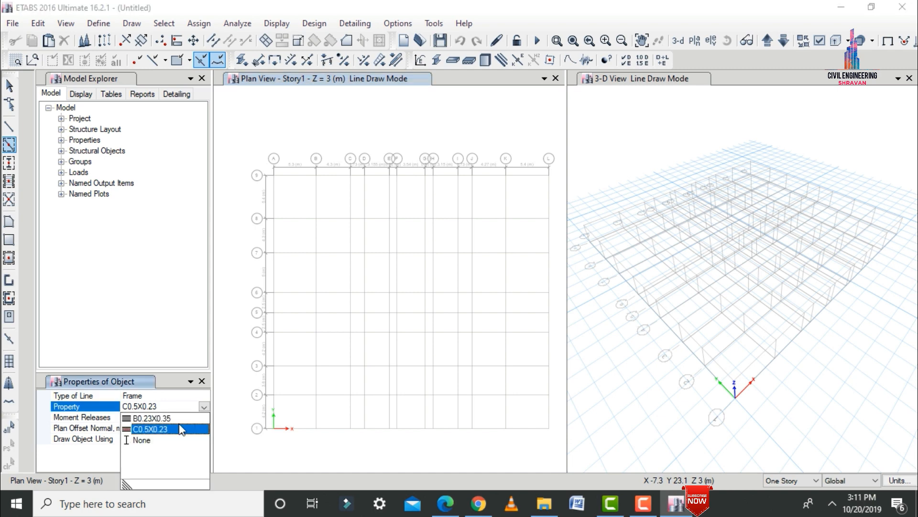
pyautogui.click(152, 418)
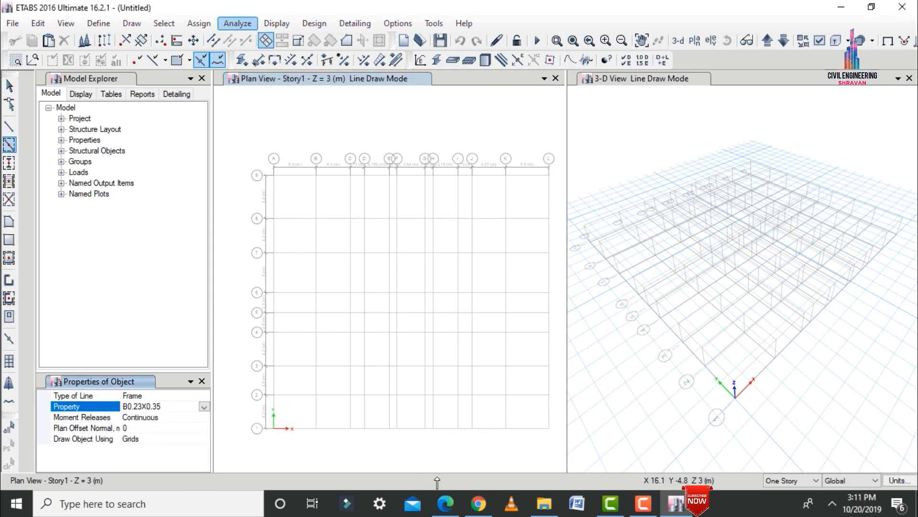
pyautogui.click(300, 430)
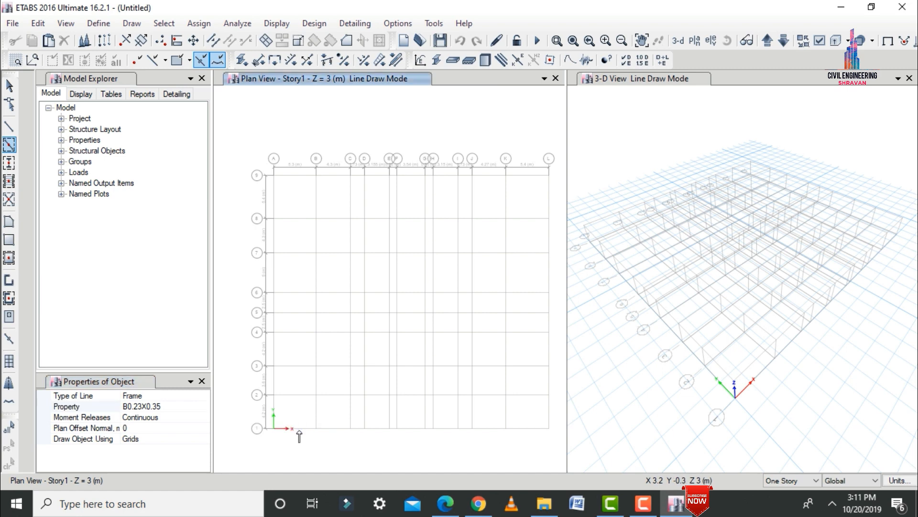
pyautogui.click(339, 433)
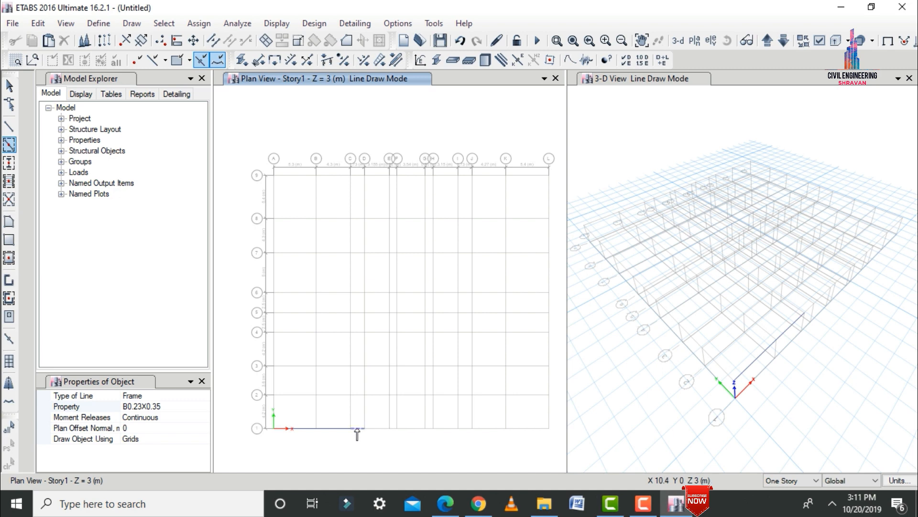
pyautogui.click(361, 430)
pyautogui.click(371, 431)
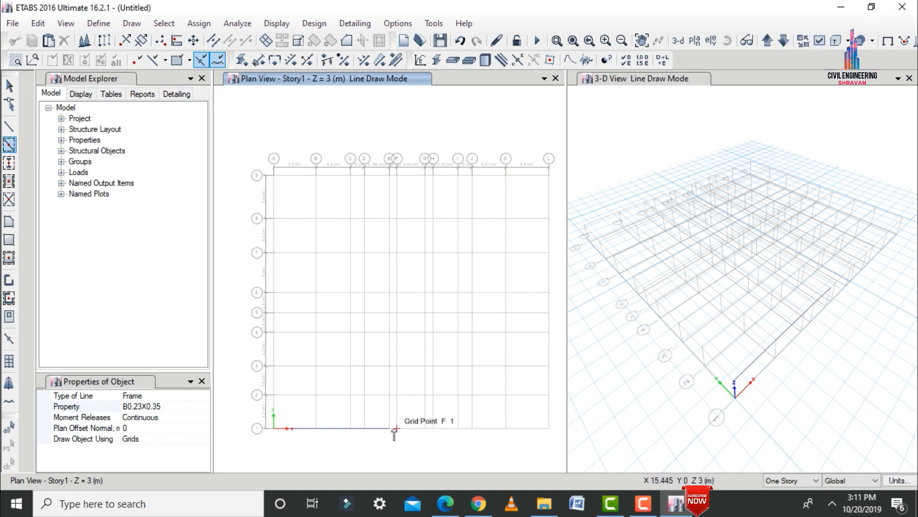
pyautogui.click(396, 431)
# - Complete the Story1 beams along grid line 1 and over the wide block between grid lines 1 and 6
pyautogui.scroll(4, 391, 433)
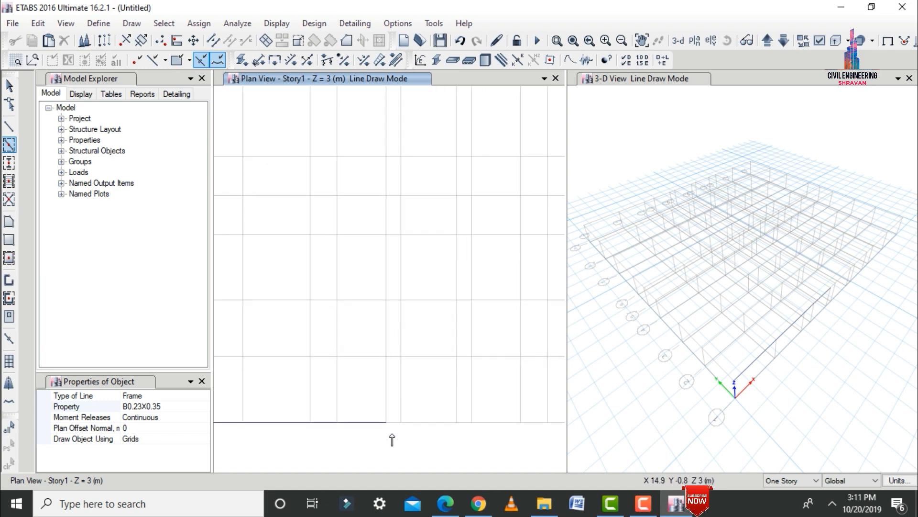
pyautogui.scroll(-4, 360, 353)
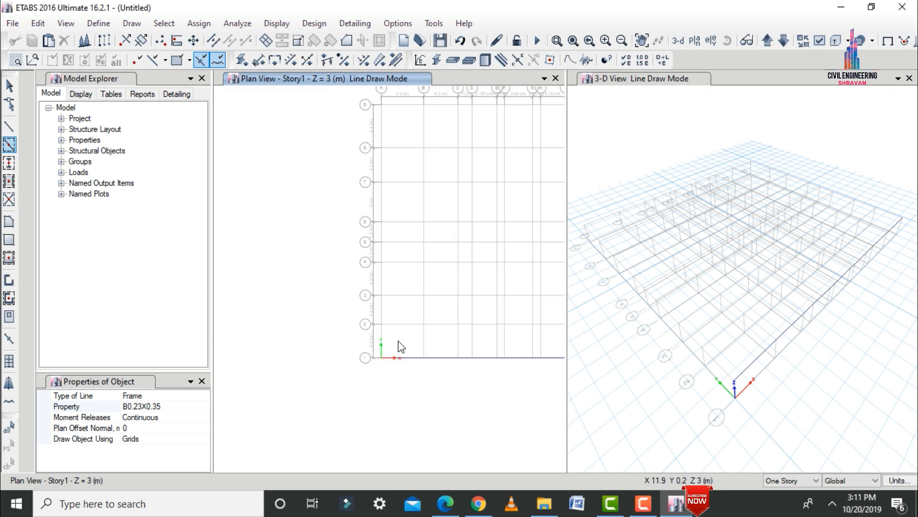
pyautogui.scroll(3, 458, 362)
pyautogui.scroll(-5, 449, 354)
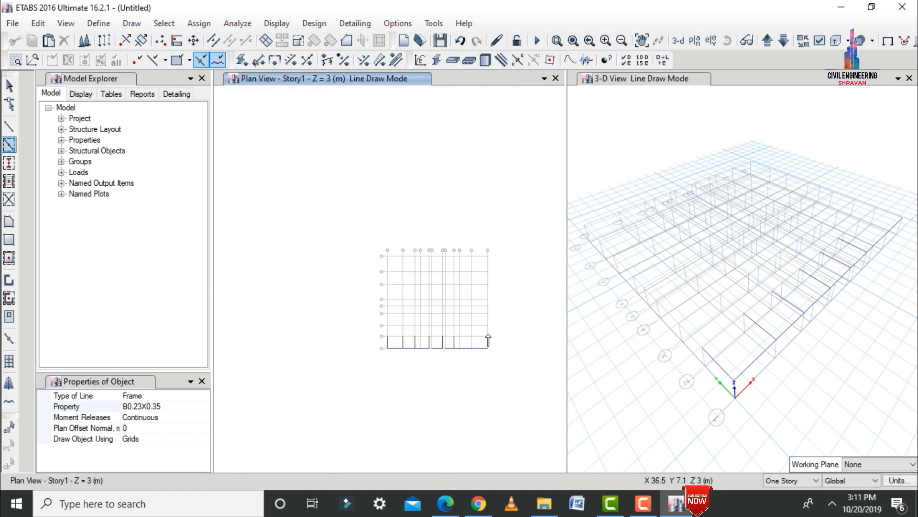
pyautogui.scroll(2, 355, 339)
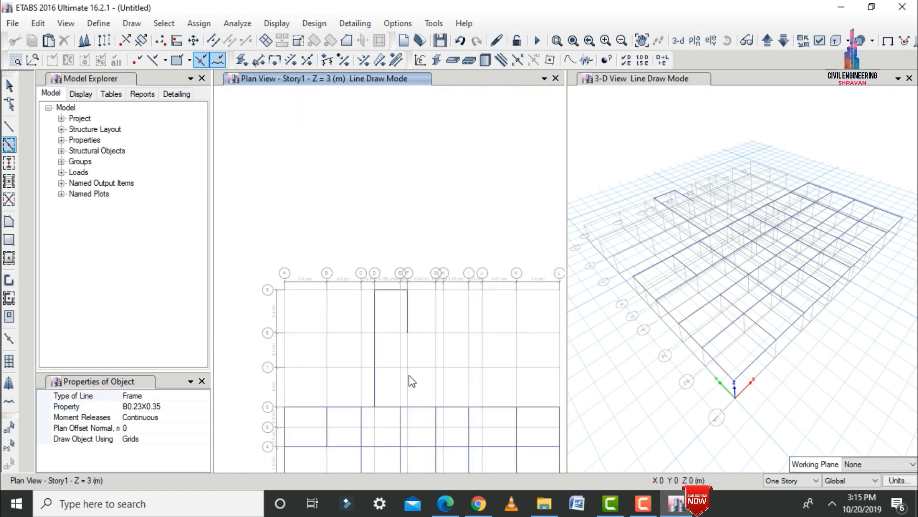
# - Draw the upper block's B0.23X0.35 beams between grids D and H, from grid line 6 to grid line 9
pyautogui.scroll(3, 412, 380)
pyautogui.scroll(-3, 376, 332)
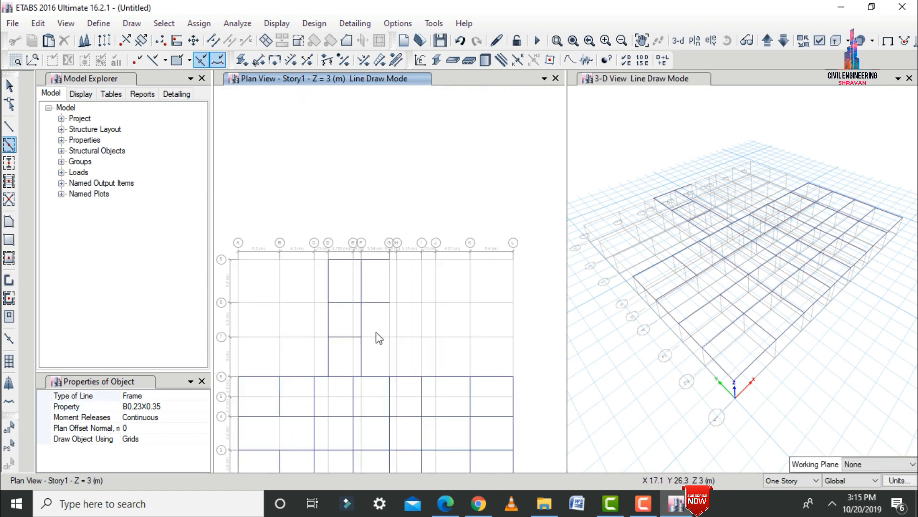
pyautogui.scroll(4, 364, 353)
pyautogui.scroll(-3, 364, 349)
pyautogui.scroll(3, 416, 257)
# - Draw the beams along grid J between lines 6 and 9 and the H–J beams on lines 7 and 8, and end beam drawing
pyautogui.click(416, 257)
pyautogui.click(444, 291)
pyautogui.click(451, 371)
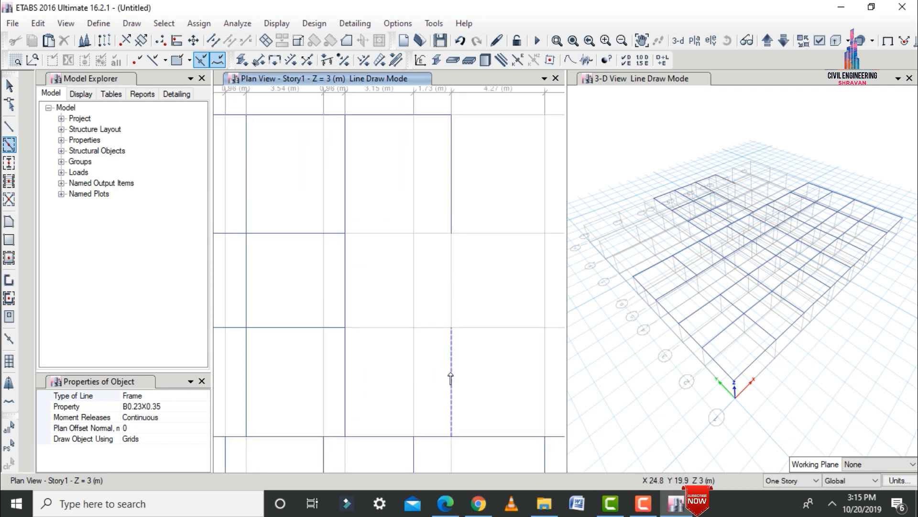
pyautogui.click(439, 341)
pyautogui.scroll(-3, 437, 359)
pyautogui.click(438, 263)
pyautogui.click(403, 263)
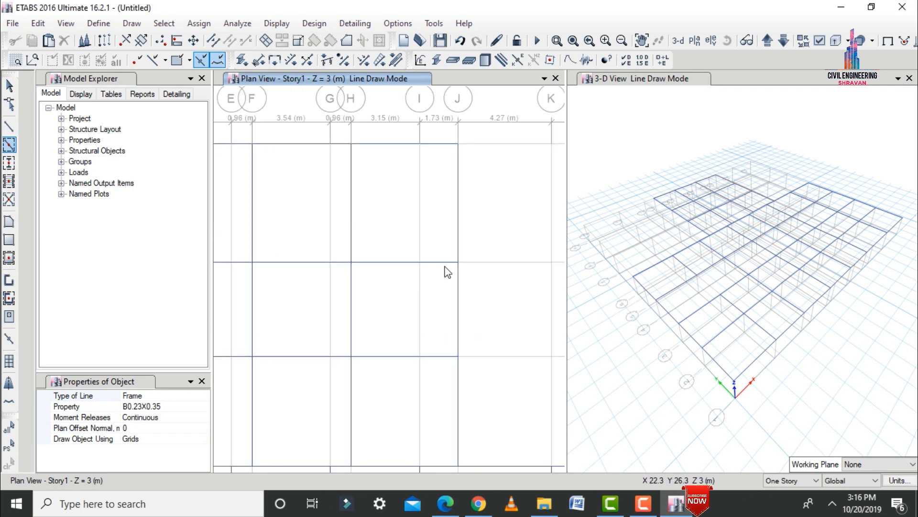
pyautogui.scroll(-5, 455, 268)
pyautogui.press('Escape')
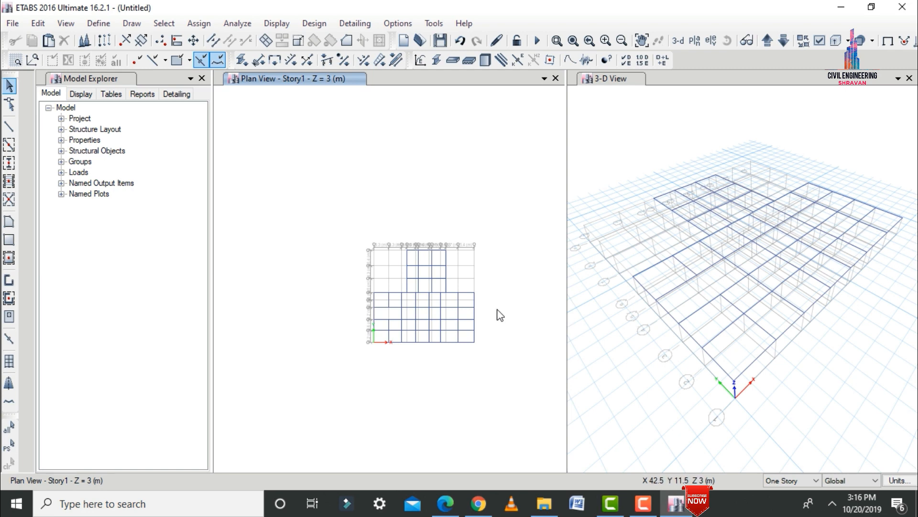
# - Check the Story1 beam layout in the plan view for missing members
pyautogui.scroll(3, 489, 319)
pyautogui.scroll(-3, 500, 318)
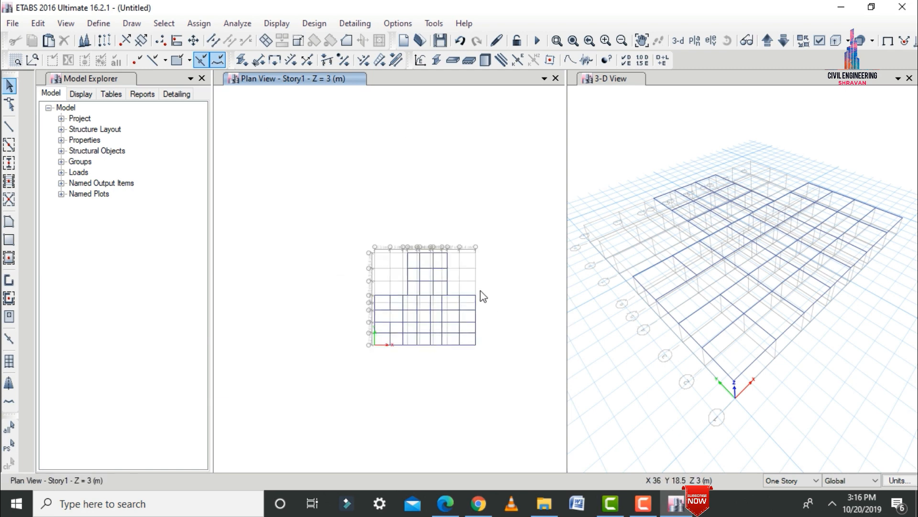
pyautogui.scroll(4, 481, 291)
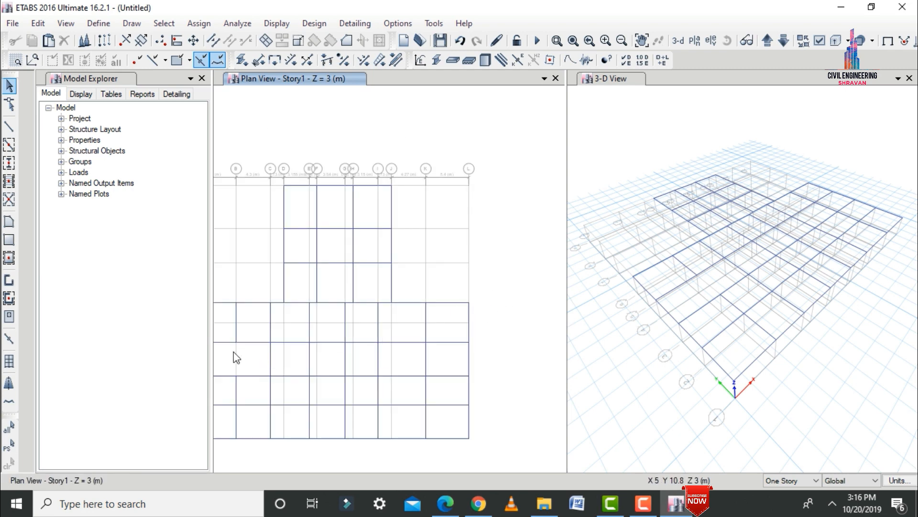
pyautogui.click(8, 144)
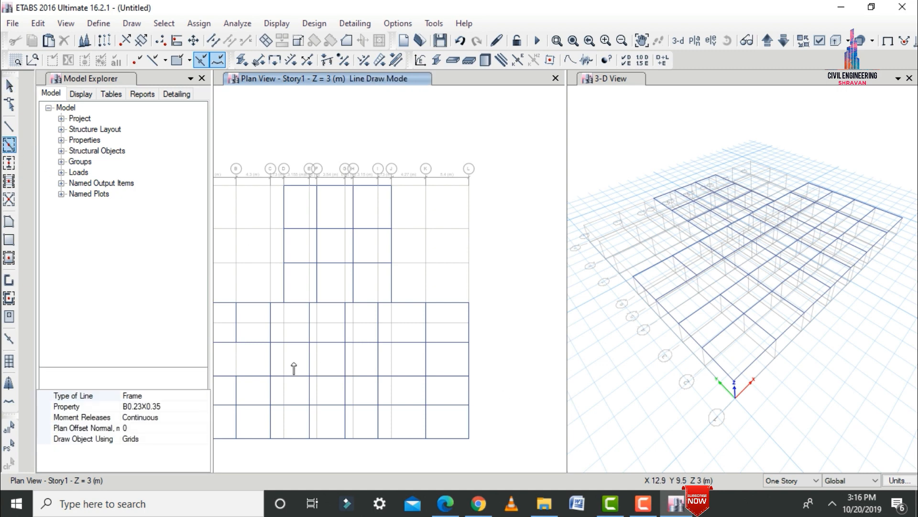
pyautogui.scroll(-3, 490, 353)
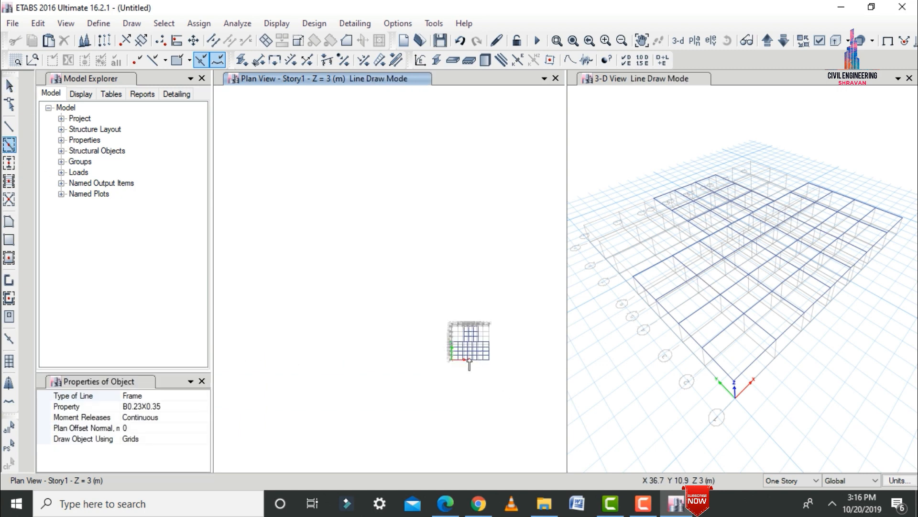
pyautogui.scroll(4, 490, 353)
pyautogui.scroll(-3, 531, 338)
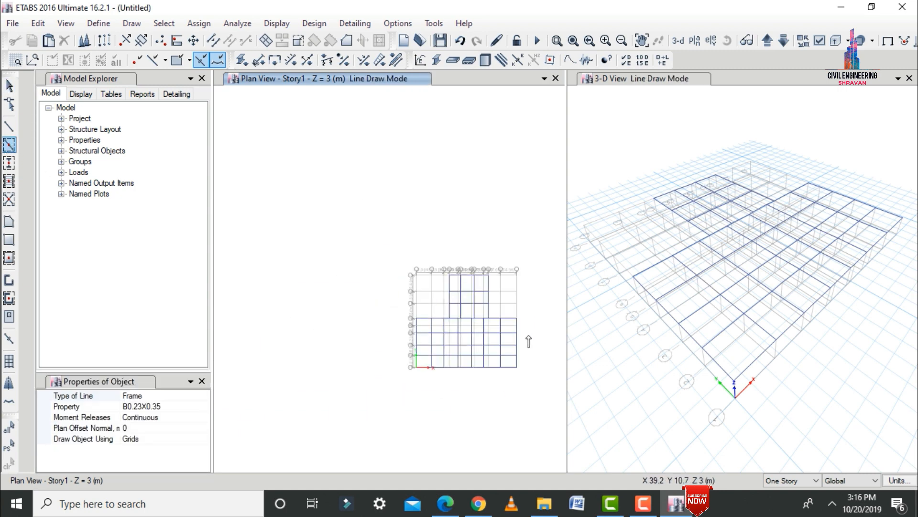
pyautogui.press('Escape')
# - Place C0.5X0.23 columns at a 90-degree angle at grid points D9, F9, H9 and J9
pyautogui.click(8, 164)
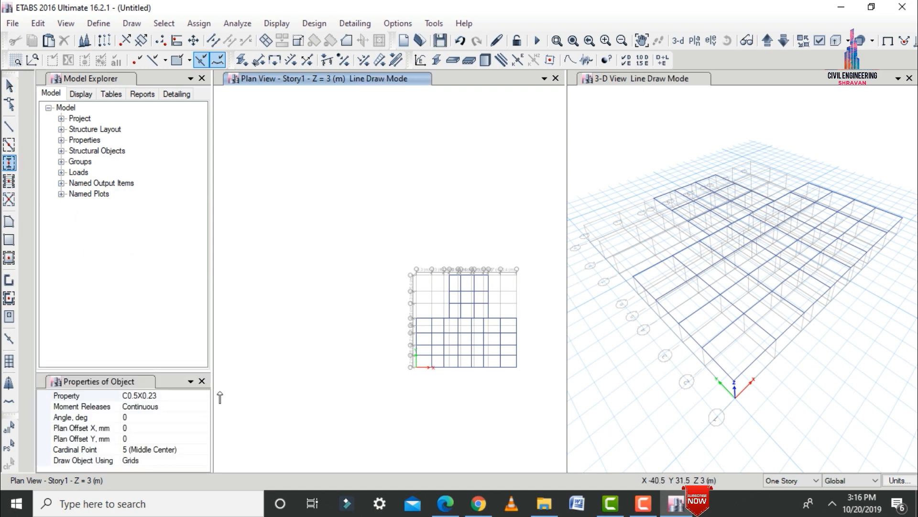
pyautogui.scroll(5, 365, 300)
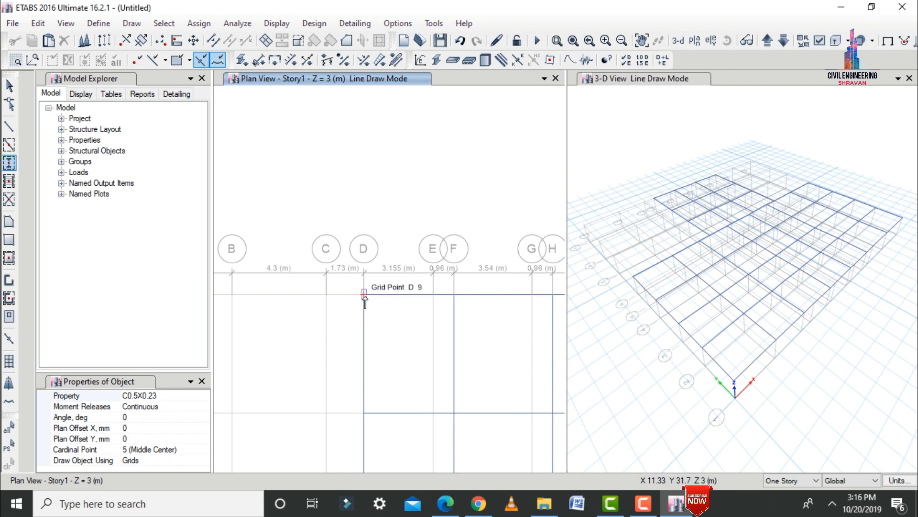
pyautogui.click(125, 417)
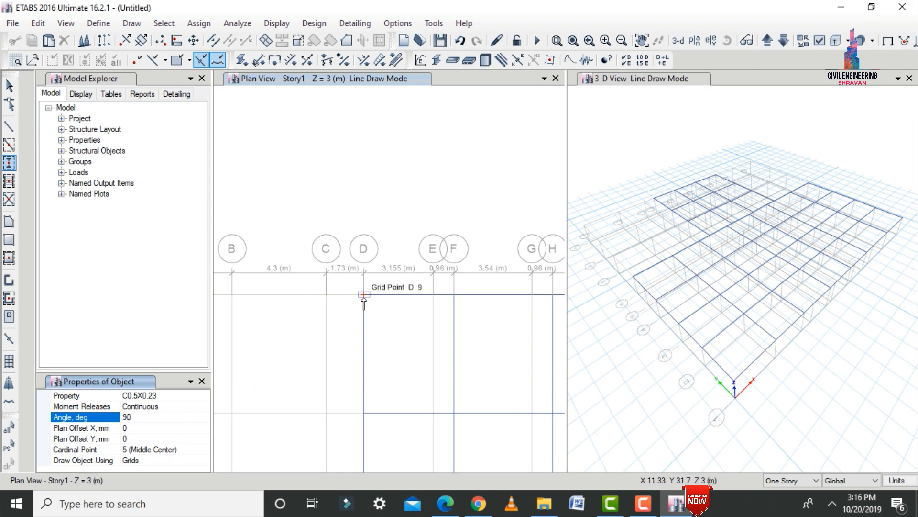
pyautogui.click(364, 294)
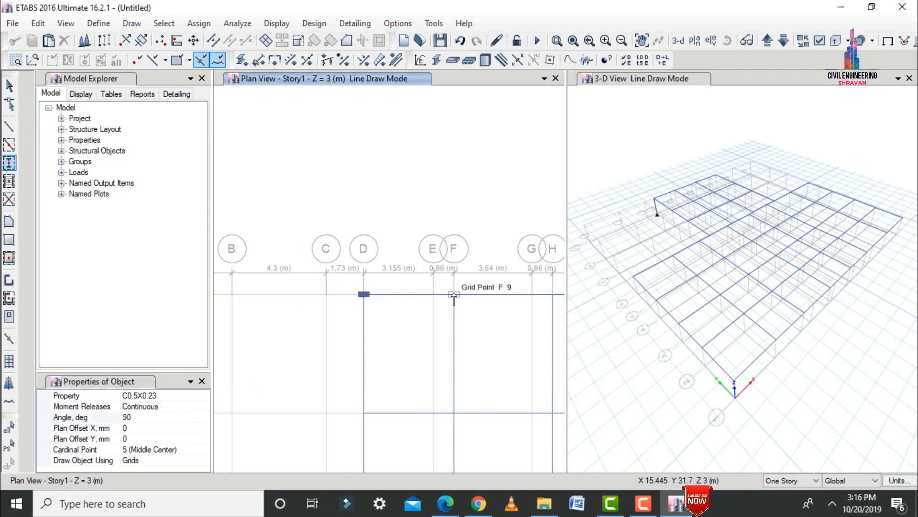
pyautogui.click(454, 294)
pyautogui.scroll(-3, 343, 340)
pyautogui.scroll(3, 425, 327)
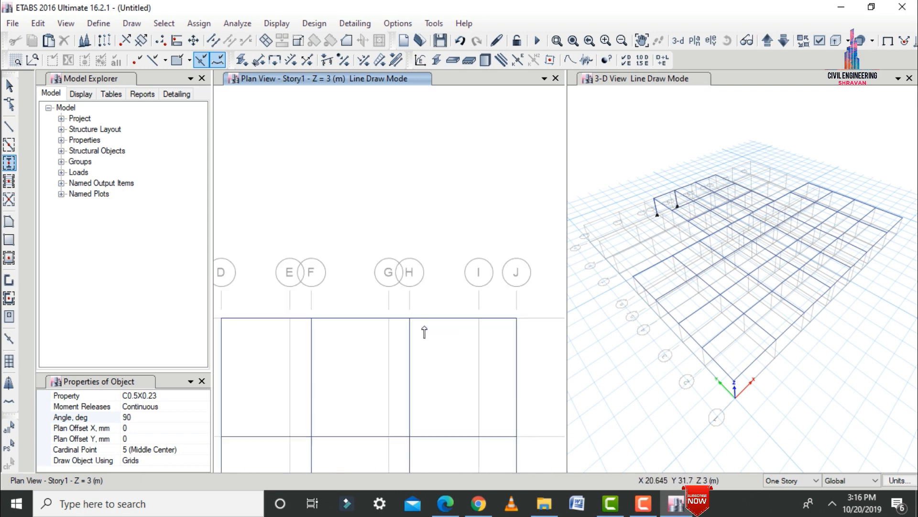
pyautogui.click(409, 317)
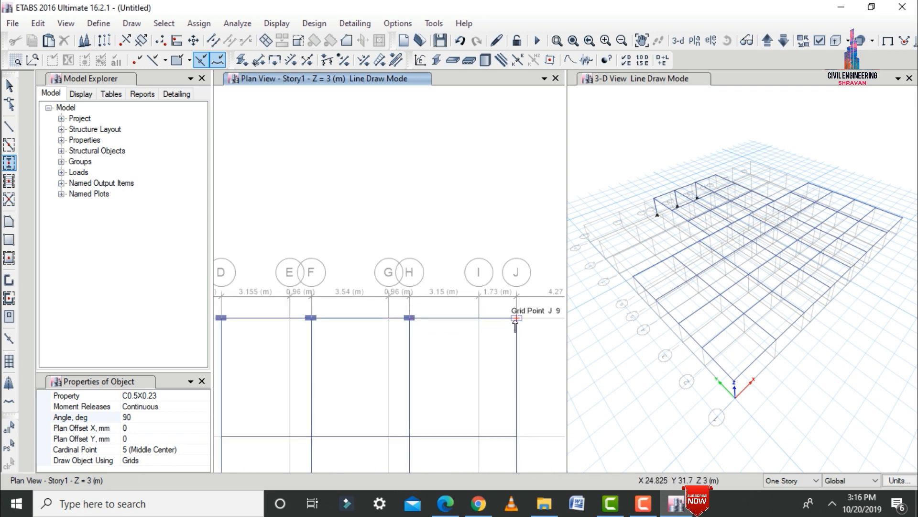
pyautogui.click(517, 318)
# - Place rotated C0.5X0.23 columns along grid line 8 at grids J, H, F and D
pyautogui.click(516, 435)
pyautogui.click(410, 436)
pyautogui.click(311, 436)
pyautogui.click(222, 436)
# - Place the rotated columns along grid line 7 at grids D, F, H and J, undoing the stray column at G7
pyautogui.click(295, 383)
pyautogui.click(386, 383)
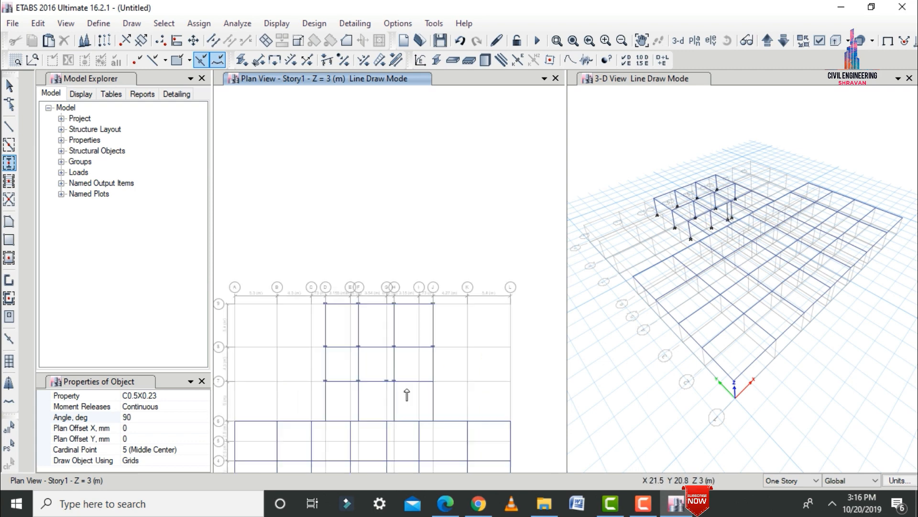
pyautogui.hotkey('ctrl', 'z')
pyautogui.click(9, 163)
pyautogui.click(361, 383)
pyautogui.click(468, 383)
# - Place rotated columns on grid line 6 at grids J, H and F, and undo the stray column at E6
pyautogui.scroll(-3, 506, 313)
pyautogui.click(492, 377)
pyautogui.click(453, 377)
pyautogui.scroll(3, 386, 377)
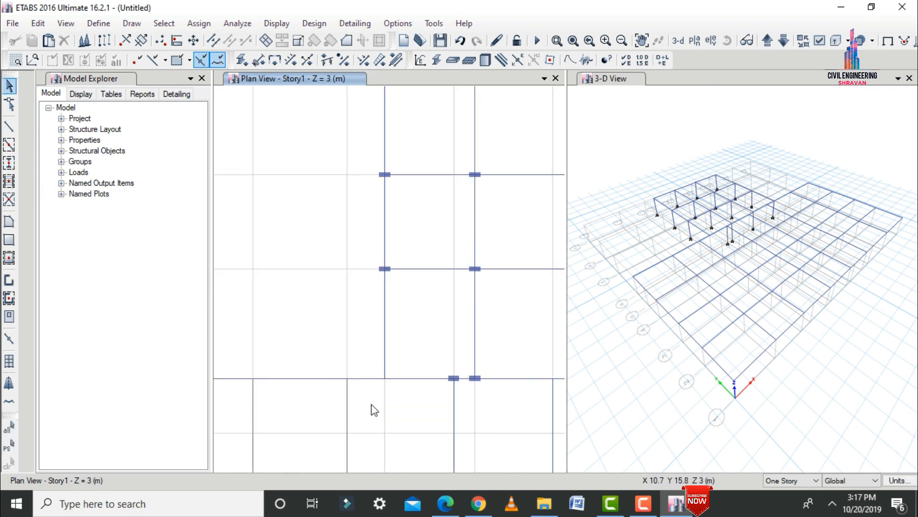
pyautogui.hotkey('ctrl', 'z')
pyautogui.hotkey('ctrl', 'z')
# - Place rotated C0.5X0.23 columns on grid line 6 at grids D, B and A
pyautogui.click(9, 162)
pyautogui.click(364, 378)
pyautogui.click(273, 378)
pyautogui.click(365, 348)
pyautogui.scroll(-5, 382, 381)
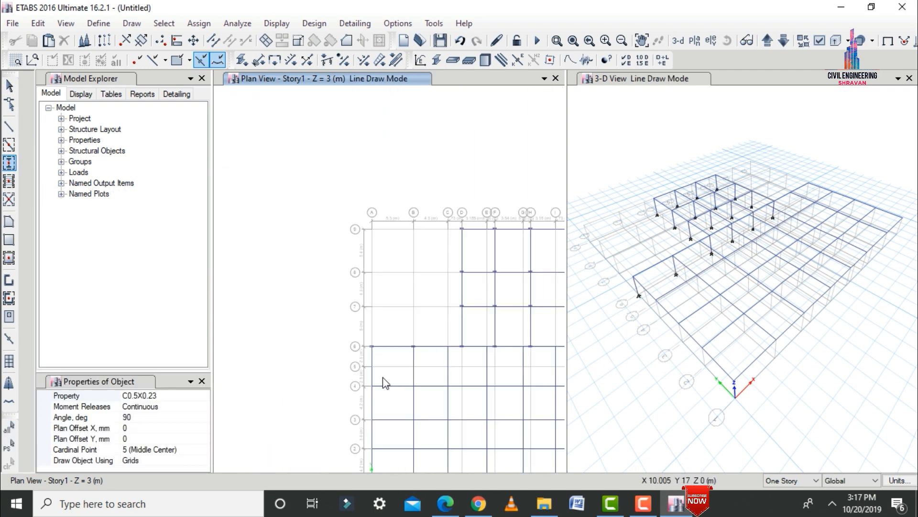
# - Place rotated C0.5X0.23 columns at grids B, C and E on grid line 4, and at A, B, C and E on grid line 3
pyautogui.click(414, 386)
pyautogui.click(448, 386)
pyautogui.click(487, 386)
pyautogui.click(372, 419)
pyautogui.click(414, 420)
pyautogui.click(447, 420)
pyautogui.click(487, 419)
# - Place rotated C0.5X0.23 columns on grid line 2 at grids A, B, C and E
pyautogui.click(299, 383)
pyautogui.click(342, 384)
pyautogui.click(376, 384)
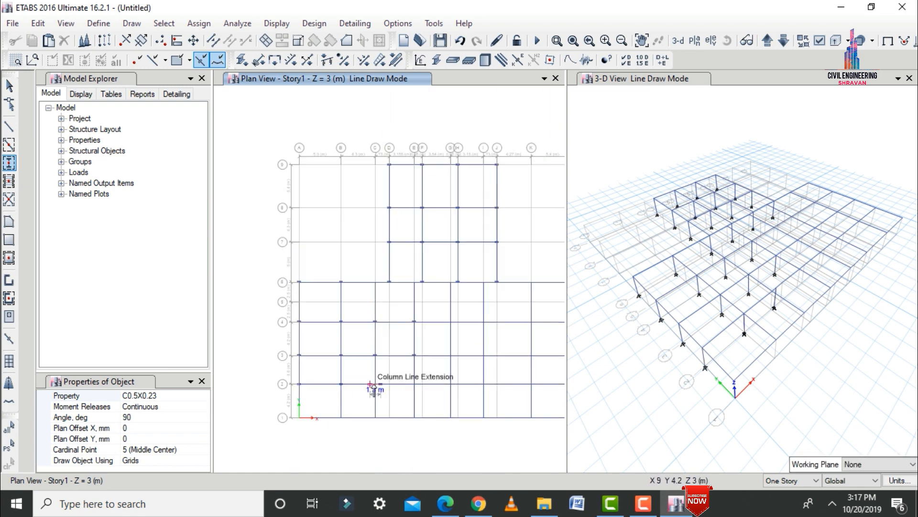
pyautogui.click(415, 384)
# - Place the rotated columns along grid line 1 and continue at the grid G and I intersections up to I3
pyautogui.scroll(5, 363, 397)
pyautogui.click(329, 408)
pyautogui.click(446, 408)
pyautogui.click(509, 381)
pyautogui.scroll(5, 508, 381)
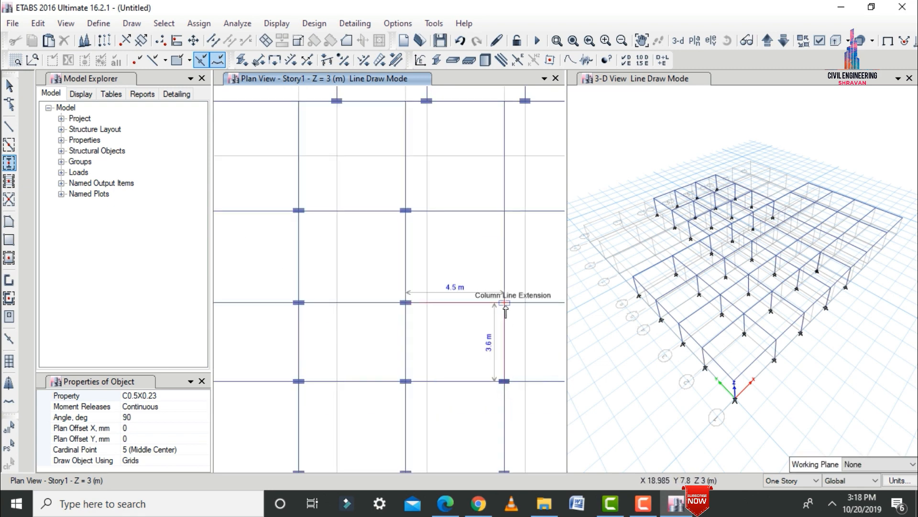
pyautogui.click(505, 302)
# - Place rotated columns at the remaining intersections of grids I and K between grid lines 1 and 4
pyautogui.scroll(-5, 478, 249)
pyautogui.click(496, 266)
pyautogui.click(497, 329)
pyautogui.click(545, 328)
pyautogui.click(544, 266)
pyautogui.click(544, 232)
# - Place rotated columns on grid L from grid line 1 upward and end the column drawing
pyautogui.scroll(-4, 544, 230)
pyautogui.scroll(7, 560, 244)
pyautogui.click(493, 357)
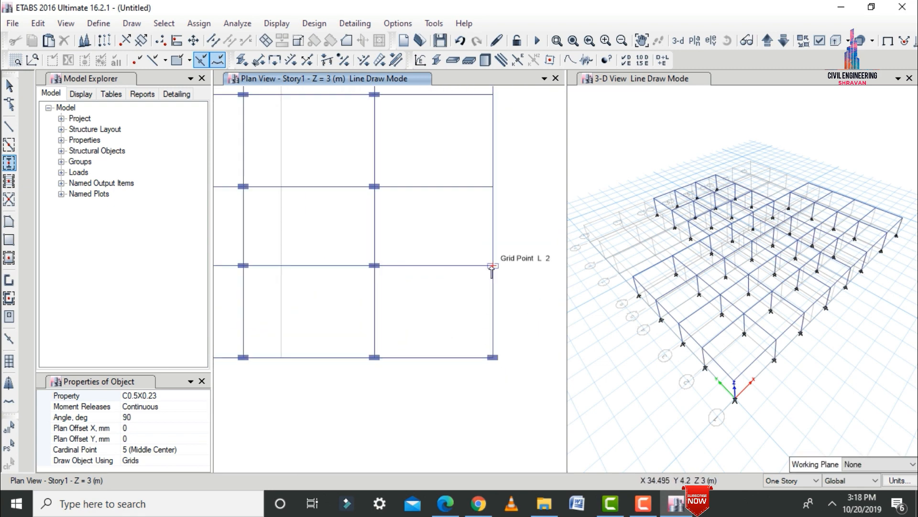
pyautogui.click(492, 266)
pyautogui.click(476, 196)
pyautogui.click(461, 203)
pyautogui.scroll(-6, 528, 196)
pyautogui.press('Escape')
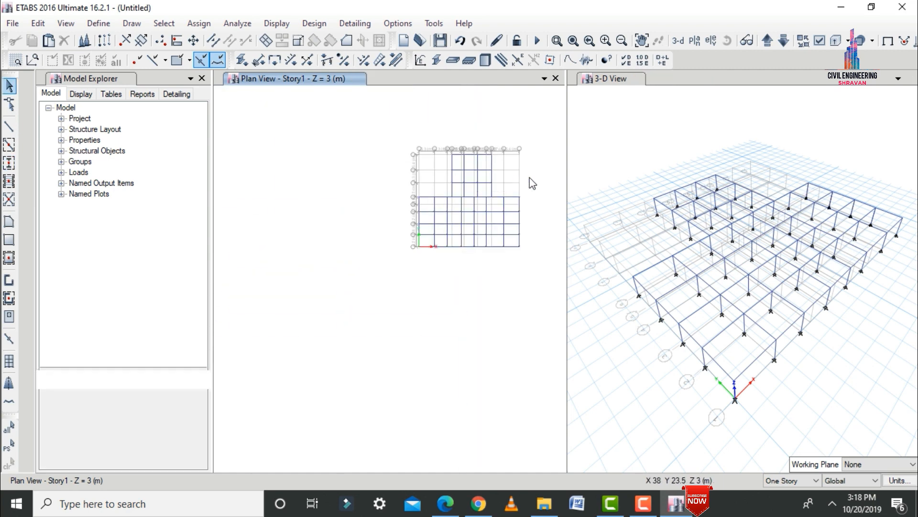
# - Fill the Story1 blocks D–J by 6–9 and A–L by 1–6 with S150 slabs using the quick floor draw by grids
pyautogui.scroll(5, 525, 191)
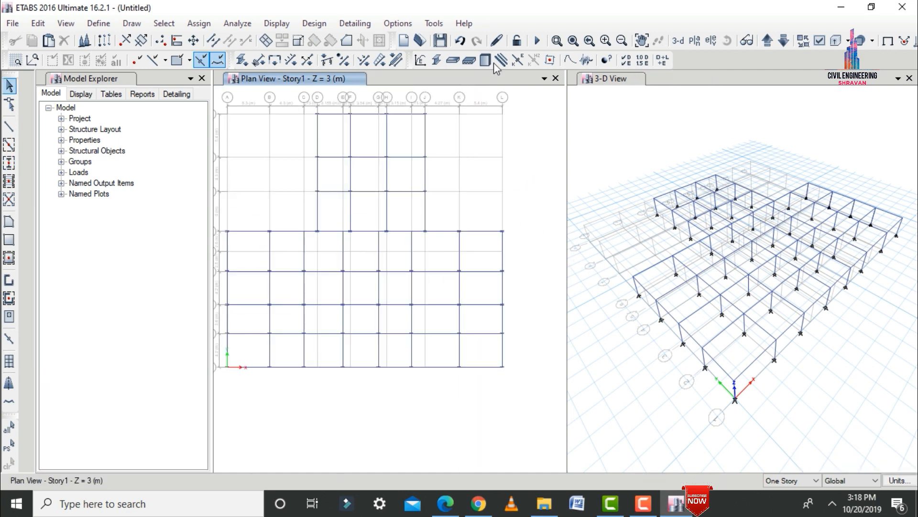
pyautogui.click(9, 258)
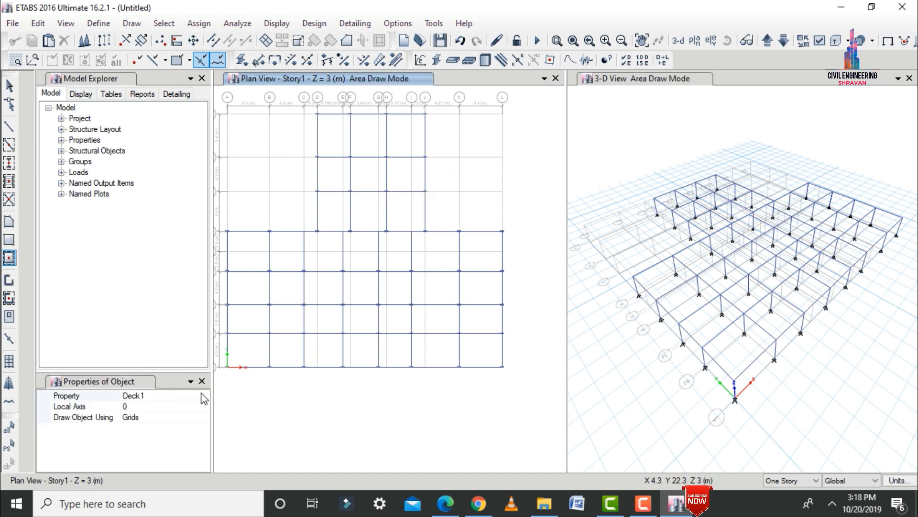
pyautogui.click(203, 397)
pyautogui.click(204, 395)
pyautogui.click(142, 436)
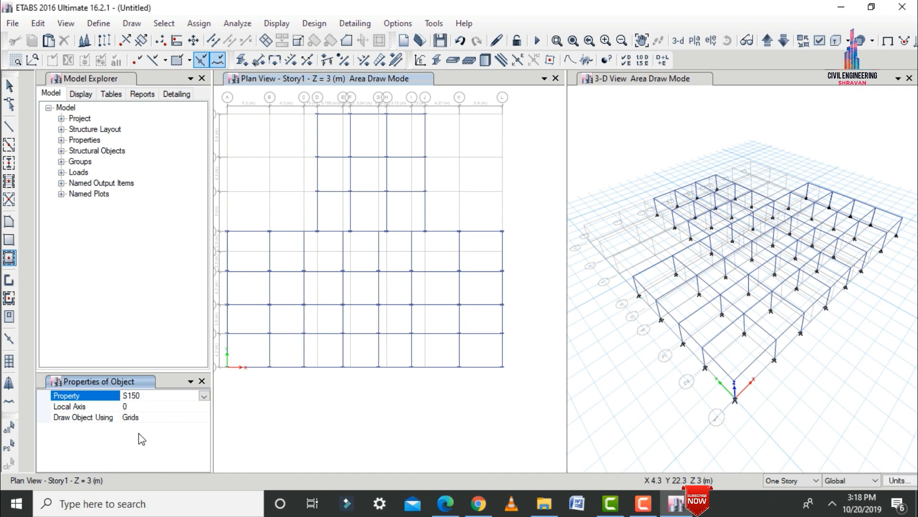
pyautogui.scroll(5, 312, 112)
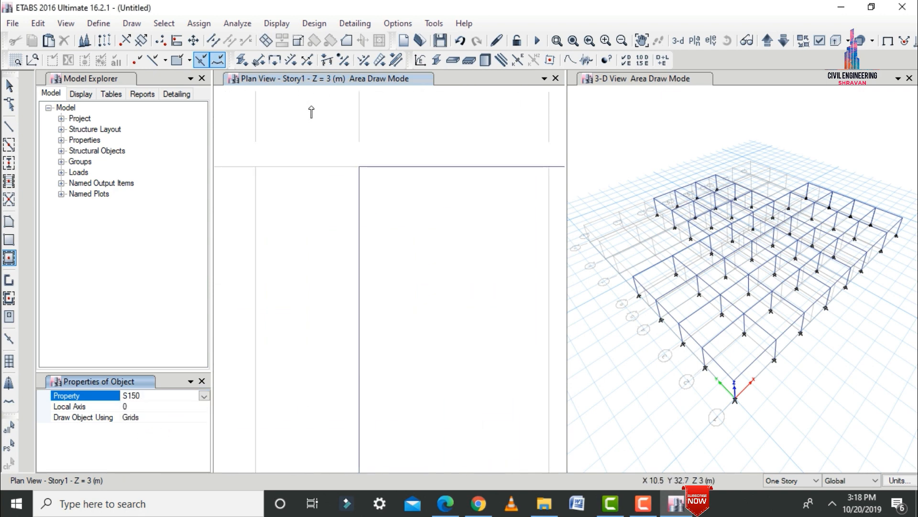
pyautogui.scroll(-3, 311, 112)
pyautogui.scroll(-3, 311, 112)
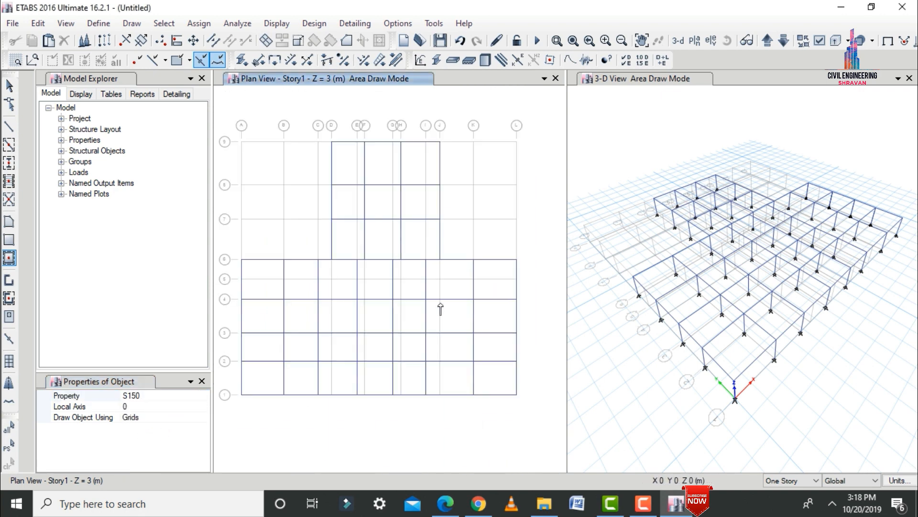
pyautogui.moveTo(325, 135)
pyautogui.mouseDown()
pyautogui.moveTo(433, 209)
pyautogui.moveTo(446, 262)
pyautogui.mouseUp()
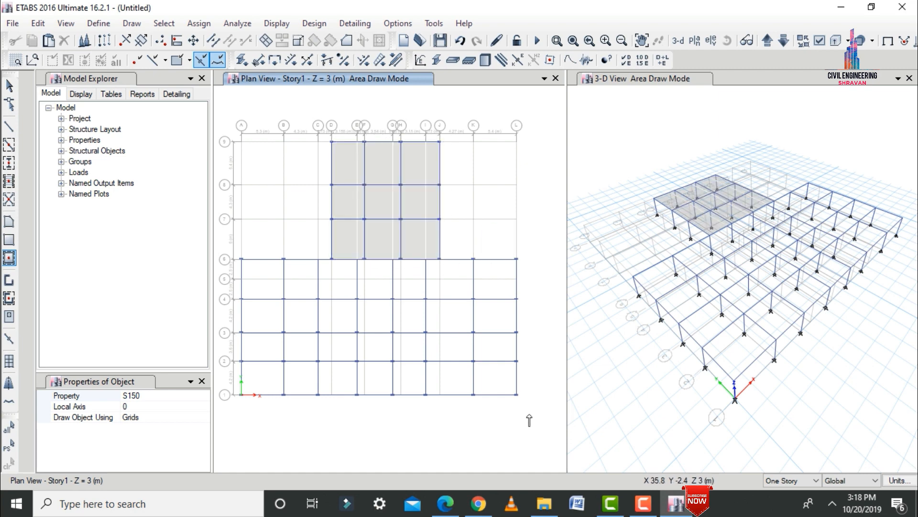
pyautogui.moveTo(529, 413)
pyautogui.mouseDown()
pyautogui.moveTo(334, 296)
pyautogui.moveTo(226, 257)
pyautogui.moveTo(242, 259)
pyautogui.mouseUp()
pyautogui.press('Escape')
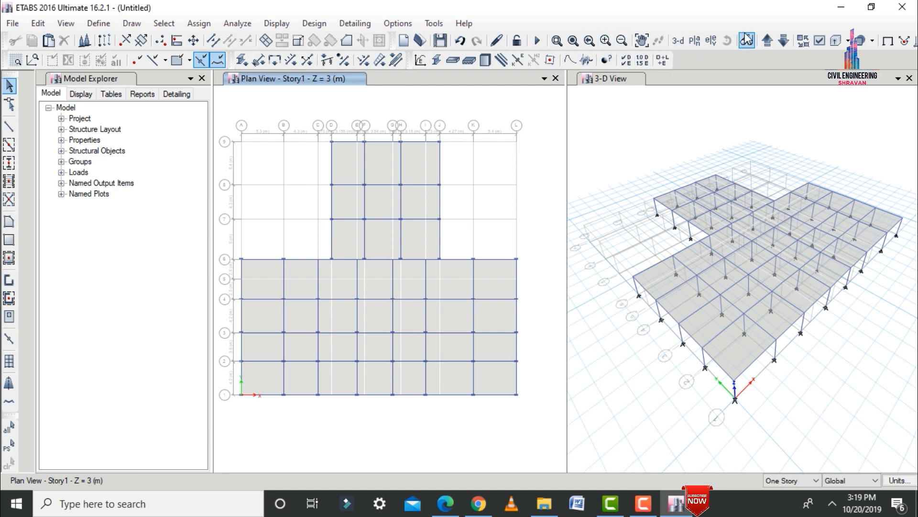
# - Display extruded frames and shells in all windows to inspect Story1, and return to the plain line view
pyautogui.click(821, 46)
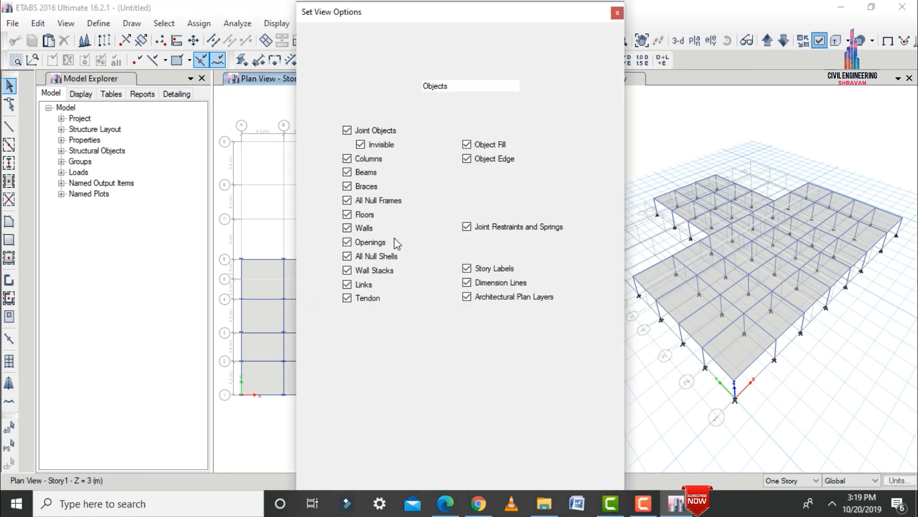
pyautogui.click(466, 186)
pyautogui.click(466, 172)
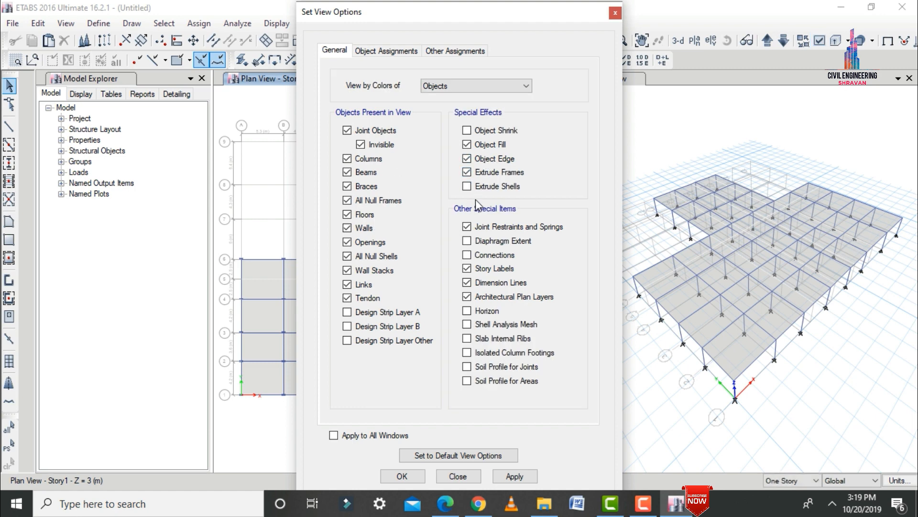
pyautogui.click(334, 435)
pyautogui.click(519, 476)
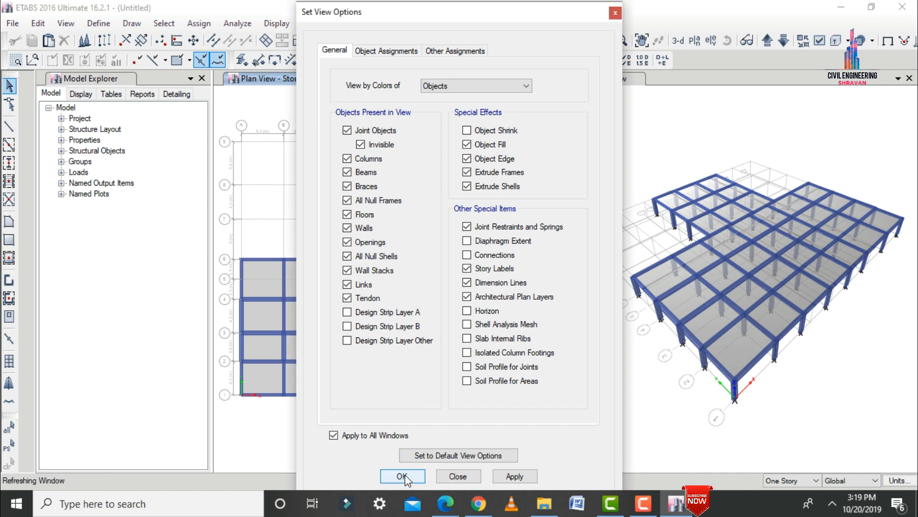
pyautogui.click(405, 476)
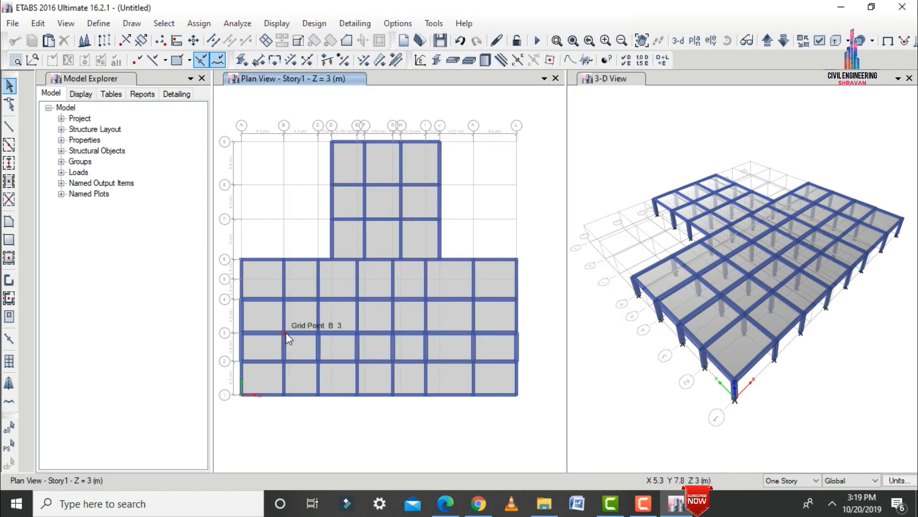
pyautogui.hotkey('ctrl', 'z')
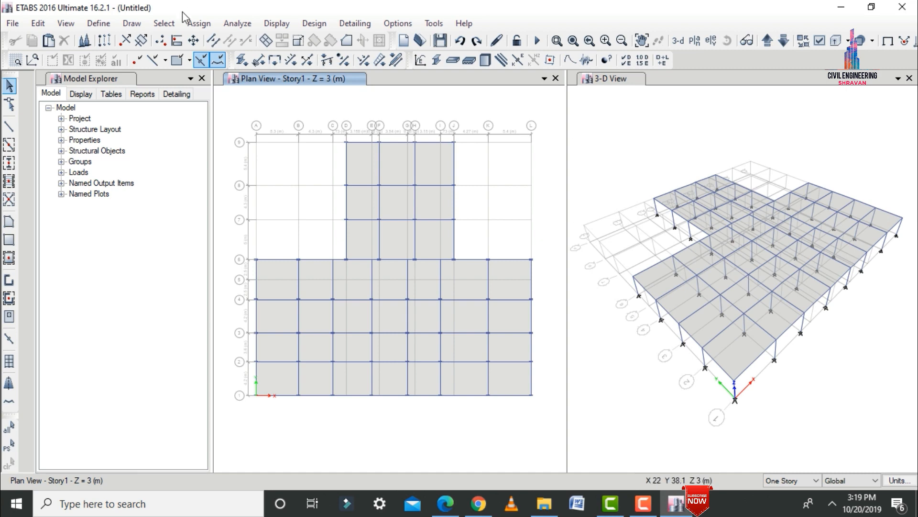
# - Add 9 stories of 3 m above Story1, keeping existing story heights and replicating Story1
pyautogui.click(38, 23)
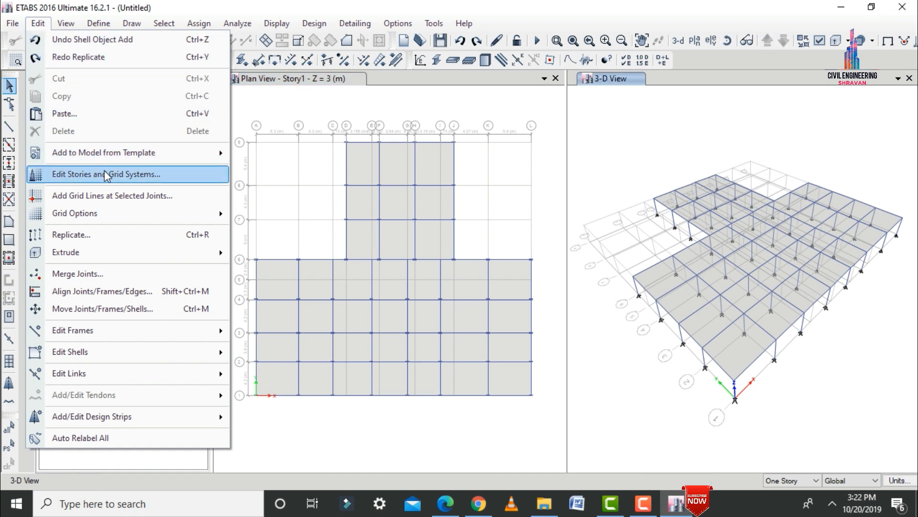
pyautogui.click(105, 173)
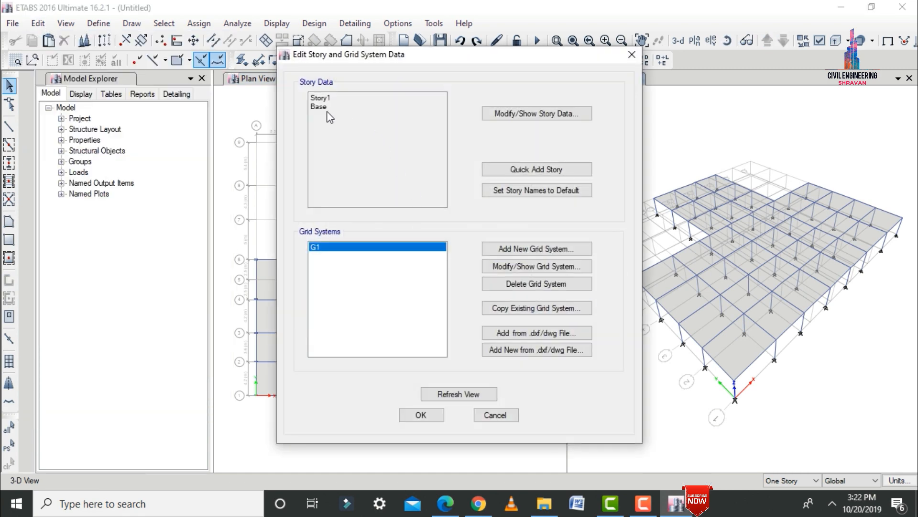
pyautogui.click(492, 114)
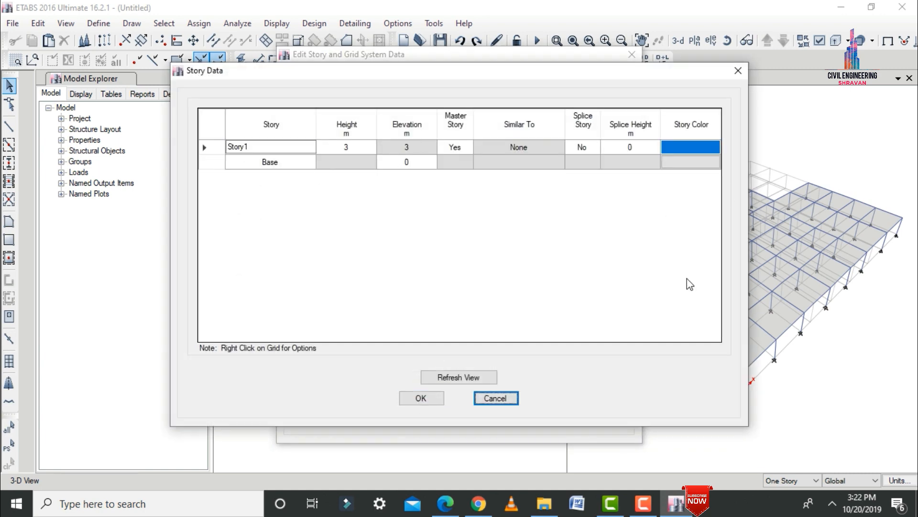
pyautogui.rightClick(377, 256)
pyautogui.moveTo(421, 300)
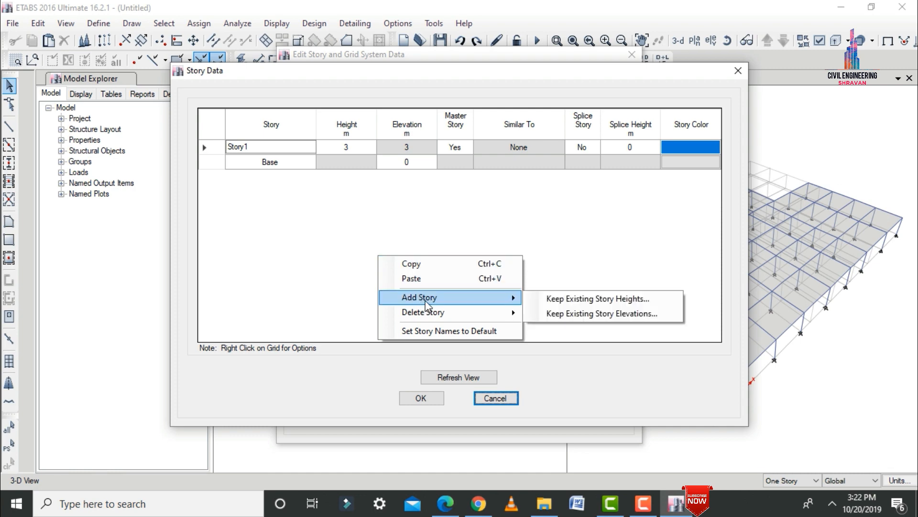
pyautogui.moveTo(486, 307)
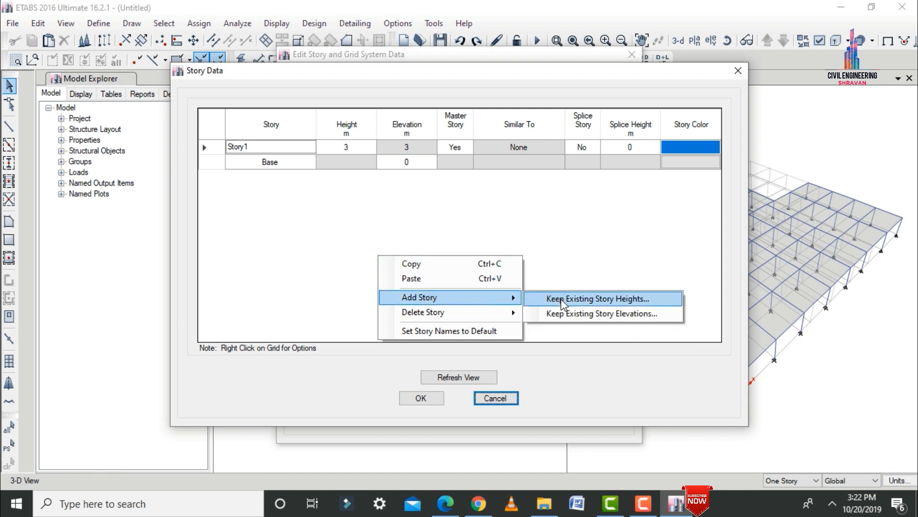
pyautogui.click(561, 299)
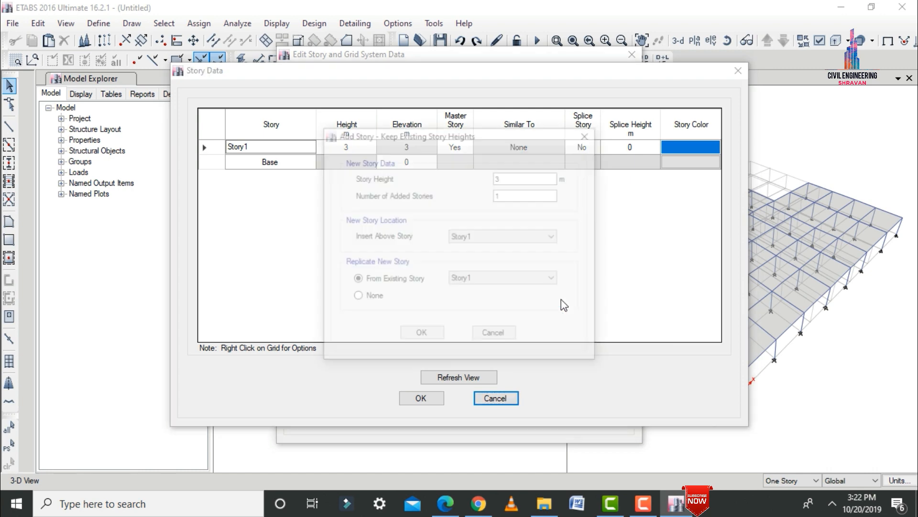
pyautogui.doubleClick(529, 194)
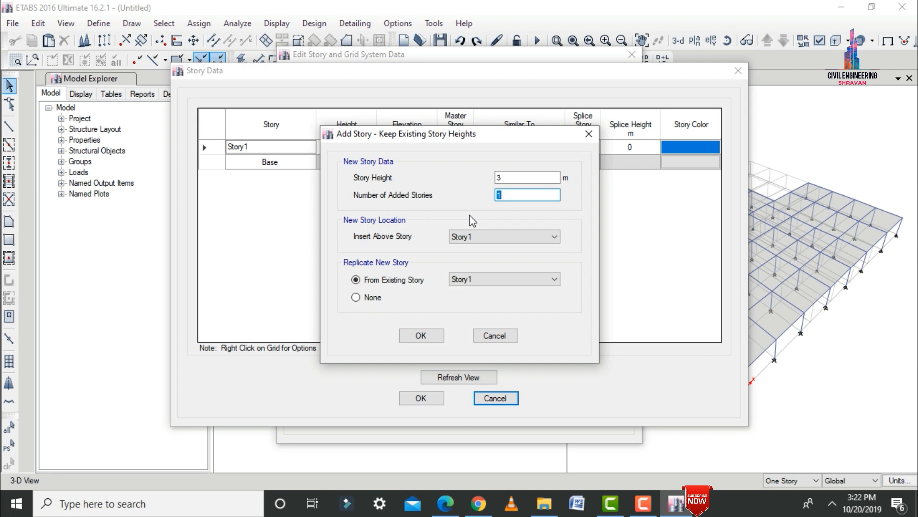
pyautogui.click(504, 238)
pyautogui.click(503, 244)
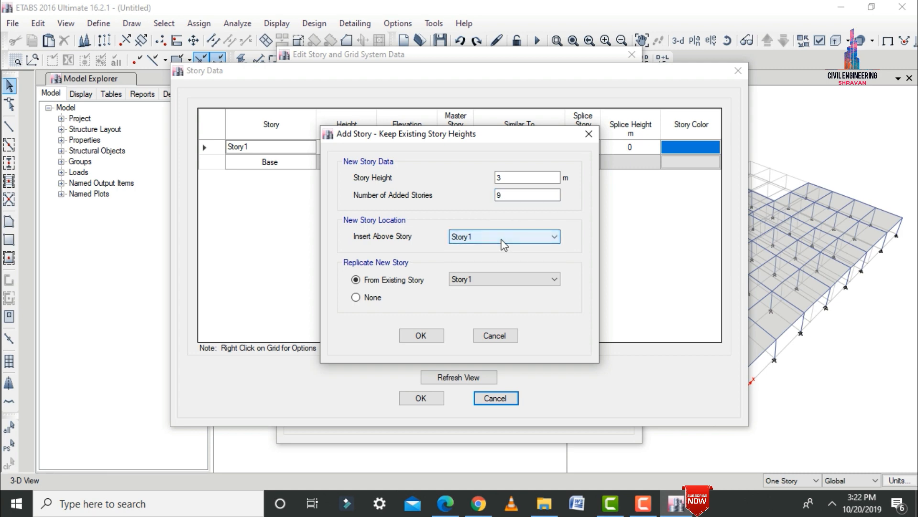
pyautogui.click(419, 336)
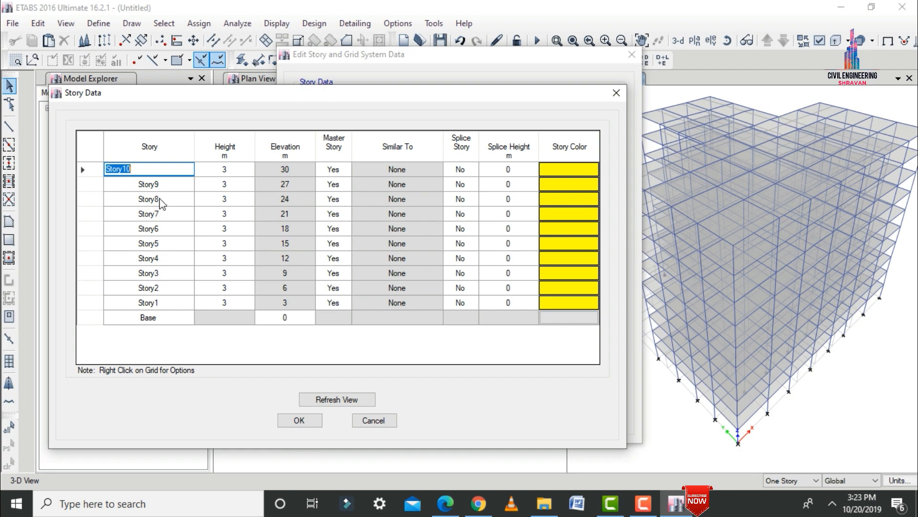
pyautogui.click(301, 420)
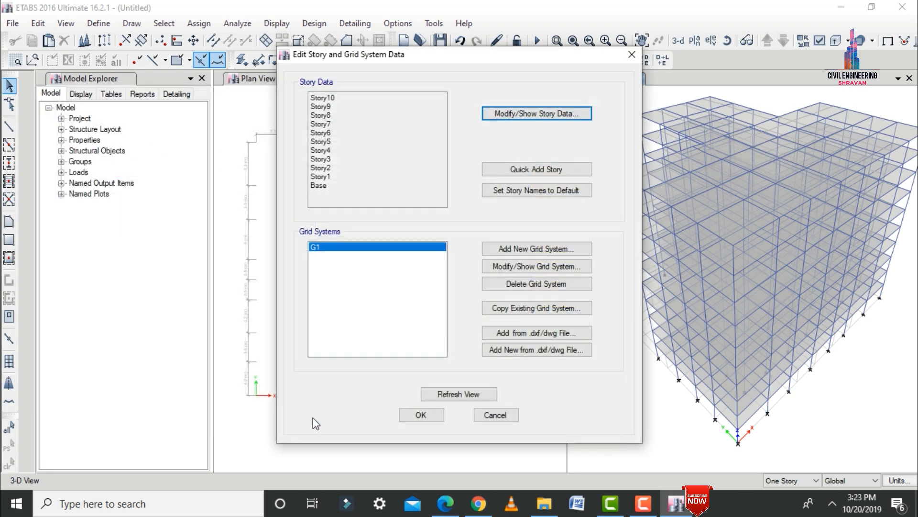
pyautogui.click(421, 408)
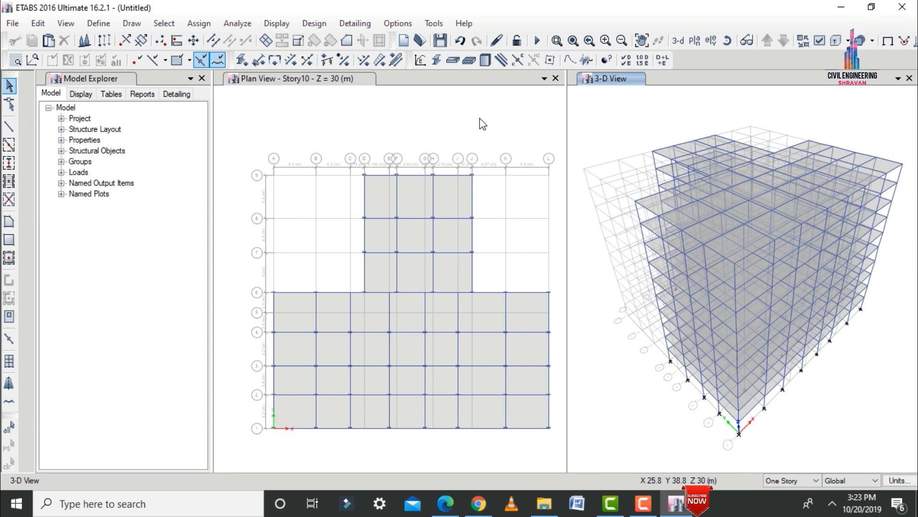
# - Add a load pattern named EQ X of type Seismic with IS1893 2002 as its auto lateral load
pyautogui.click(99, 23)
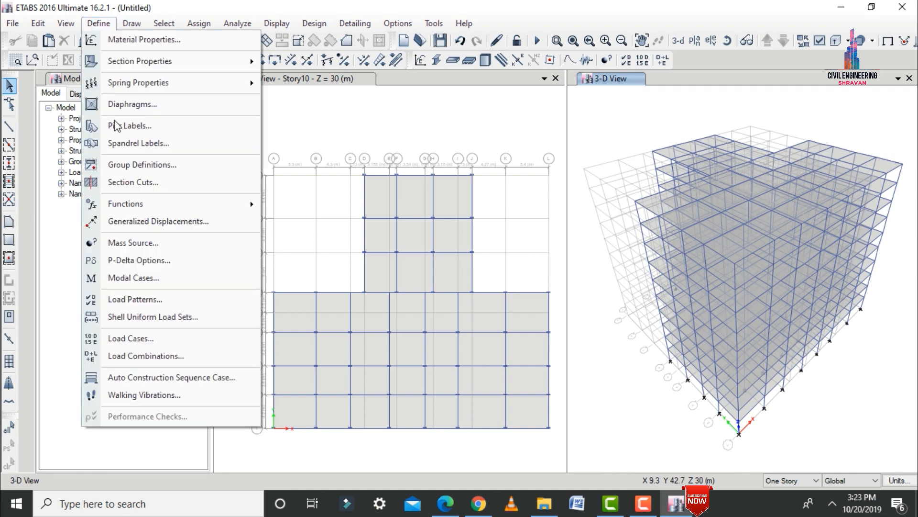
pyautogui.click(153, 294)
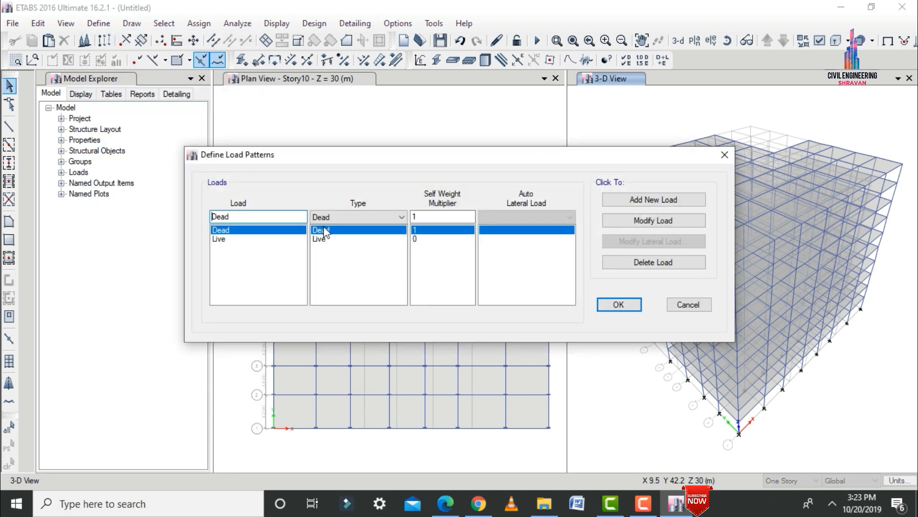
pyautogui.moveTo(240, 217); pyautogui.dragTo(193, 224)
pyautogui.write('EQ X')
pyautogui.click(321, 217)
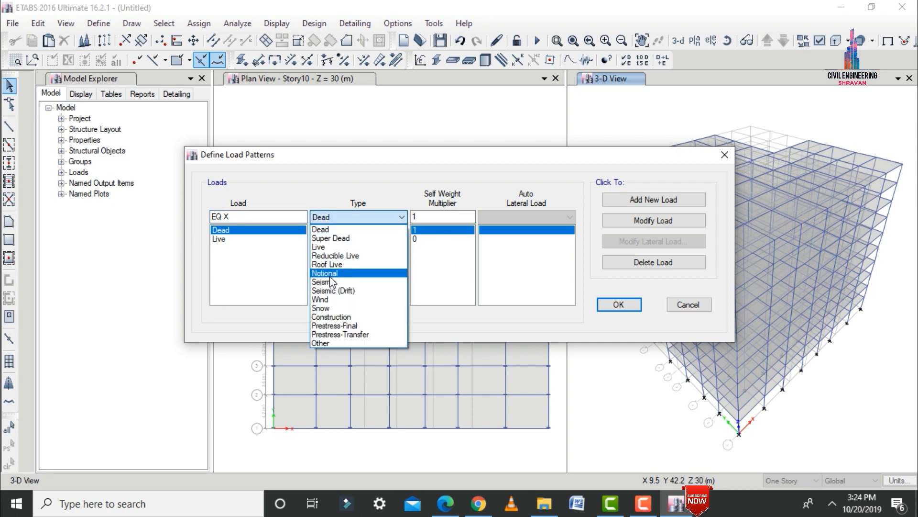
pyautogui.click(330, 281)
pyautogui.click(501, 218)
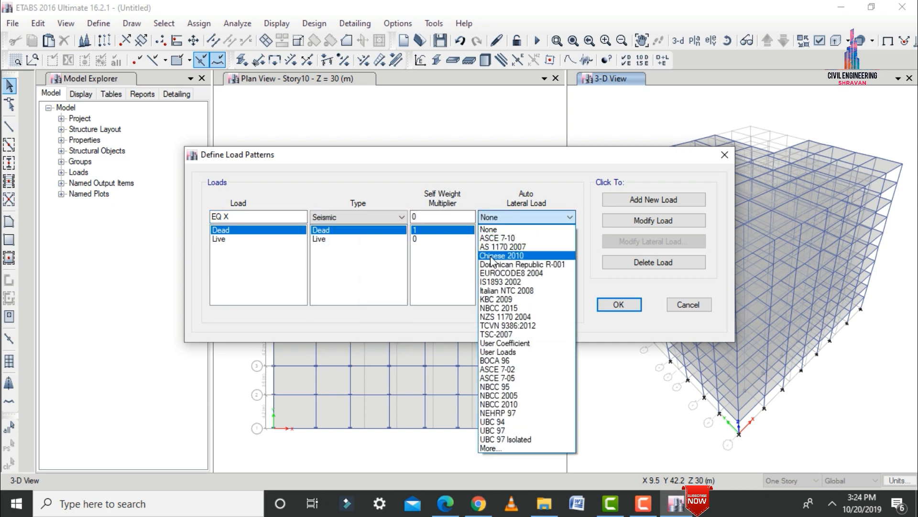
pyautogui.press('Down')
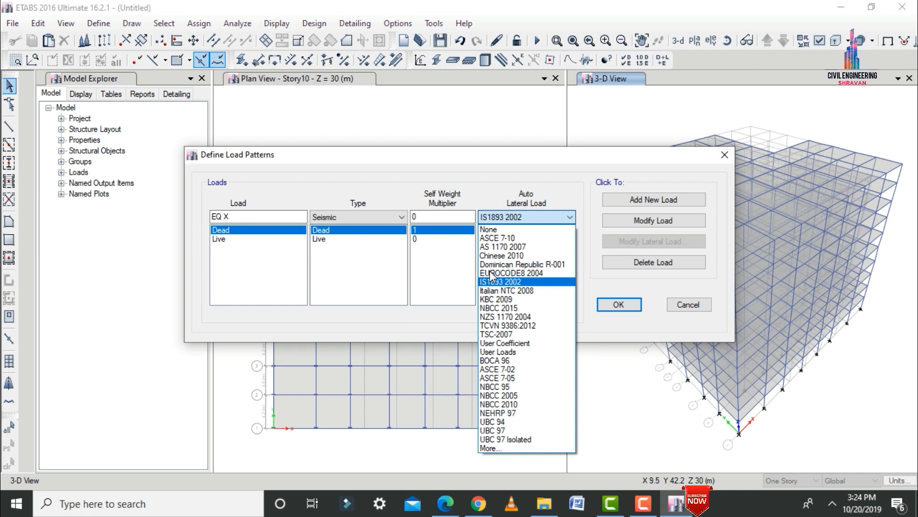
pyautogui.press('Return')
pyautogui.click(522, 217)
pyautogui.click(515, 280)
pyautogui.click(654, 200)
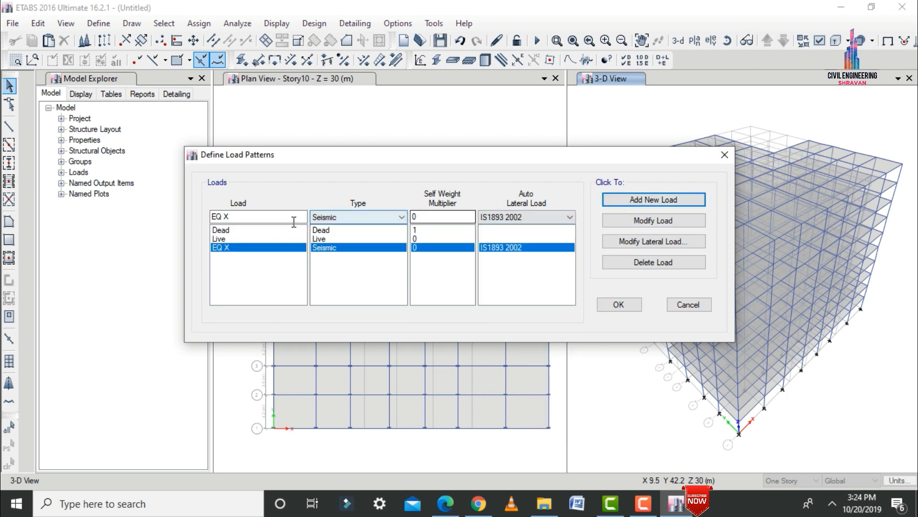
# - Add a second Seismic load pattern named EQ Y with the IS1893 2002 auto lateral load
pyautogui.click(292, 220)
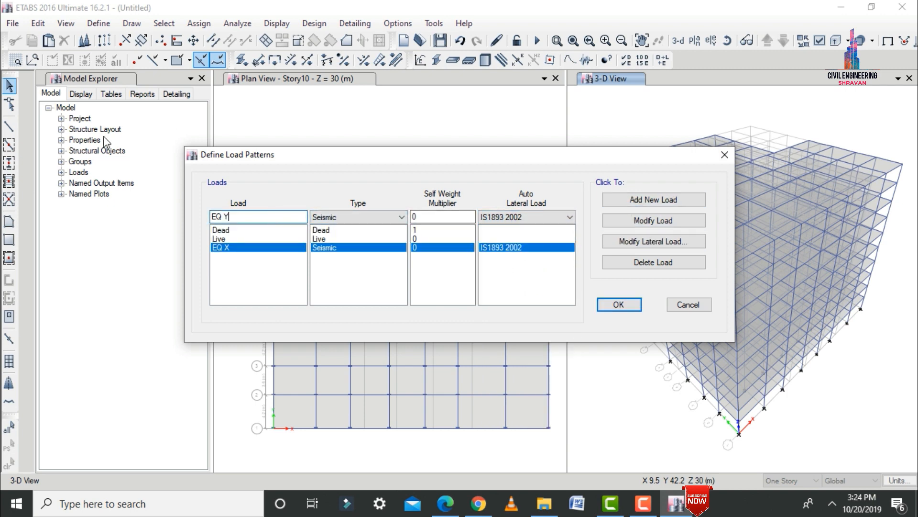
pyautogui.click(653, 199)
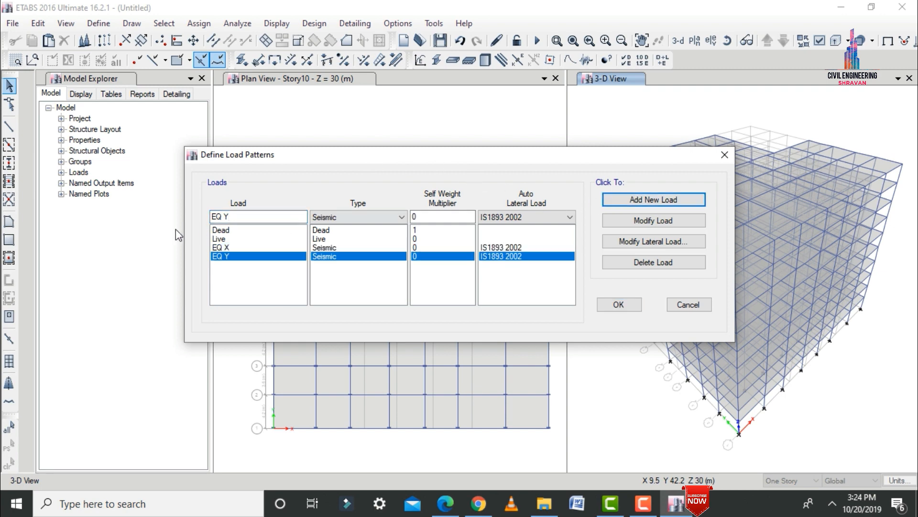
# - Add two load patterns of type Wind, W X and W Y, both with Indian IS 875:2015 as auto lateral load
pyautogui.click(242, 217)
pyautogui.moveTo(242, 216); pyautogui.dragTo(211, 217)
pyautogui.write('W X')
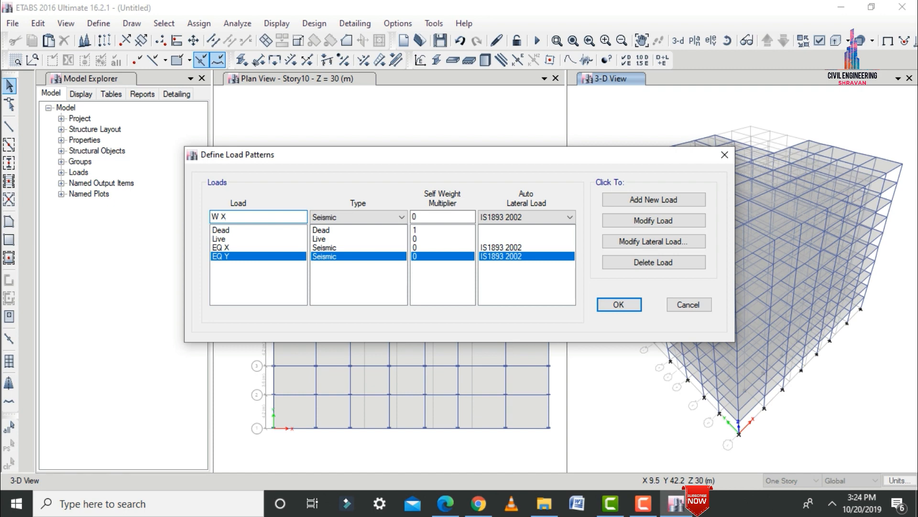
pyautogui.click(369, 217)
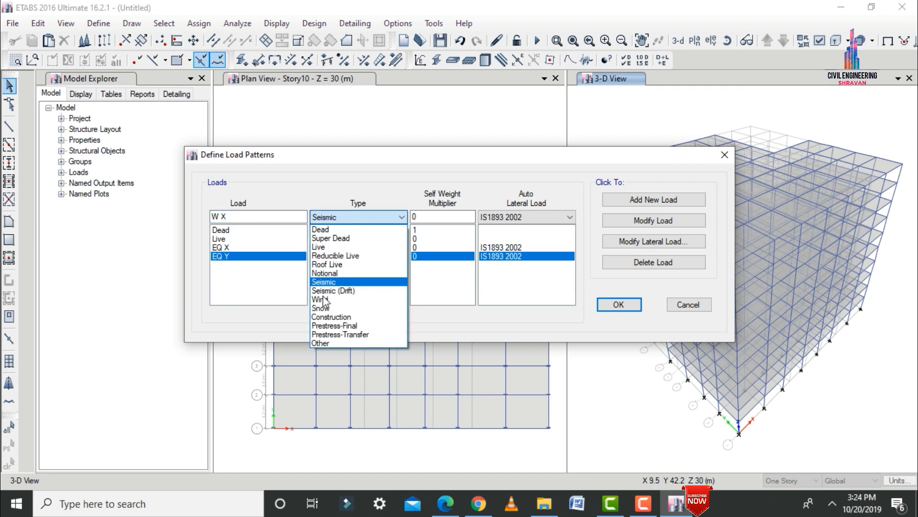
pyautogui.click(323, 300)
pyautogui.click(490, 222)
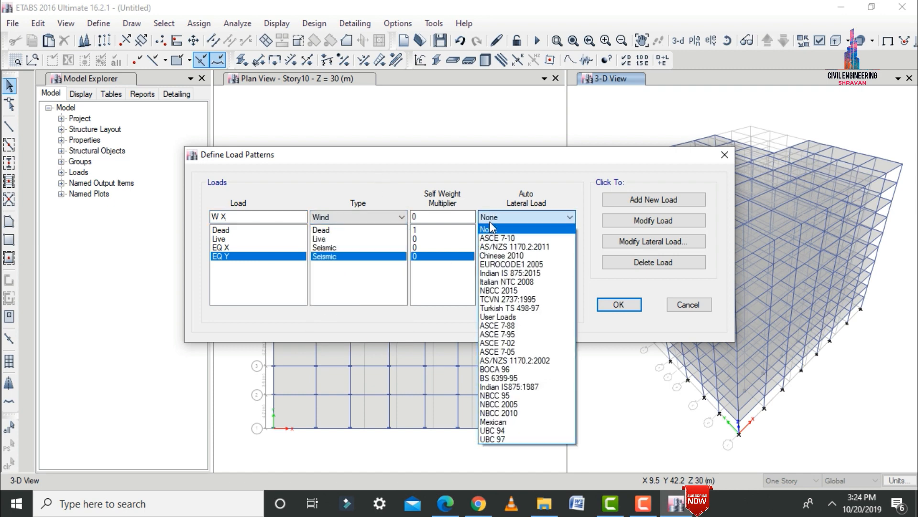
pyautogui.press('i')
pyautogui.press('Return')
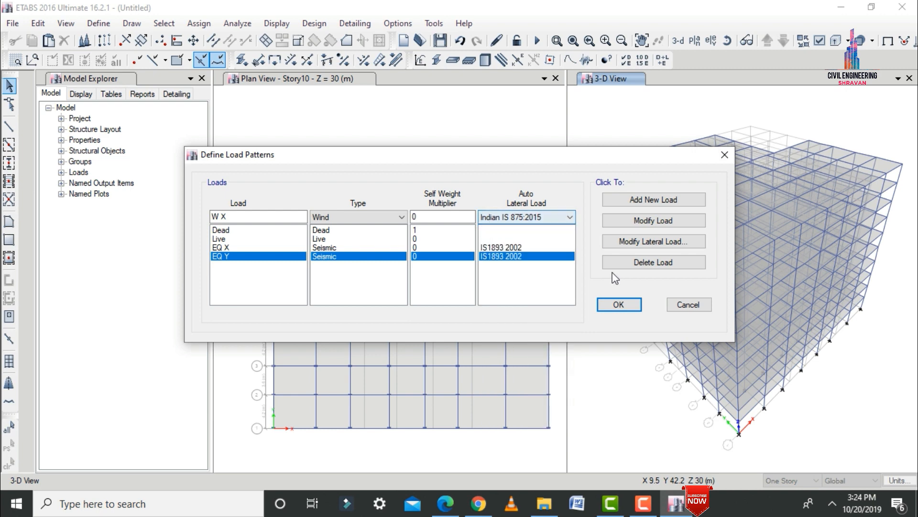
pyautogui.click(627, 201)
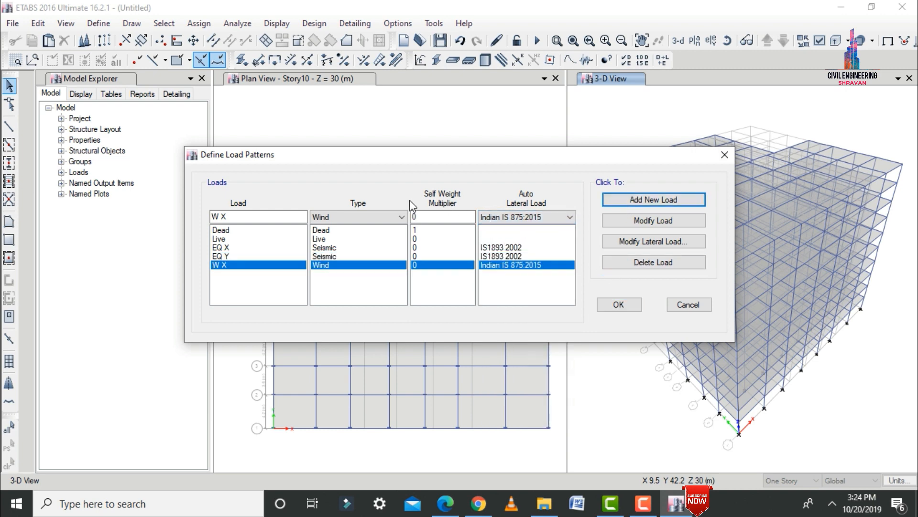
pyautogui.click(248, 218)
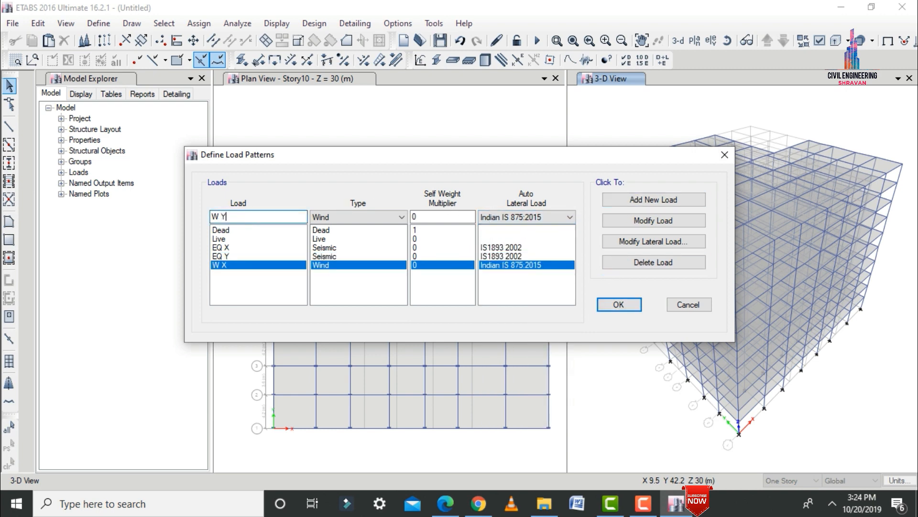
pyautogui.click(639, 200)
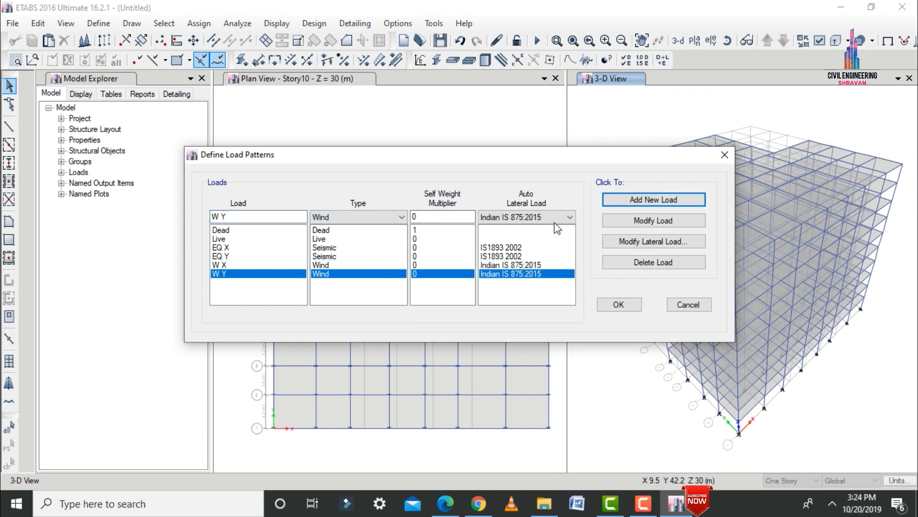
# - Restrict the EQ X seismic load to X Dir without eccentricities, keeping zone factor 0.36 and site type II
pyautogui.click(498, 249)
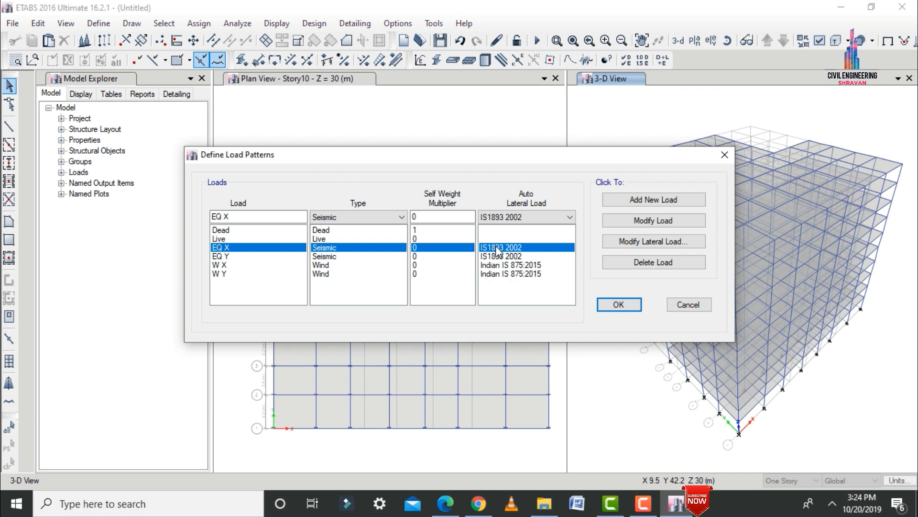
pyautogui.click(629, 242)
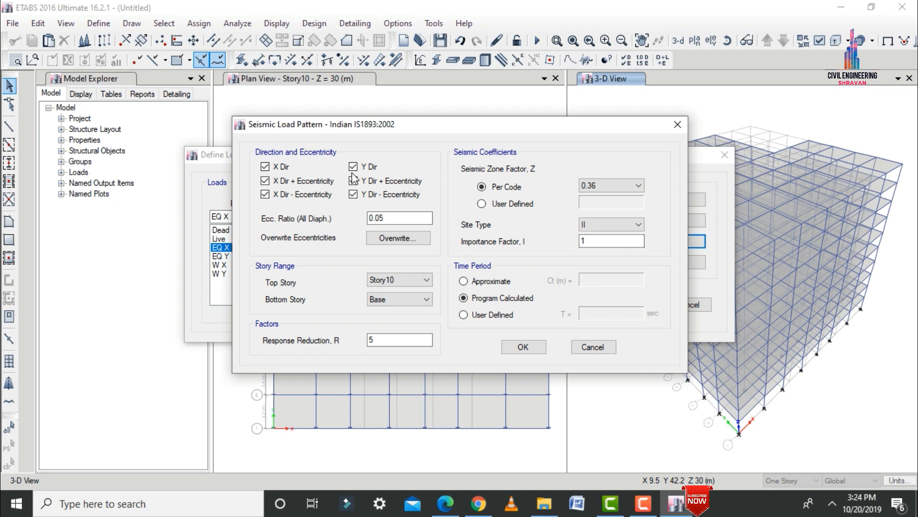
pyautogui.click(366, 195)
pyautogui.click(359, 181)
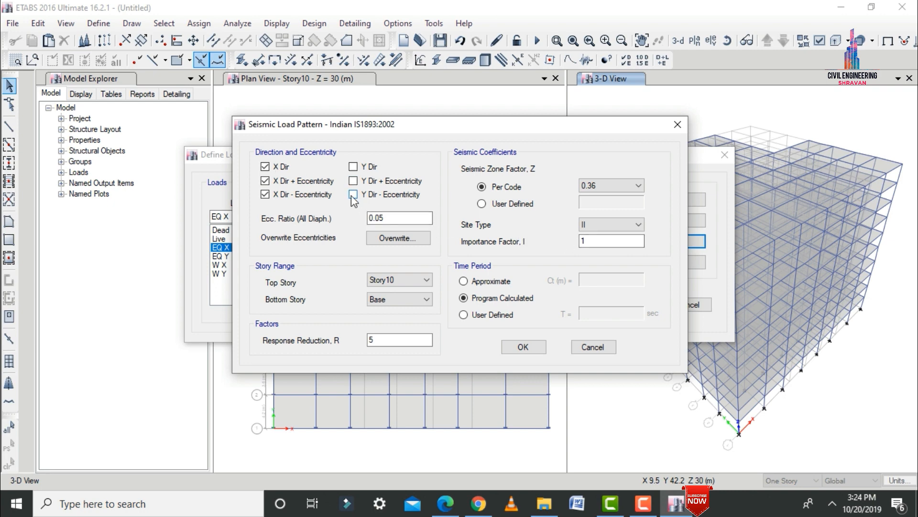
pyautogui.click(276, 194)
pyautogui.click(277, 182)
pyautogui.click(627, 185)
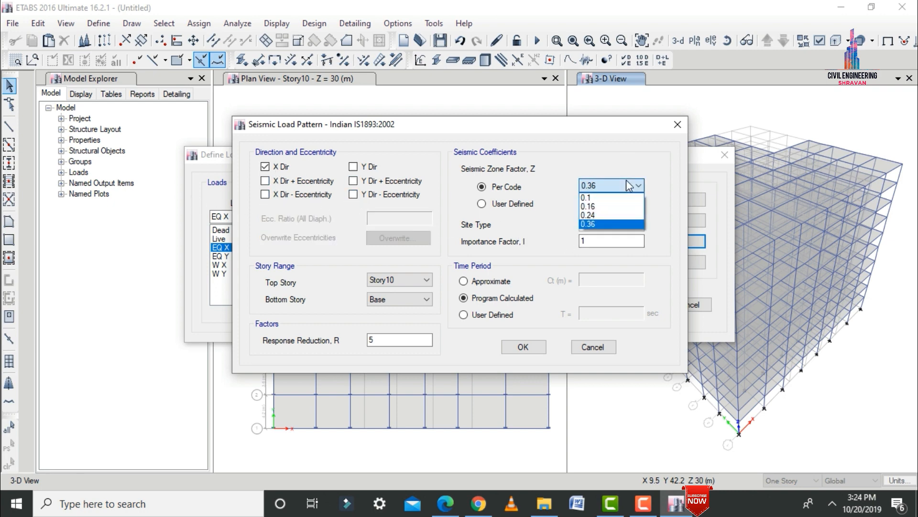
pyautogui.click(627, 184)
pyautogui.click(600, 224)
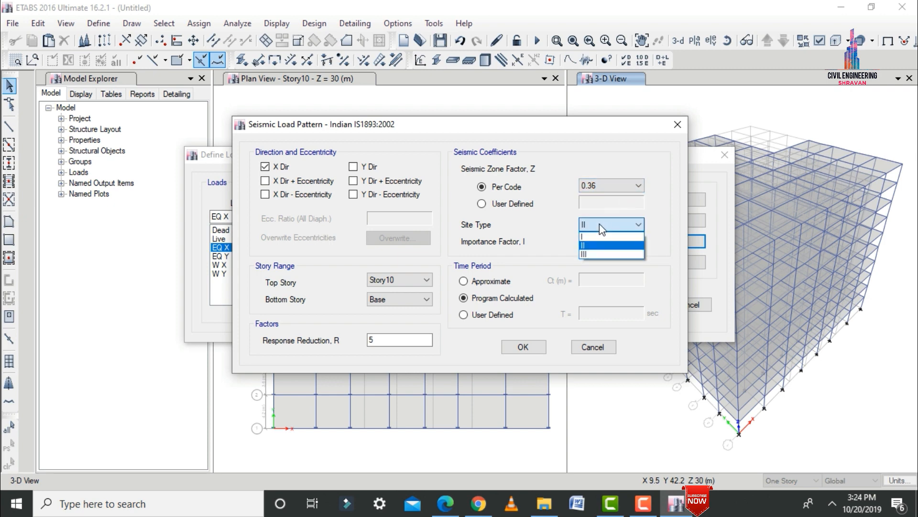
pyautogui.click(587, 246)
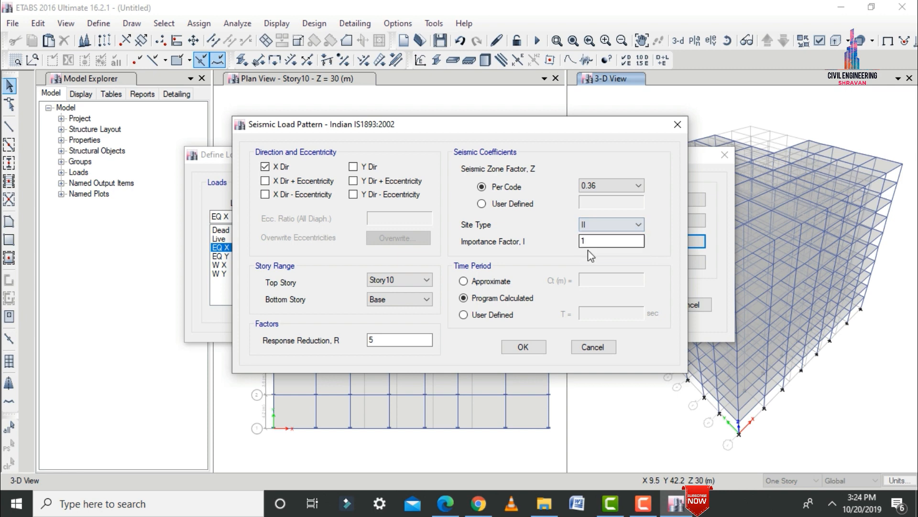
pyautogui.click(536, 351)
# - Restrict the EQ Y seismic load to Y Dir by clearing X Dir and all the eccentricity options
pyautogui.click(498, 256)
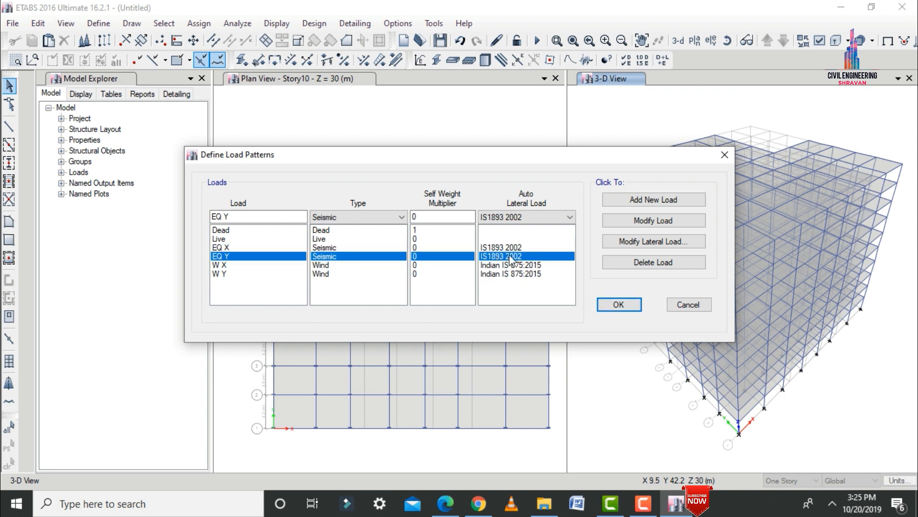
pyautogui.click(617, 241)
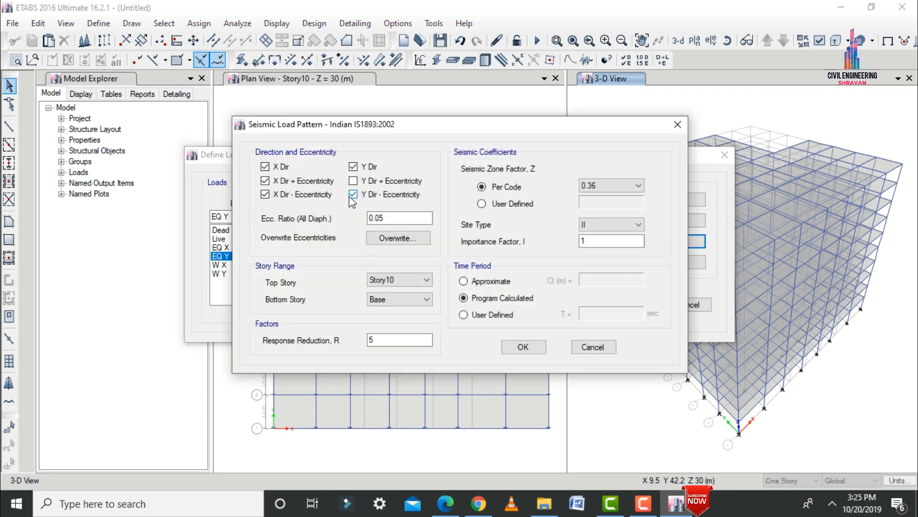
pyautogui.click(353, 194)
pyautogui.click(291, 195)
pyautogui.click(290, 183)
pyautogui.click(266, 166)
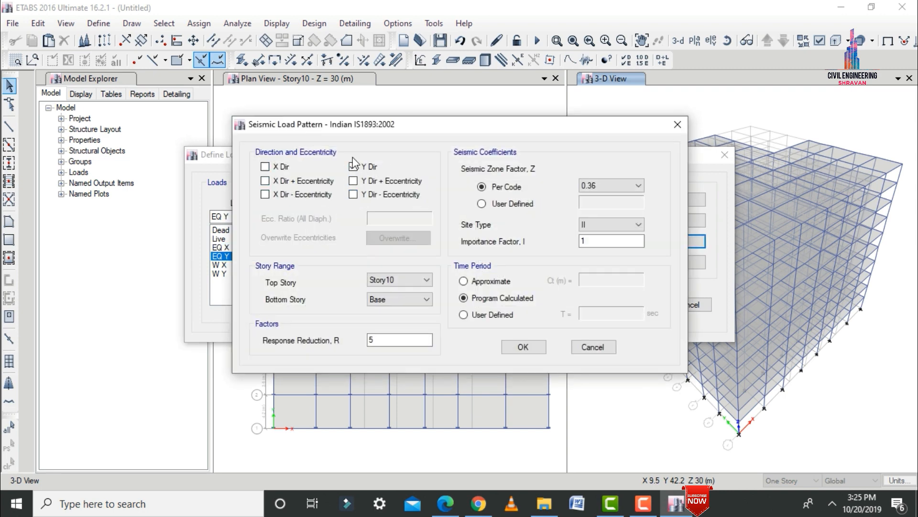
pyautogui.click(522, 346)
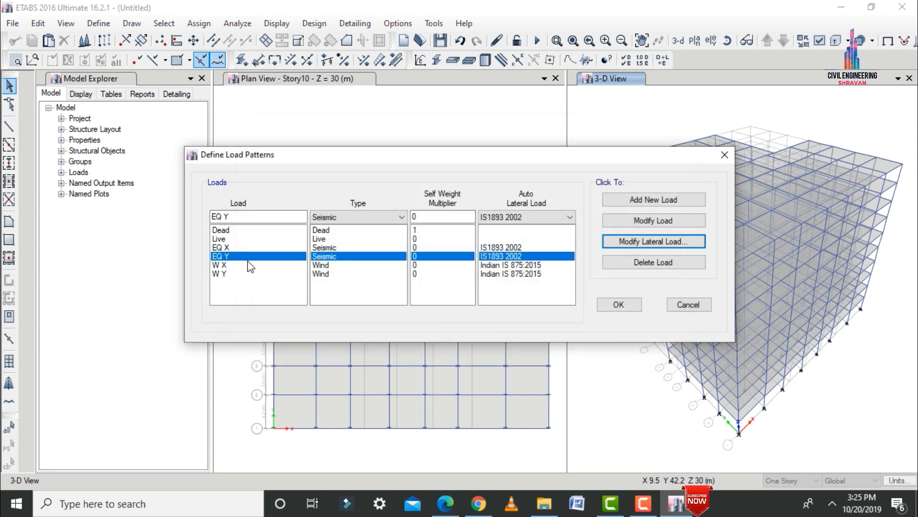
# - Set the W X wind load to a wind speed of 44 m/s and terrain category 4
pyautogui.click(325, 266)
pyautogui.click(659, 239)
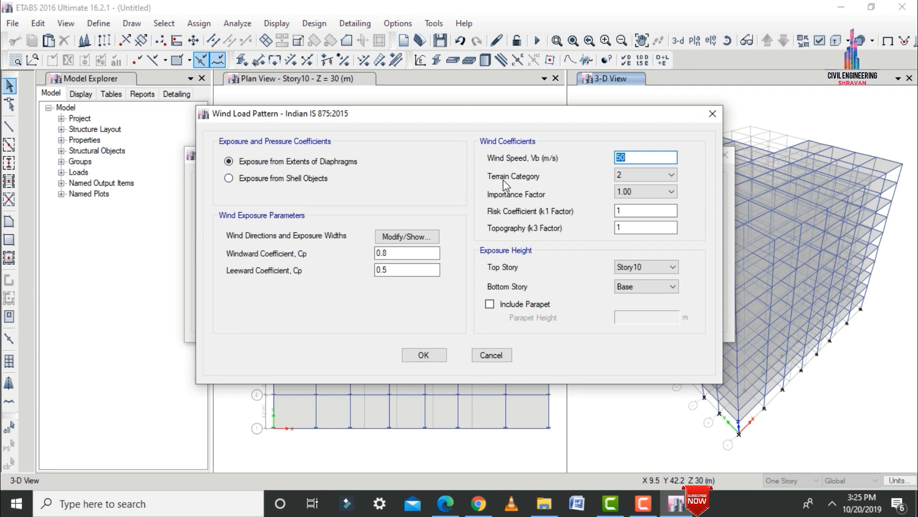
pyautogui.write('3')
pyautogui.click(645, 174)
pyautogui.click(627, 213)
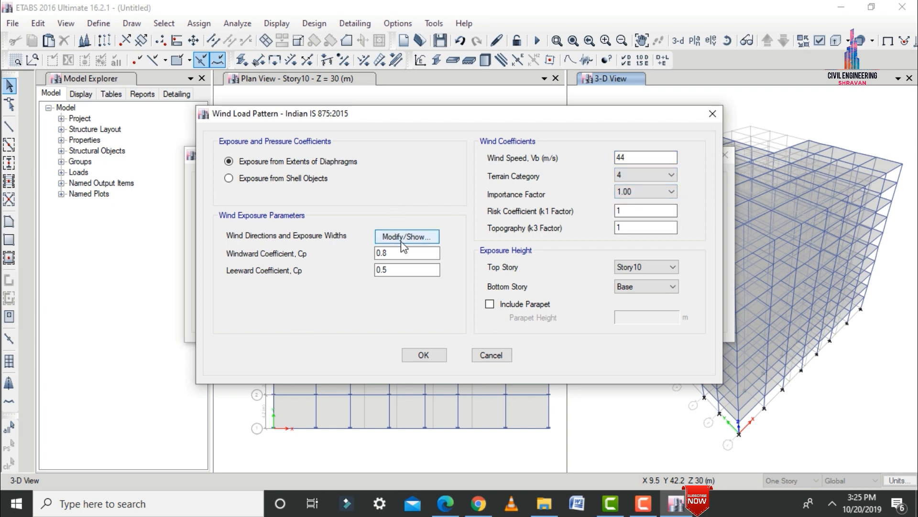
pyautogui.click(424, 354)
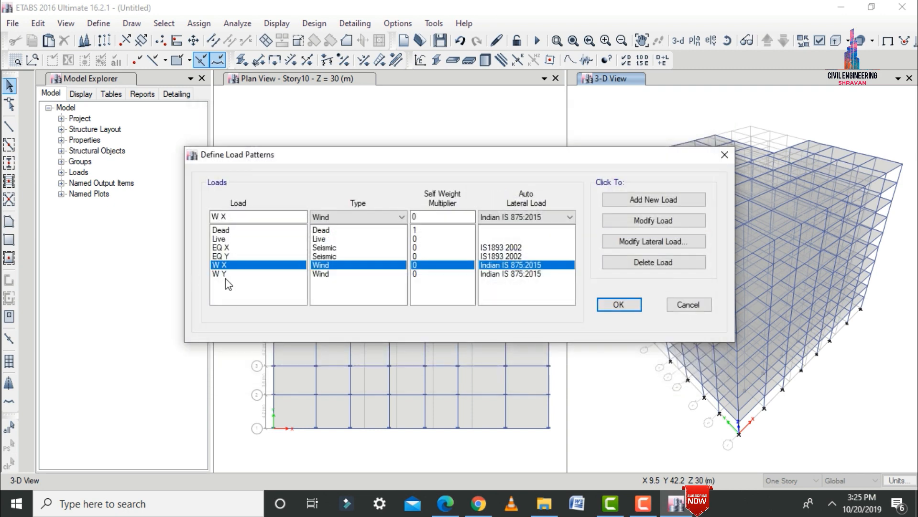
# - Set the W Y wind load to a wind speed of 44 m/s and terrain category 4
pyautogui.click(224, 274)
pyautogui.click(622, 241)
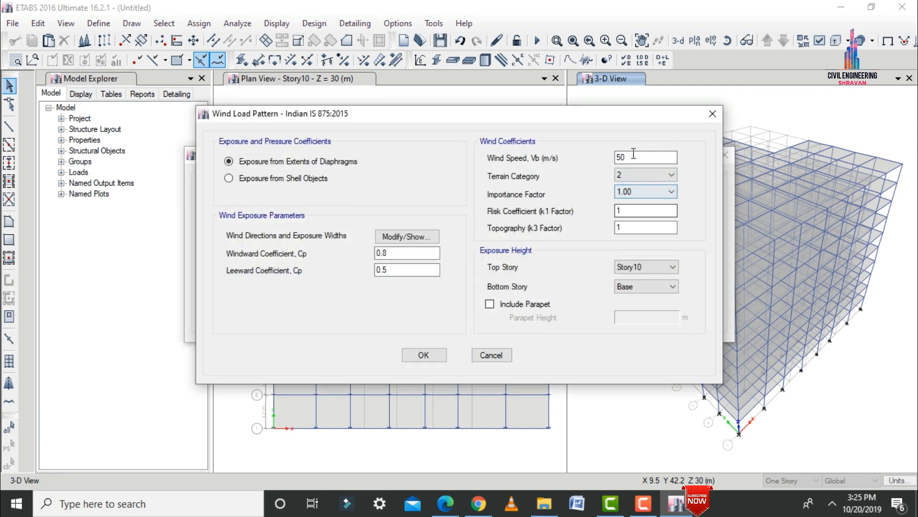
pyautogui.write('44')
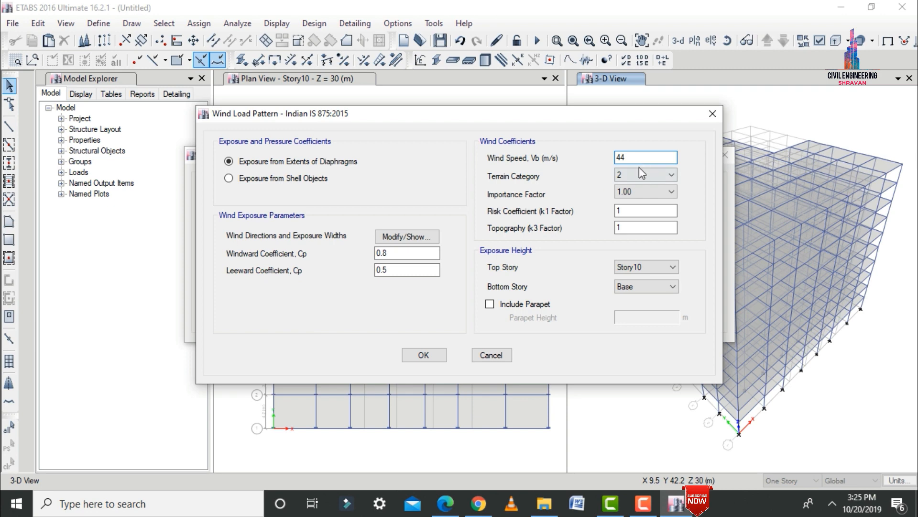
pyautogui.click(639, 170)
pyautogui.click(637, 211)
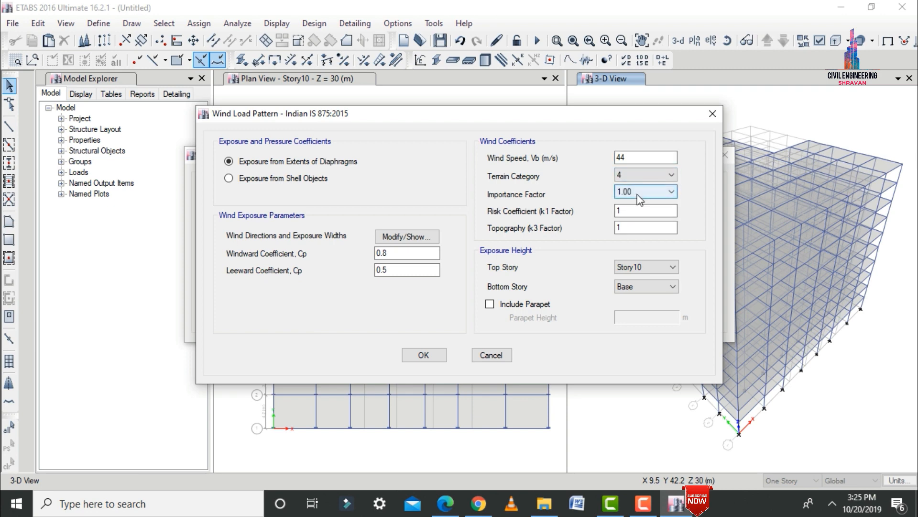
# - Edit the wind direction angles in W Y's exposure width data and accept its wind load settings
pyautogui.click(407, 237)
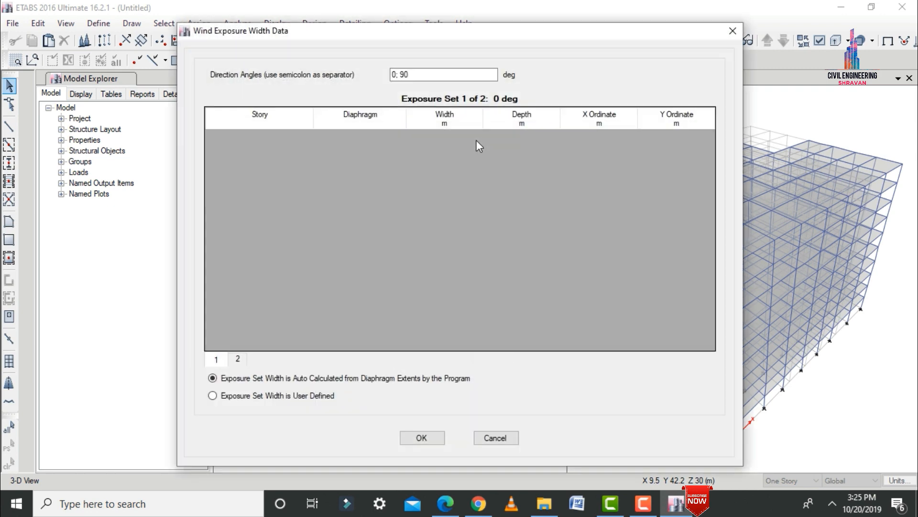
pyautogui.moveTo(447, 80); pyautogui.dragTo(217, 80)
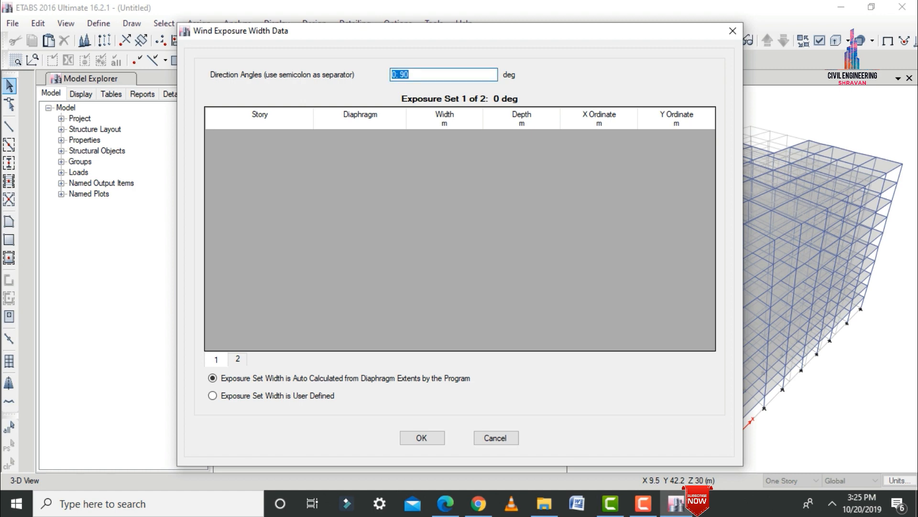
pyautogui.click(411, 437)
pyautogui.click(423, 354)
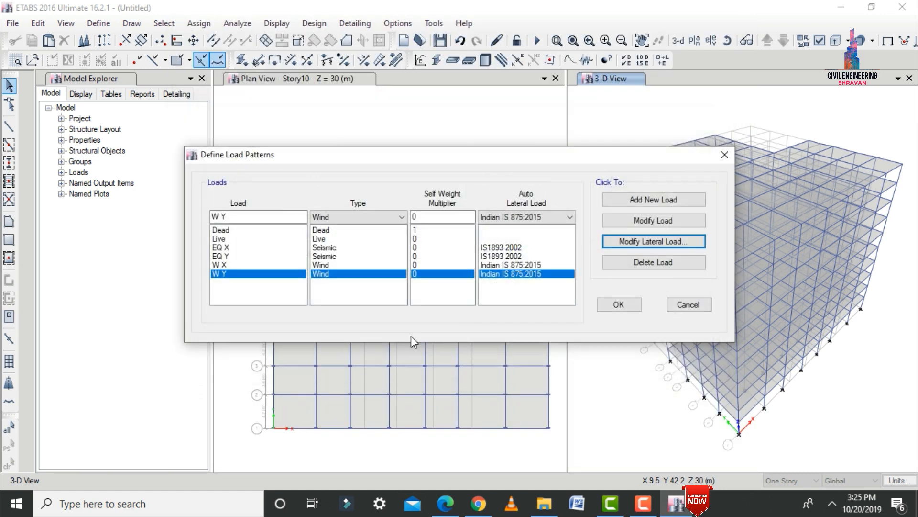
# - Set the W X wind direction angle to 0 degrees and accept all the load pattern definitions
pyautogui.click(323, 267)
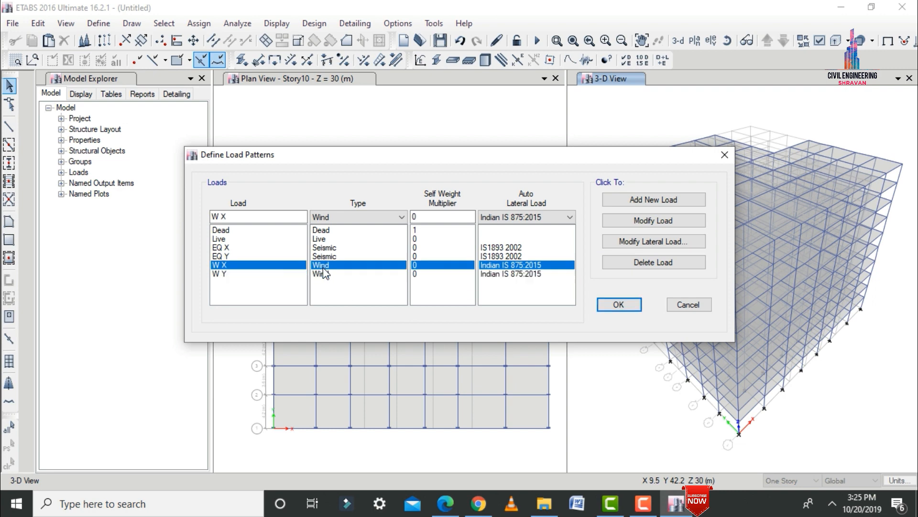
pyautogui.click(613, 241)
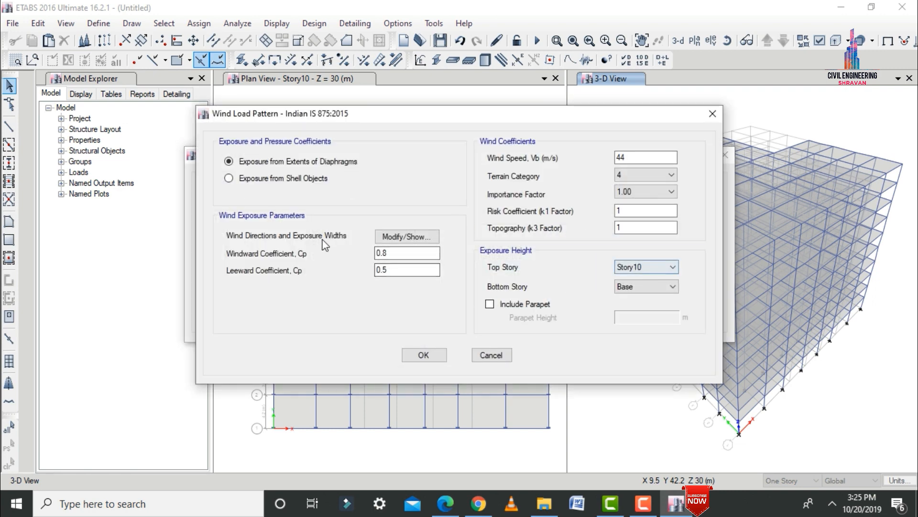
pyautogui.click(407, 237)
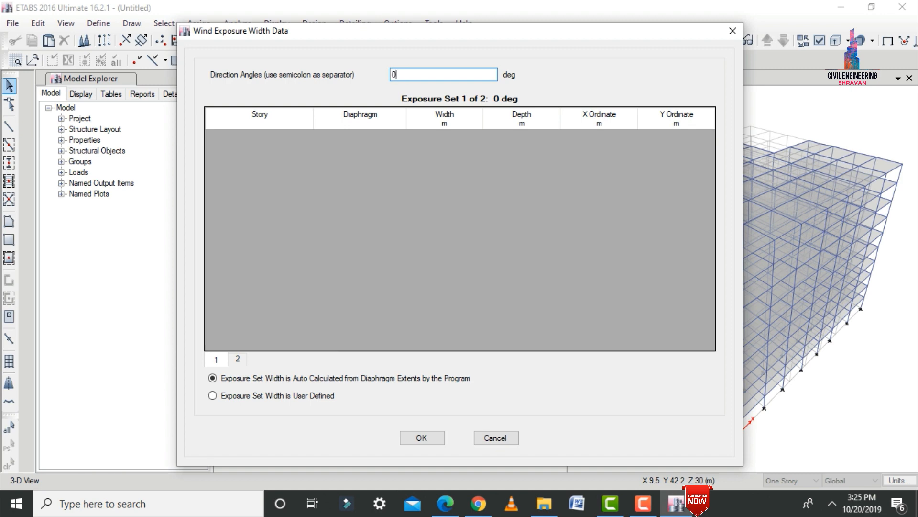
pyautogui.press('Tab')
pyautogui.click(420, 438)
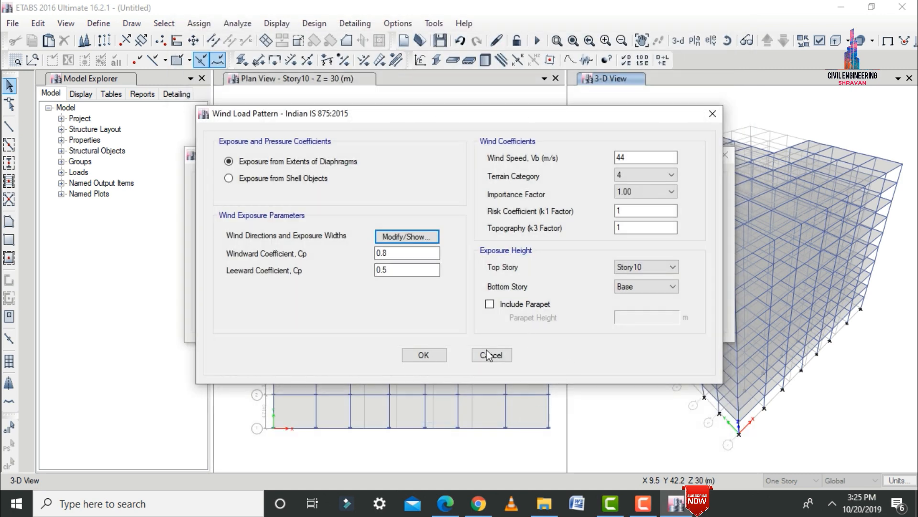
pyautogui.click(423, 356)
pyautogui.click(618, 305)
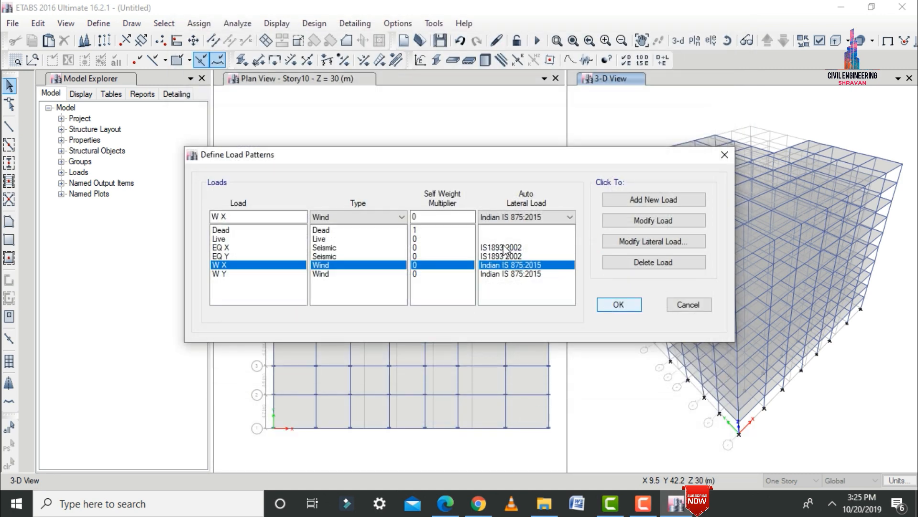
# - Select every object in the model and open the joint force load assignment
pyautogui.click(387, 116)
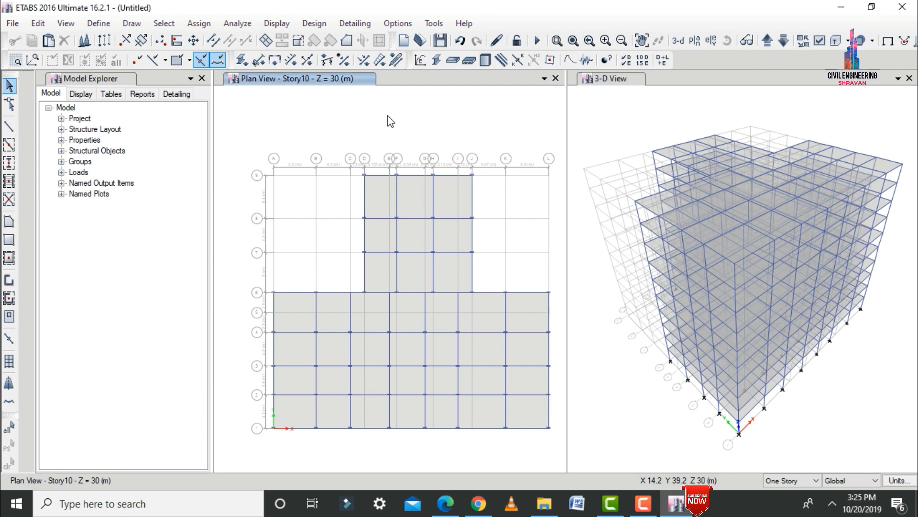
pyautogui.hotkey('ctrl', 'a')
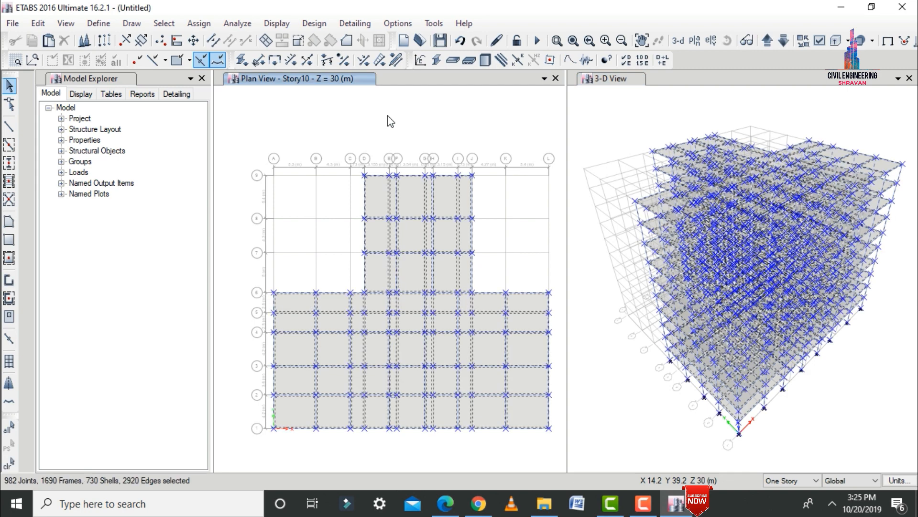
pyautogui.click(170, 24)
pyautogui.click(171, 26)
pyautogui.click(163, 24)
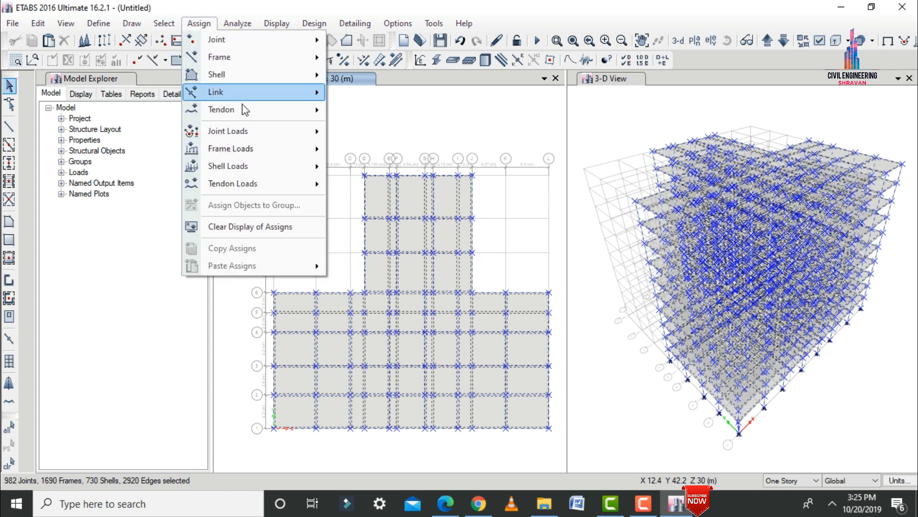
pyautogui.moveTo(243, 132)
pyautogui.click(360, 128)
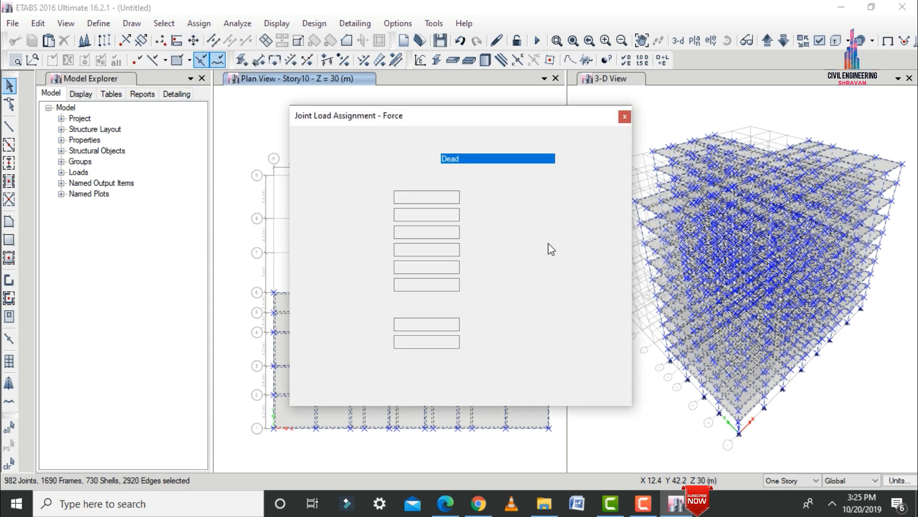
# - Assign Dead joint loads of 1 kN in global X, Y and Z with 1 kN-m moments about XX, YY and ZZ
pyautogui.click(531, 202)
pyautogui.click(437, 198)
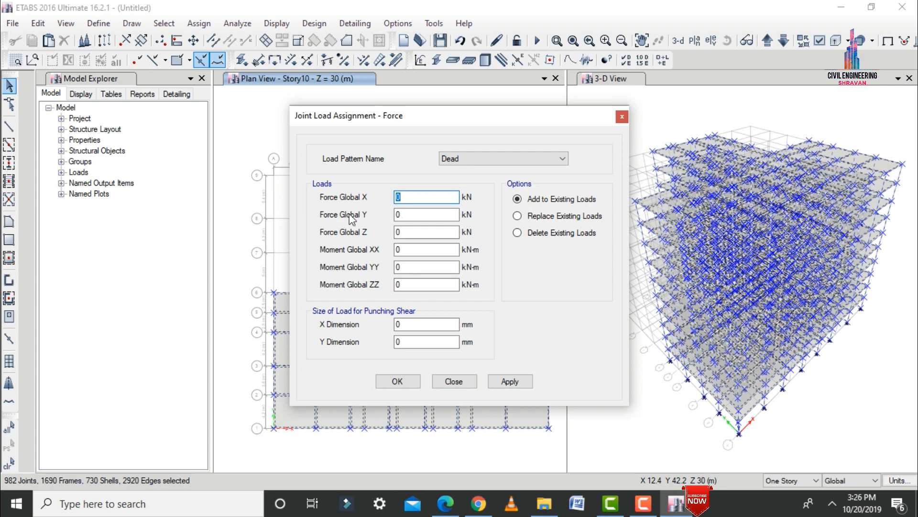
pyautogui.write('1')
pyautogui.press('Tab')
pyautogui.write('1')
pyautogui.write('1')
pyautogui.press('Tab')
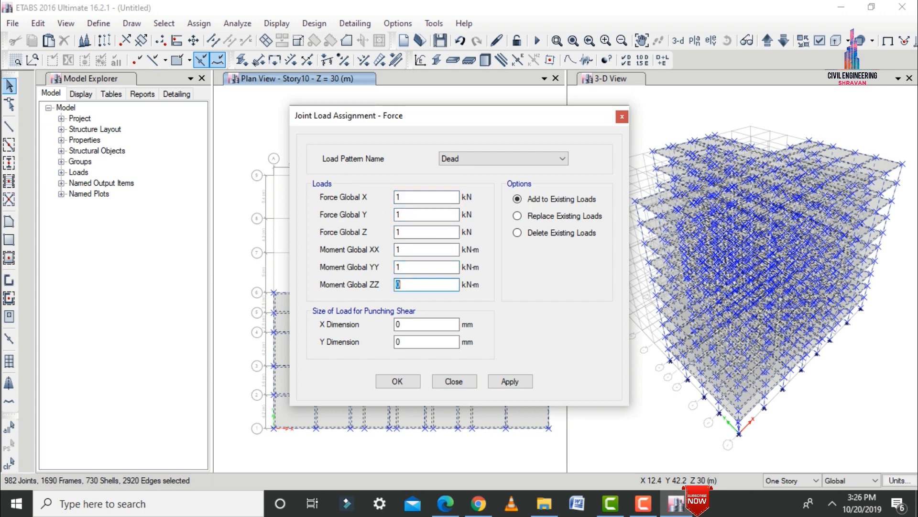
pyautogui.click(509, 381)
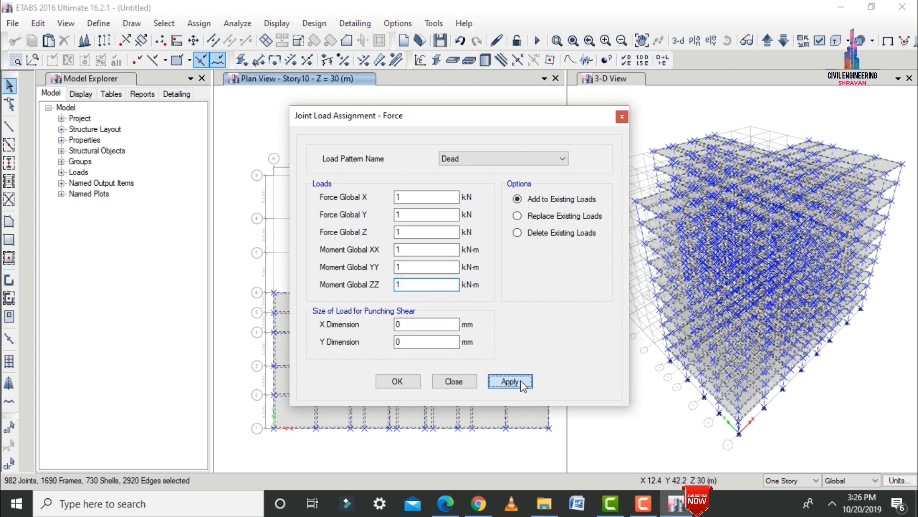
pyautogui.click(398, 382)
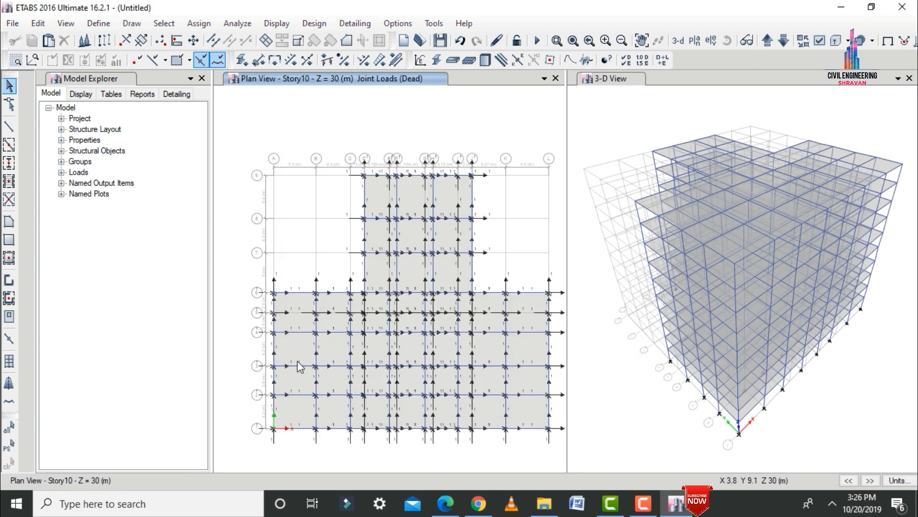
# - Switch to Calculator and compute the column self-weight load as 0.23 × 0.5 × 25
pyautogui.click(207, 506)
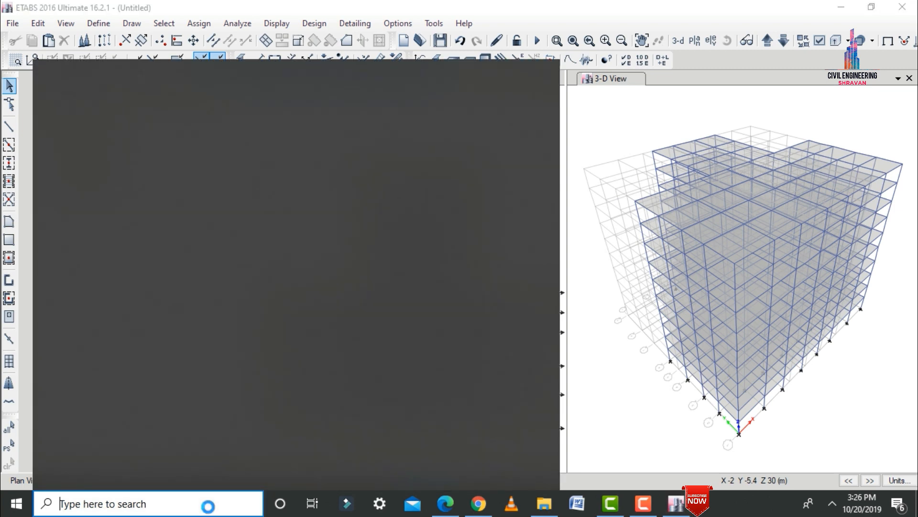
pyautogui.write('cal')
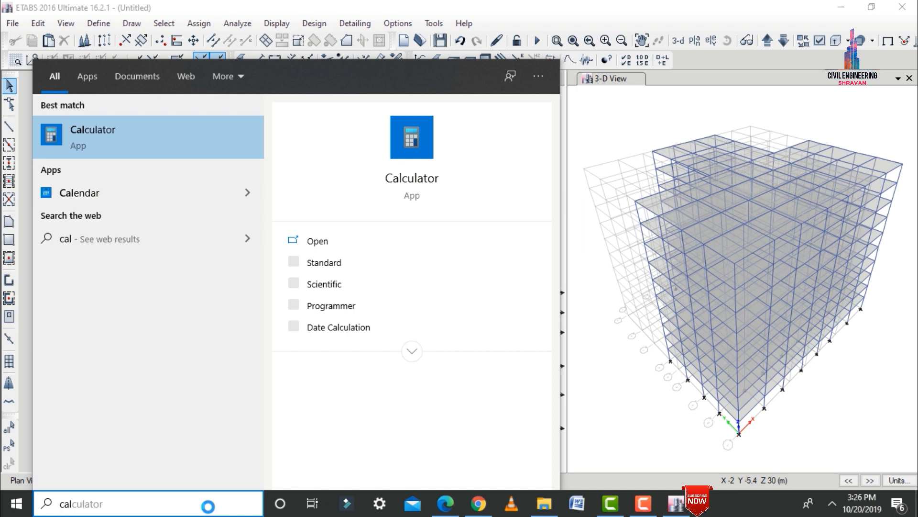
pyautogui.press('Escape')
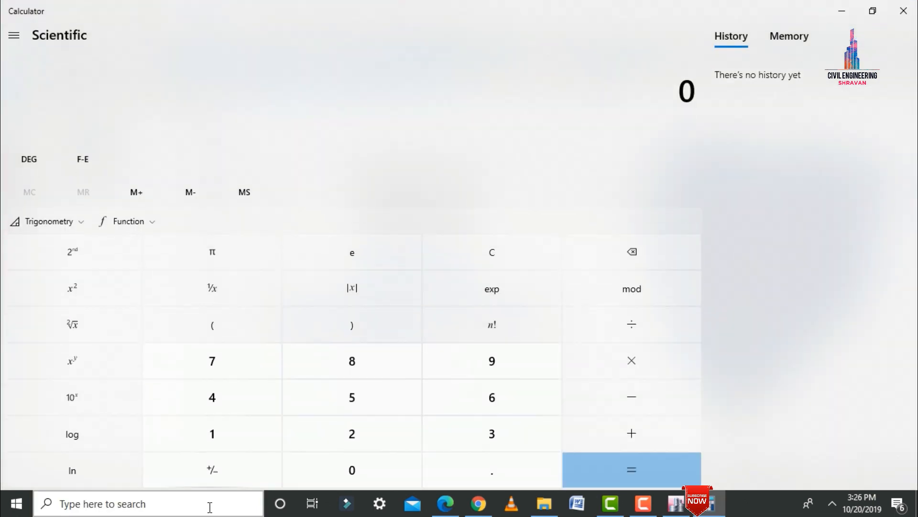
pyautogui.click(872, 10)
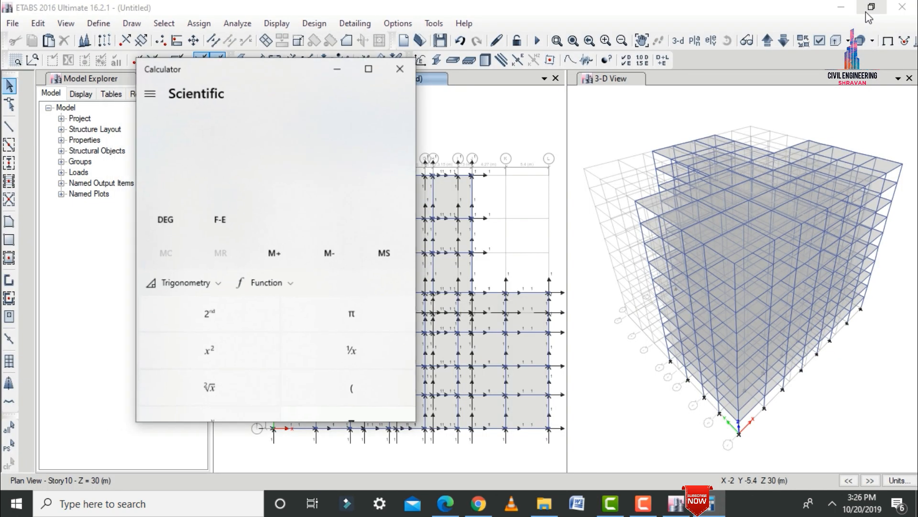
pyautogui.write('.')
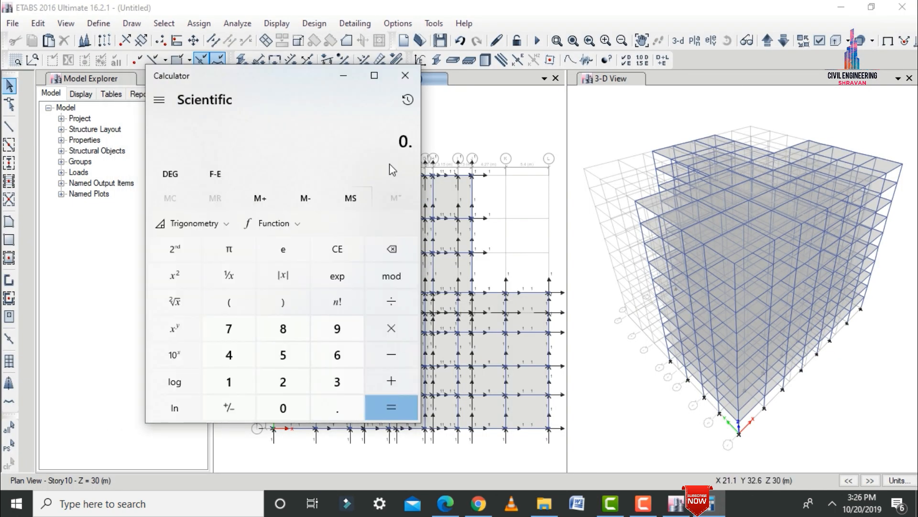
pyautogui.write('*.')
pyautogui.write('5*25 × 2')
pyautogui.press('Return')
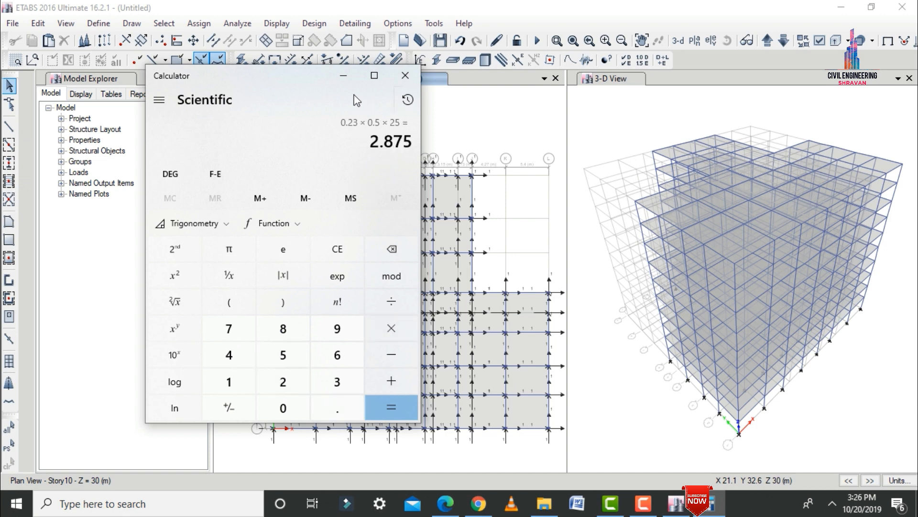
pyautogui.click(344, 76)
# - Select all column frames with the section property C0.5X0.23
pyautogui.click(163, 23)
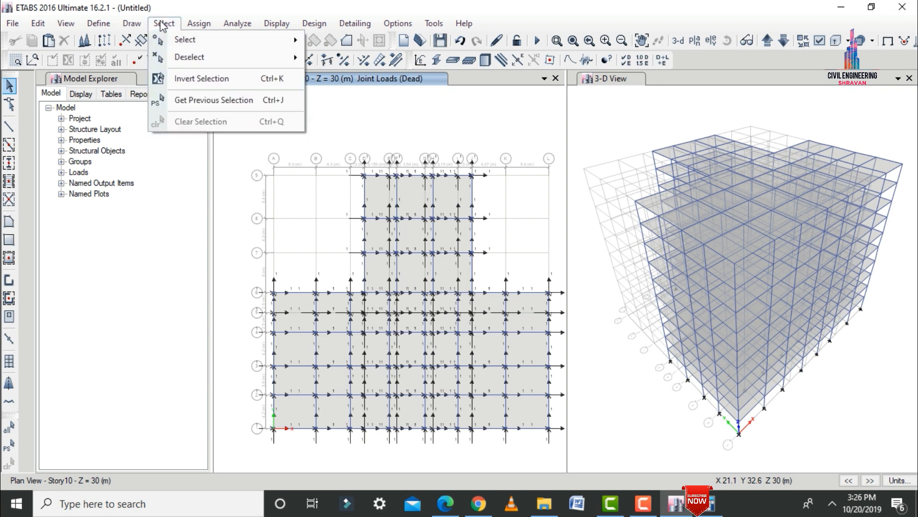
pyautogui.moveTo(180, 46)
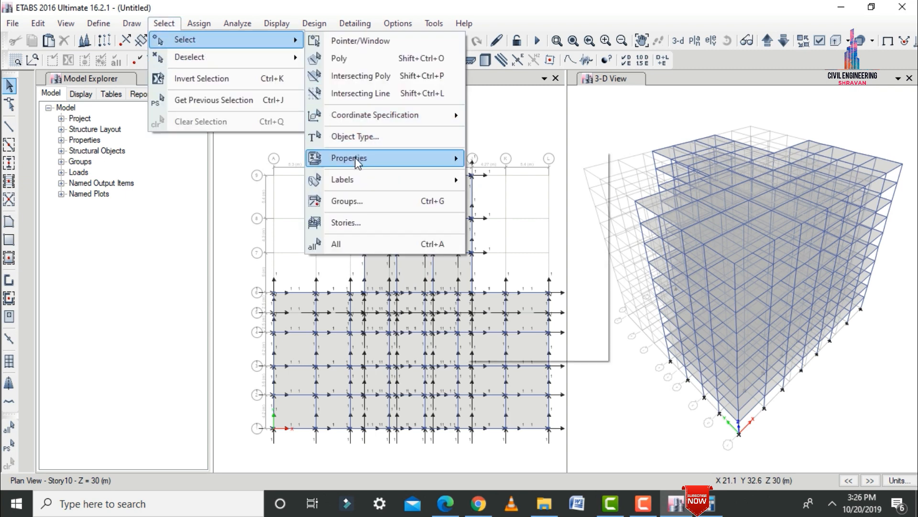
pyautogui.moveTo(358, 160)
pyautogui.click(509, 184)
pyautogui.click(410, 181)
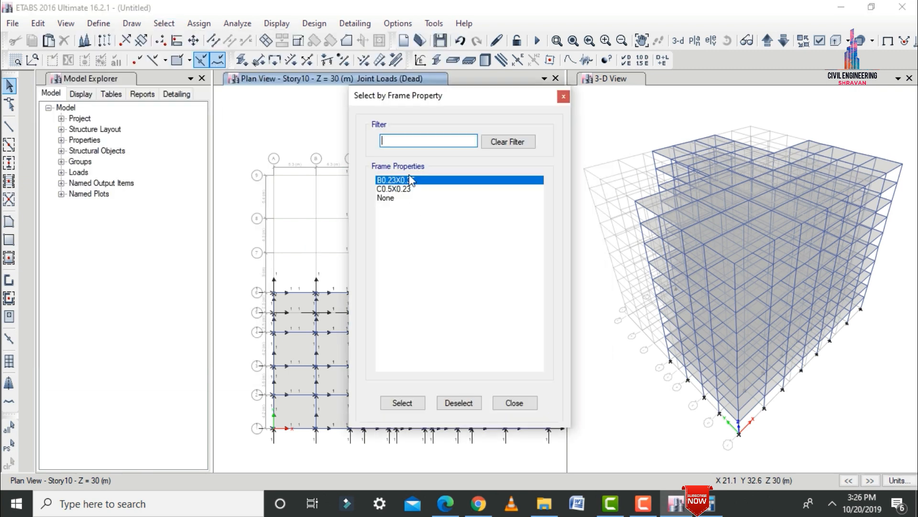
pyautogui.click(395, 189)
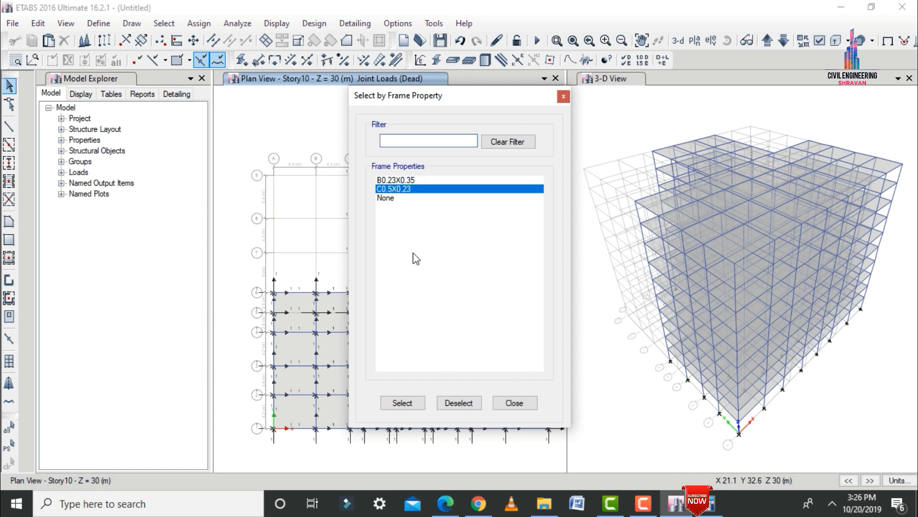
pyautogui.click(402, 402)
pyautogui.click(521, 403)
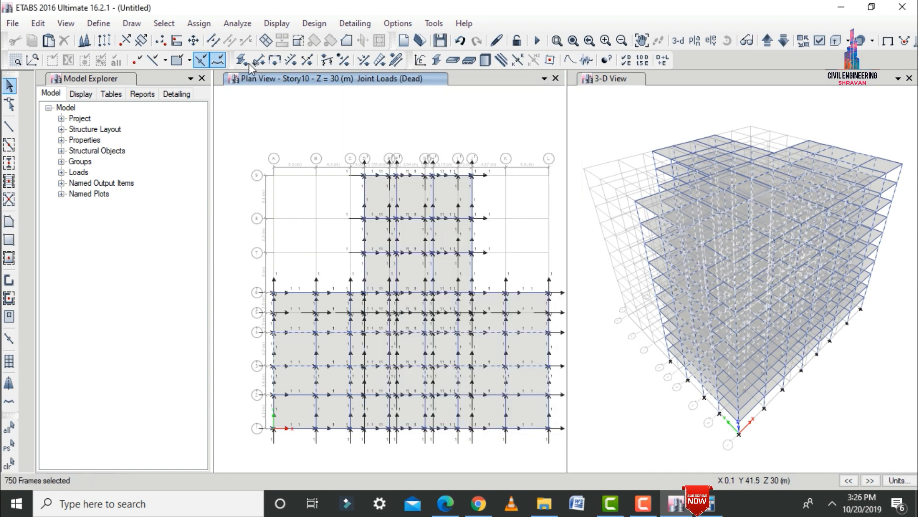
# - Assign a uniform distributed Dead load of 2.875 kN/m in the gravity direction to the selected columns
pyautogui.click(199, 24)
pyautogui.moveTo(306, 149)
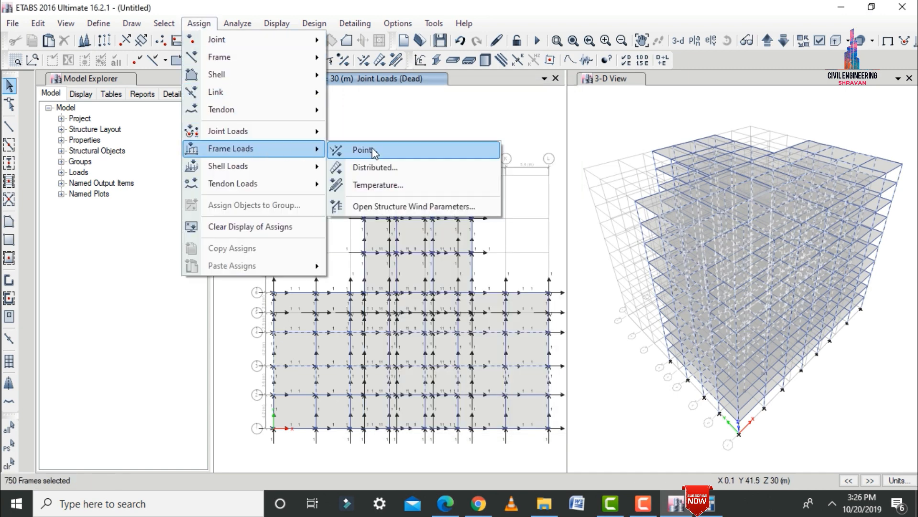
pyautogui.click(376, 167)
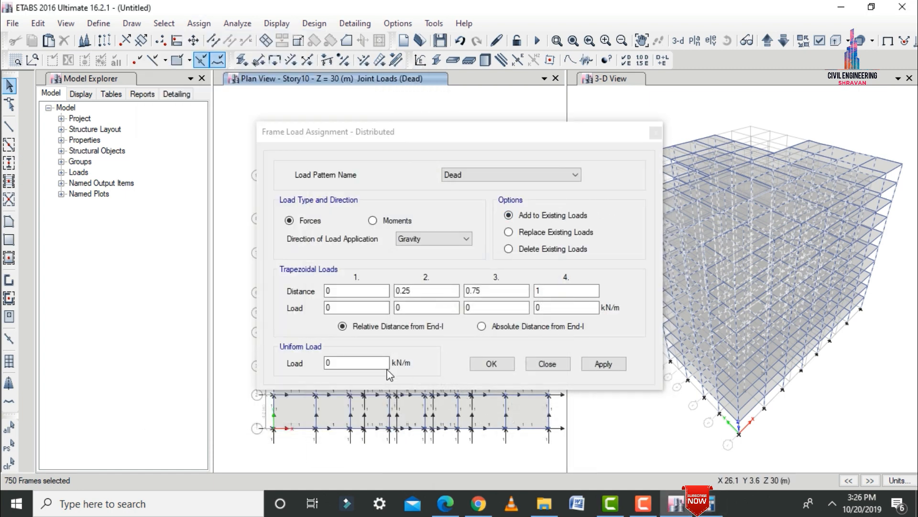
pyautogui.click(387, 369)
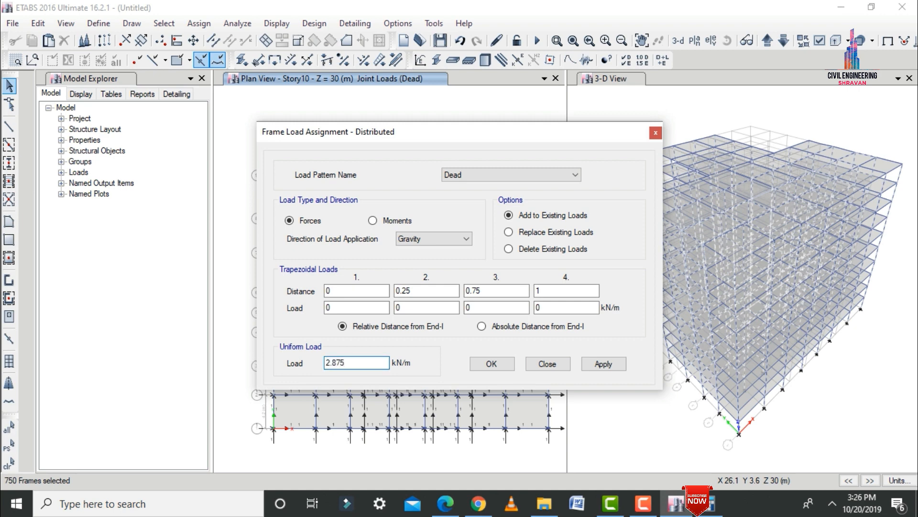
pyautogui.click(615, 365)
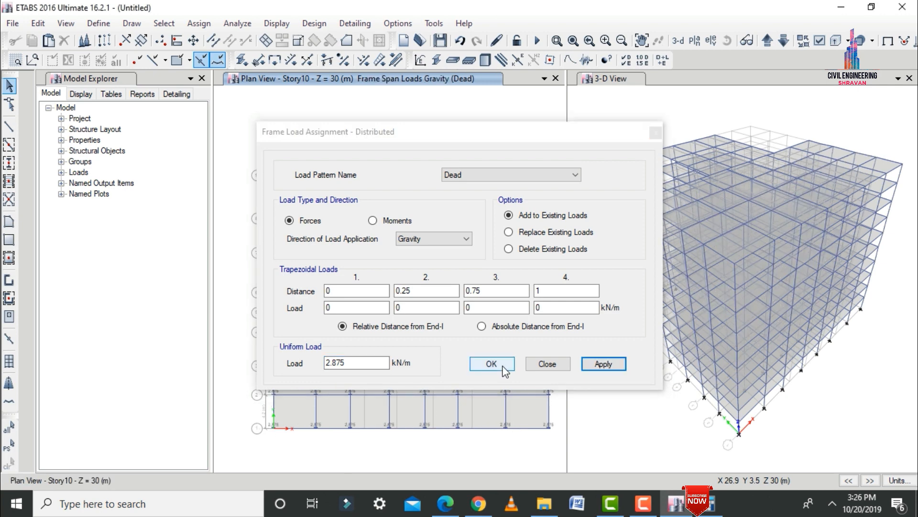
pyautogui.click(531, 365)
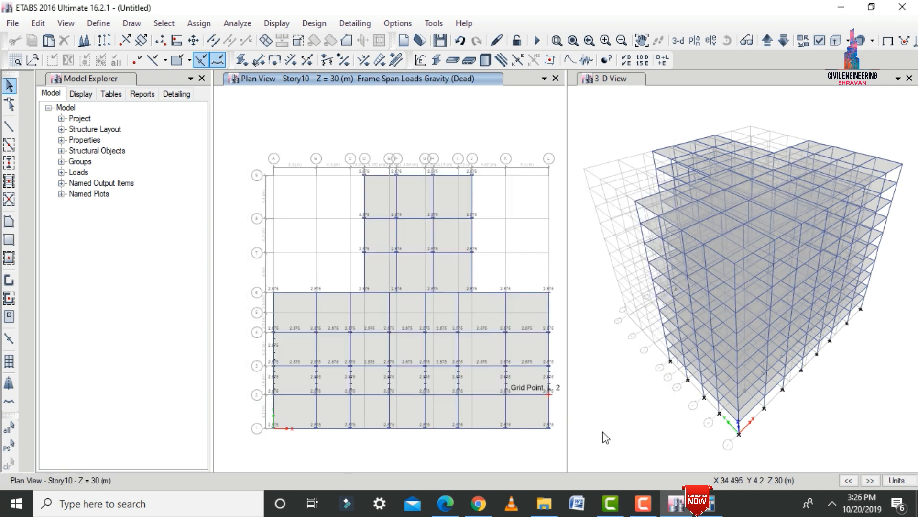
# - Switch to Calculator and compute the beam self-weight load as 0.23 × 0.35 × 25
pyautogui.click(707, 507)
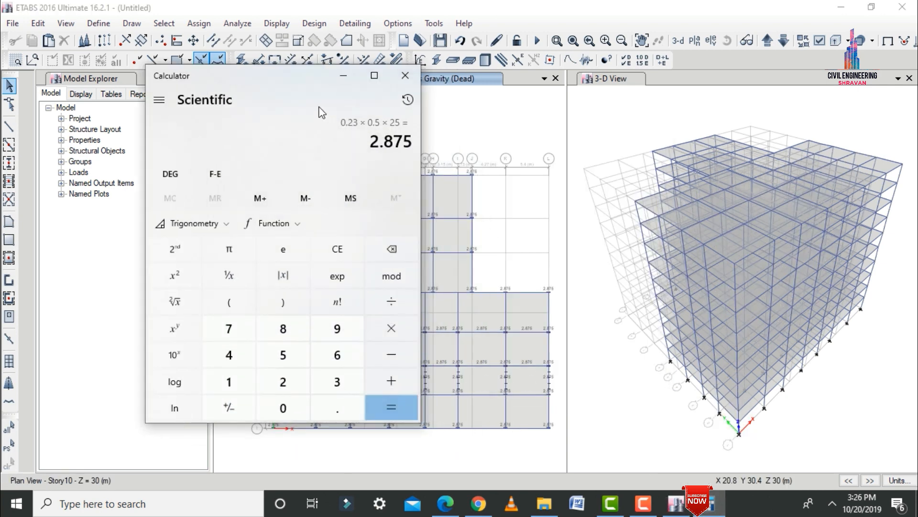
pyautogui.write('0.23')
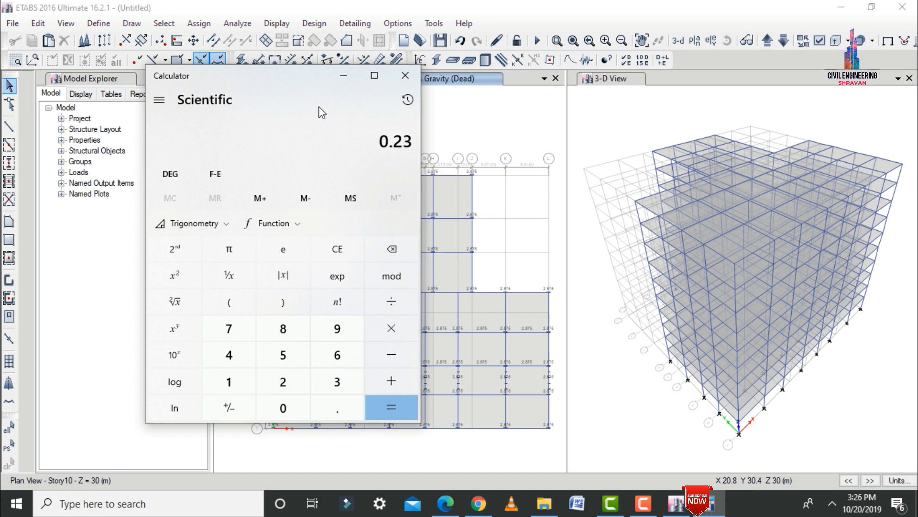
pyautogui.write('0.35*25')
pyautogui.press('Return')
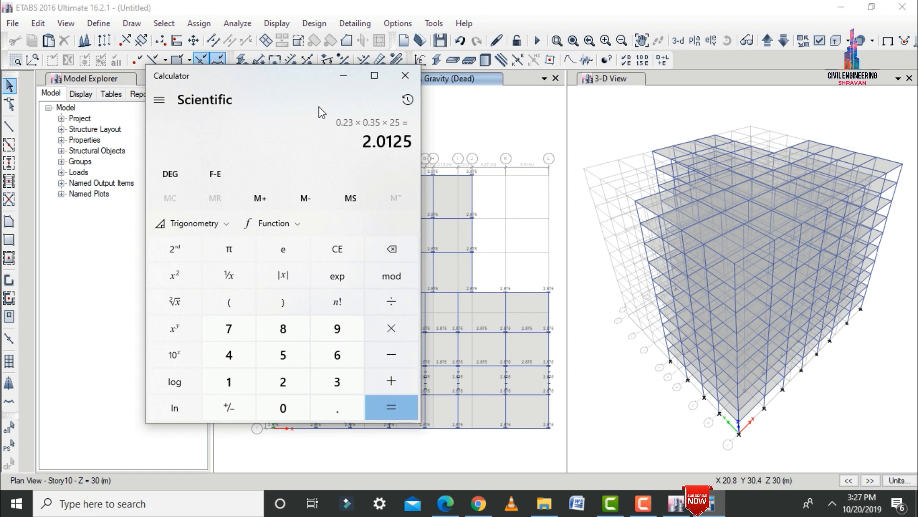
pyautogui.click(342, 77)
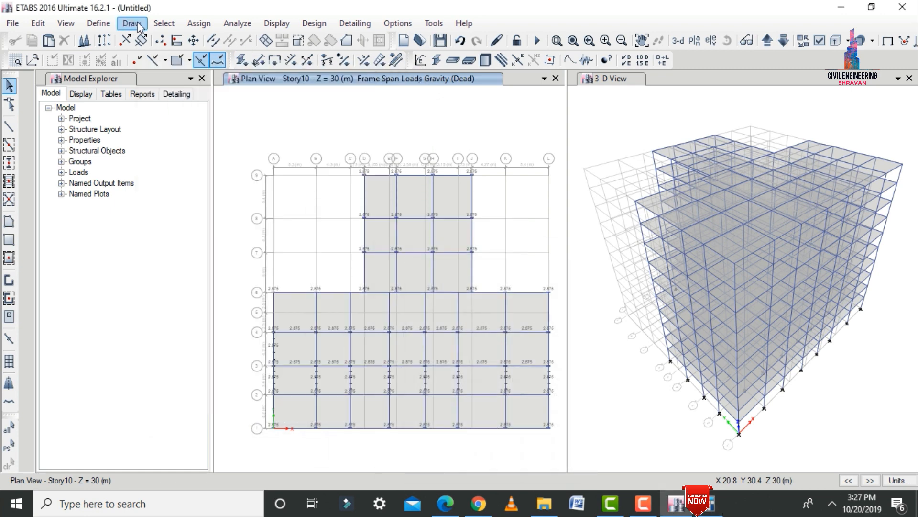
# - Select all beam frames with the section property B0.23X0.35
pyautogui.click(163, 23)
pyautogui.moveTo(197, 46)
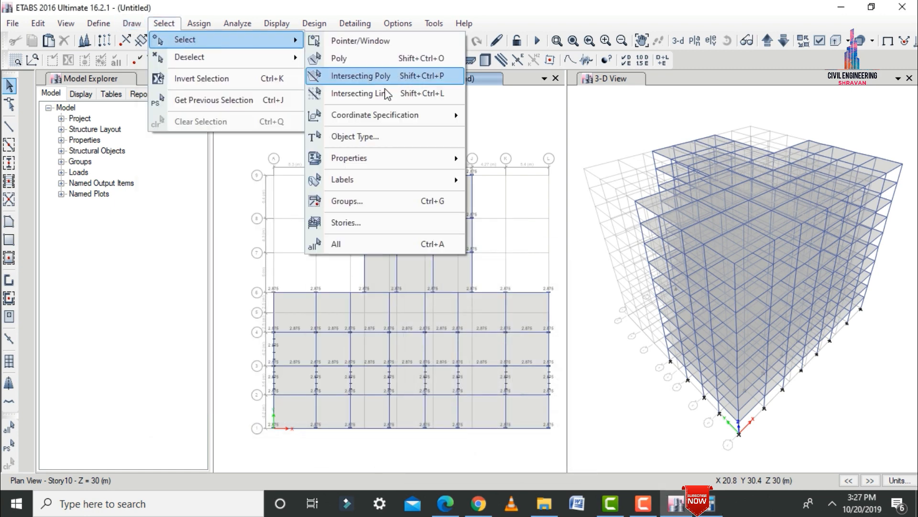
pyautogui.moveTo(367, 158)
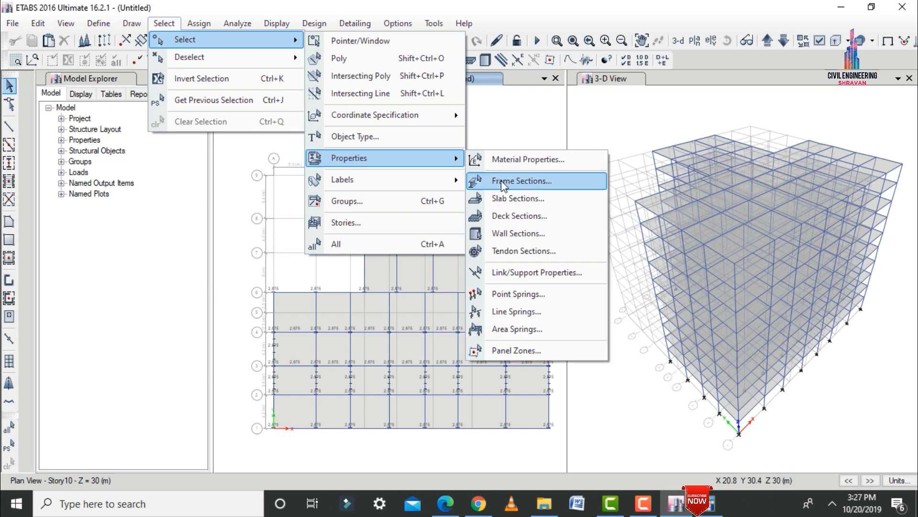
pyautogui.click(502, 184)
pyautogui.click(406, 190)
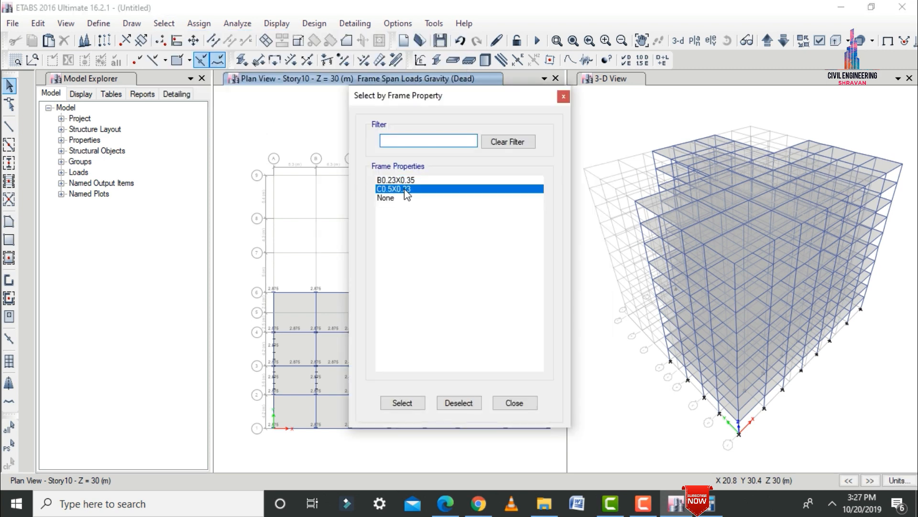
pyautogui.click(405, 181)
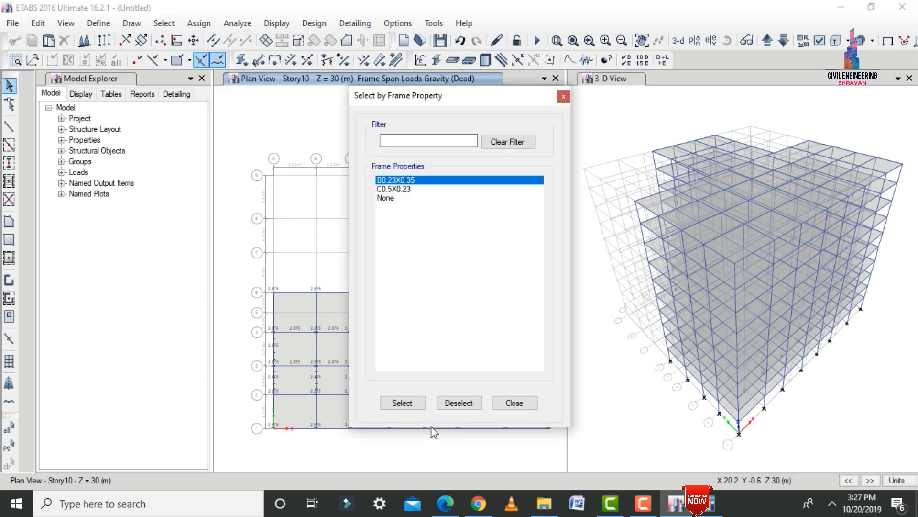
pyautogui.click(415, 402)
pyautogui.click(510, 402)
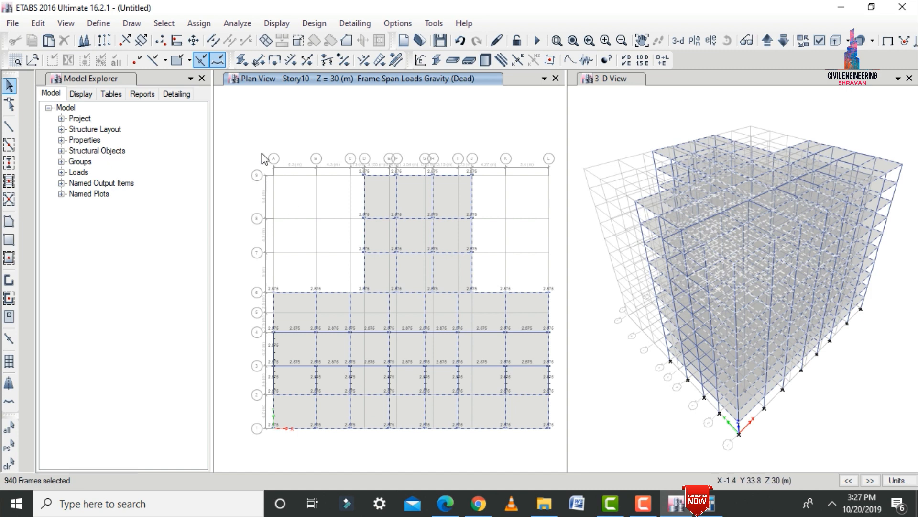
# - Assign a uniform distributed Dead load of 2.0125 kN/m in the gravity direction to the selected beams, adding to existing loads
pyautogui.click(192, 27)
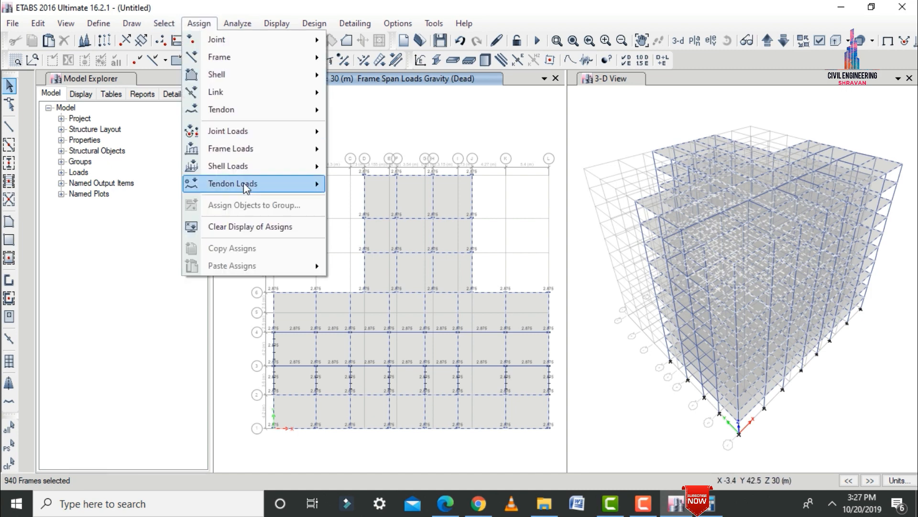
pyautogui.moveTo(238, 151)
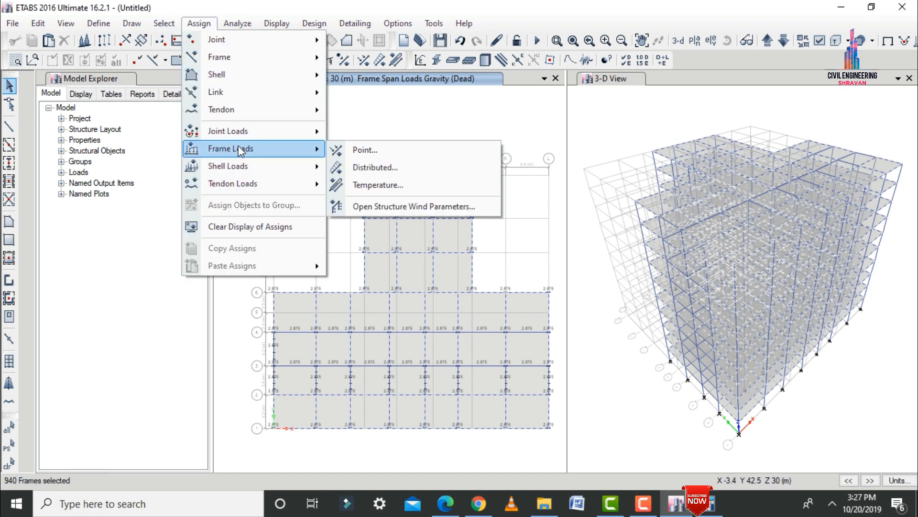
pyautogui.click(375, 167)
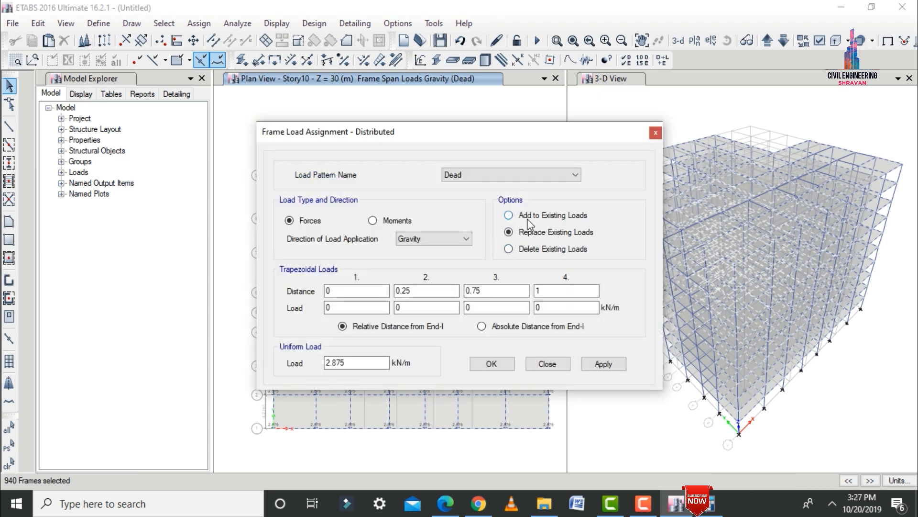
pyautogui.click(526, 216)
pyautogui.doubleClick(355, 362)
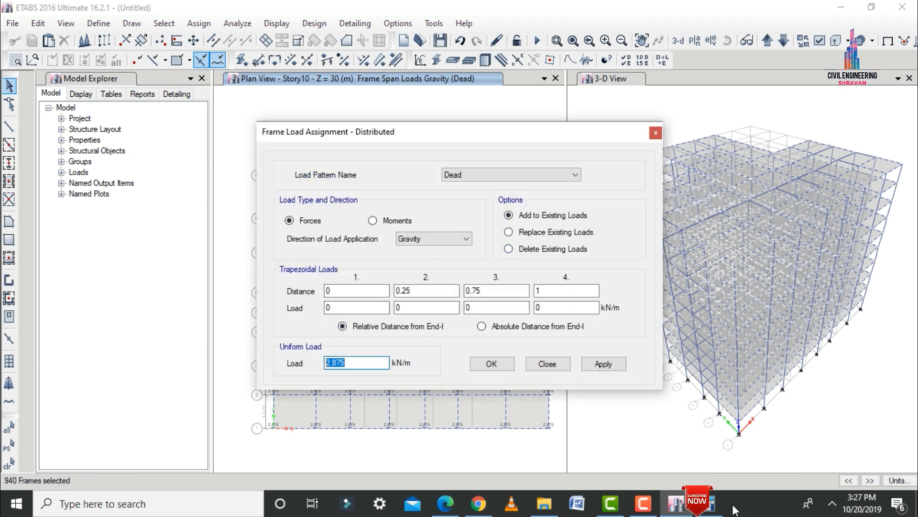
pyautogui.click(707, 510)
pyautogui.click(707, 510)
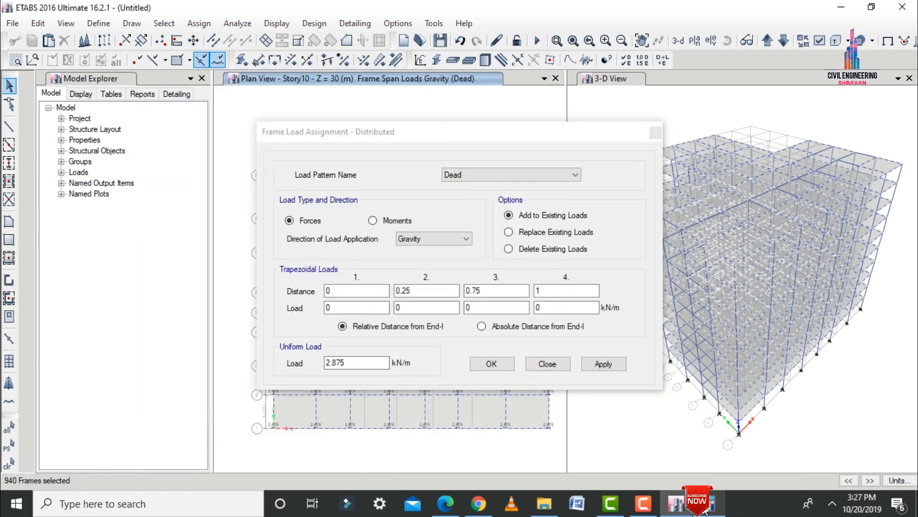
pyautogui.doubleClick(356, 363)
pyautogui.write('2')
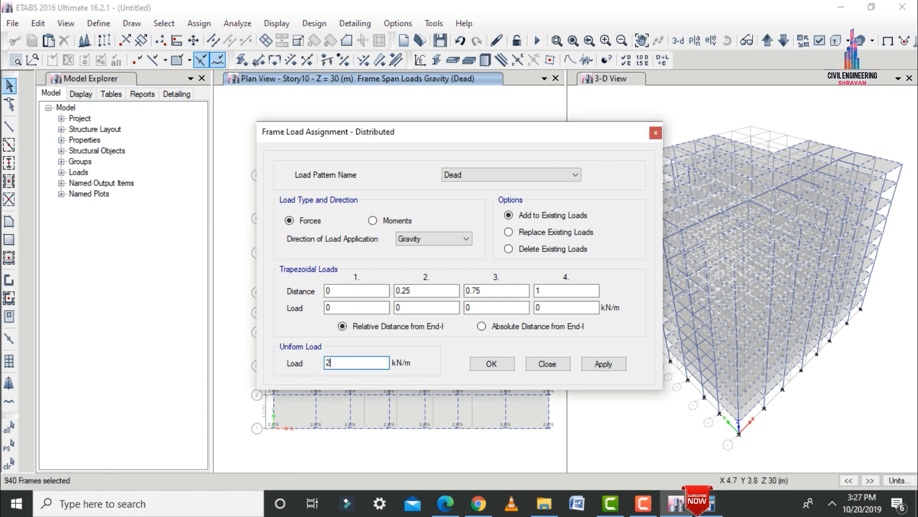
pyautogui.write('.0125')
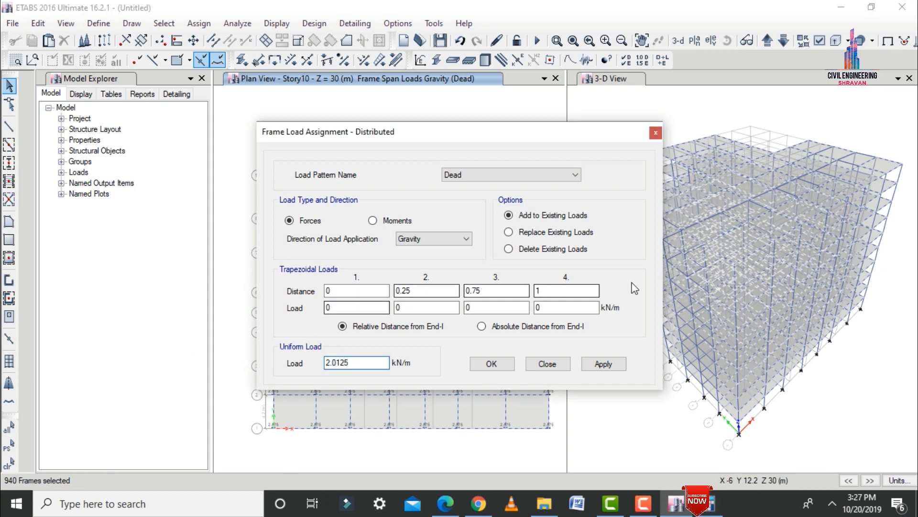
pyautogui.click(606, 364)
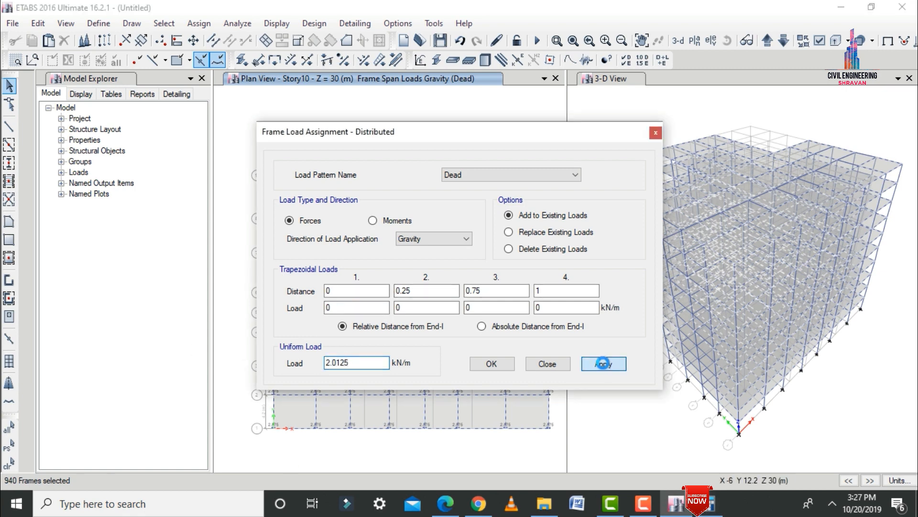
pyautogui.click(492, 364)
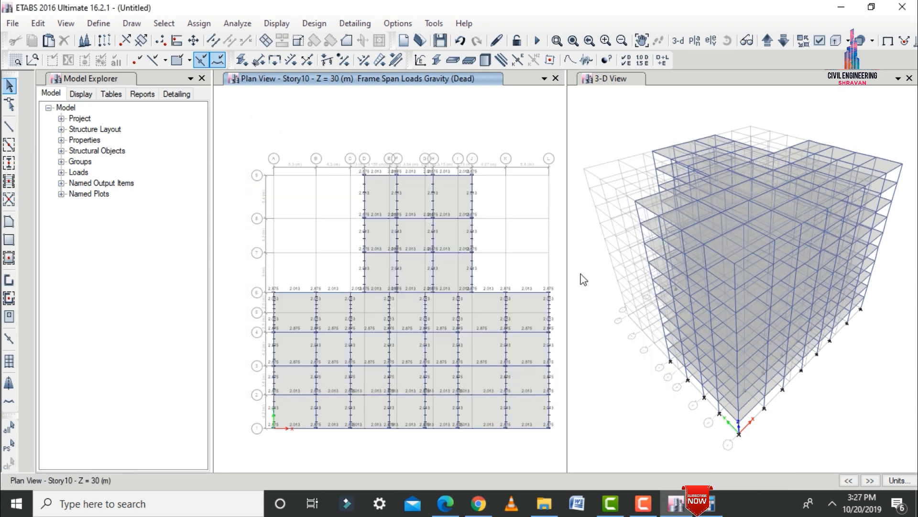
# - Select all slabs with the slab section property S150
pyautogui.click(164, 23)
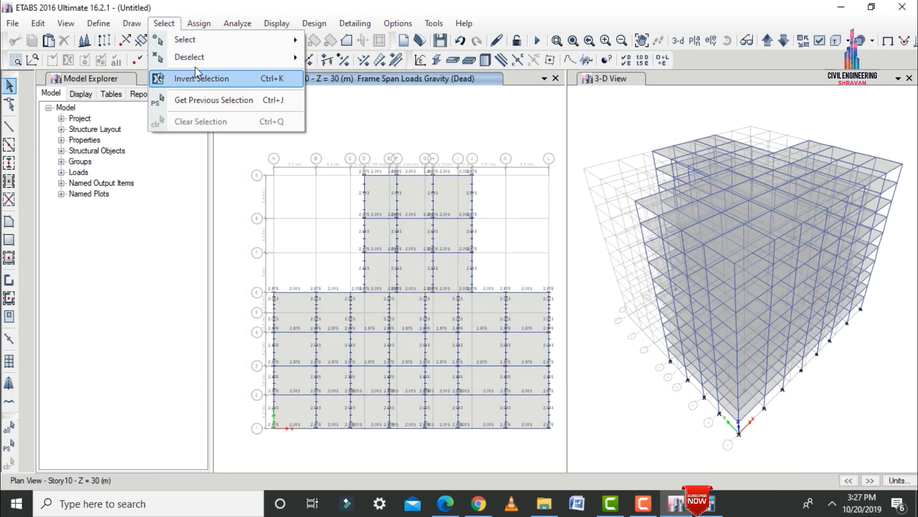
pyautogui.moveTo(191, 43)
pyautogui.moveTo(404, 159)
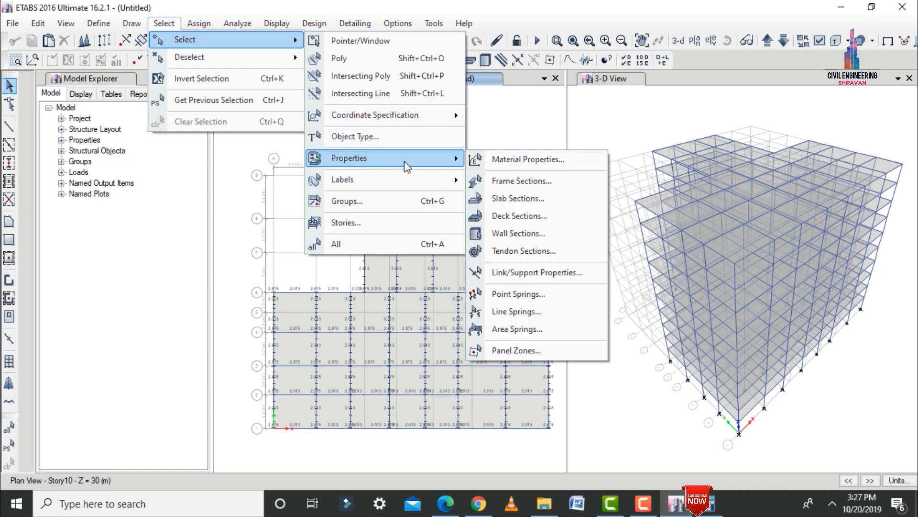
pyautogui.click(513, 197)
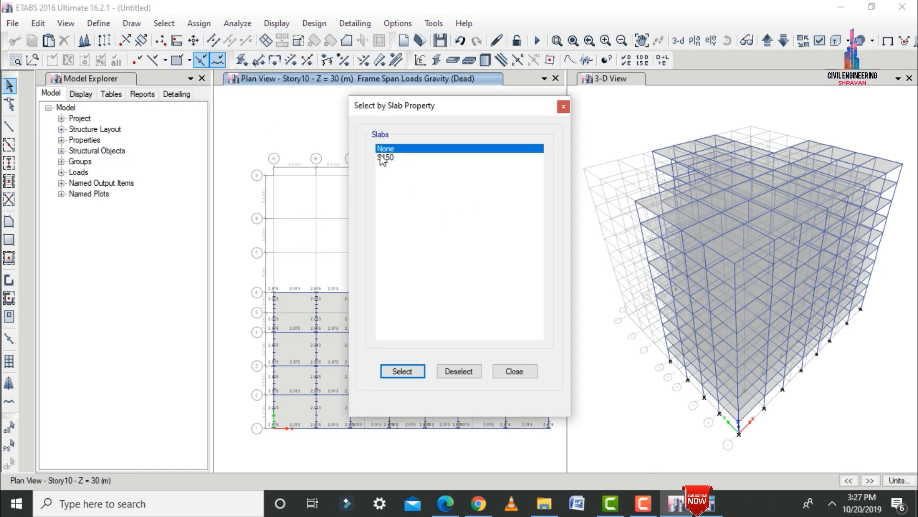
pyautogui.click(385, 158)
pyautogui.click(417, 376)
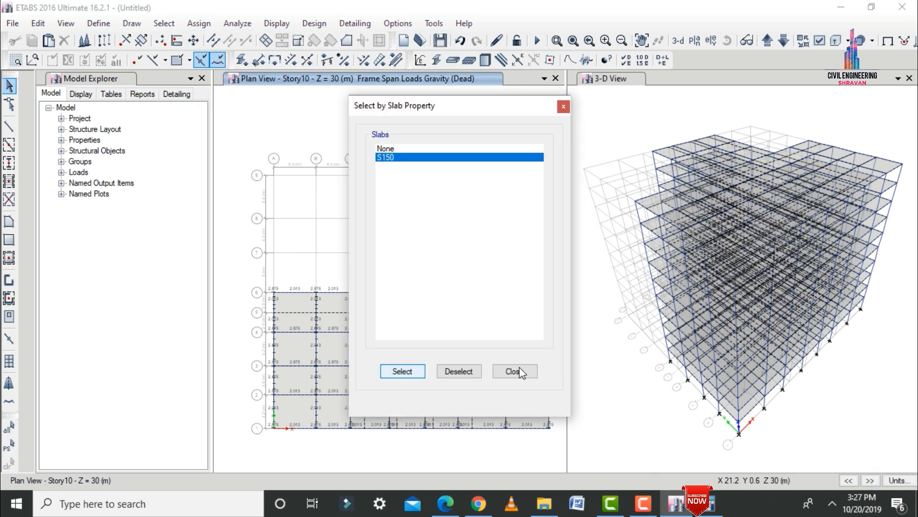
pyautogui.click(516, 371)
# - Open the uniform shell load assignment for the selected slabs and set it to add to existing loads
pyautogui.click(238, 24)
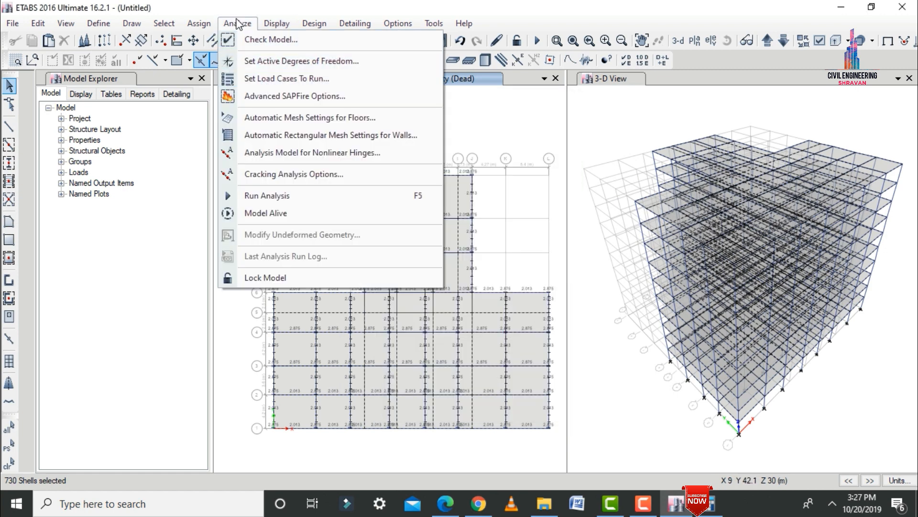
pyautogui.moveTo(199, 23)
pyautogui.moveTo(239, 166)
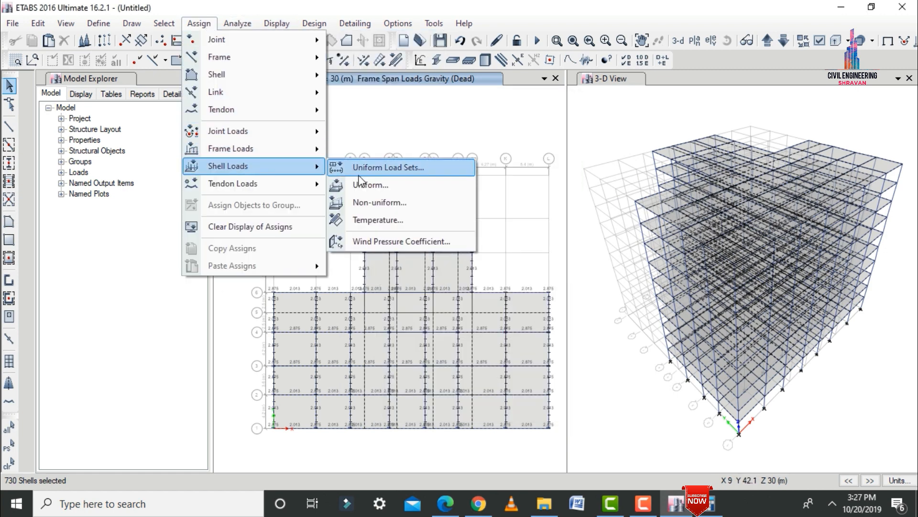
pyautogui.click(360, 183)
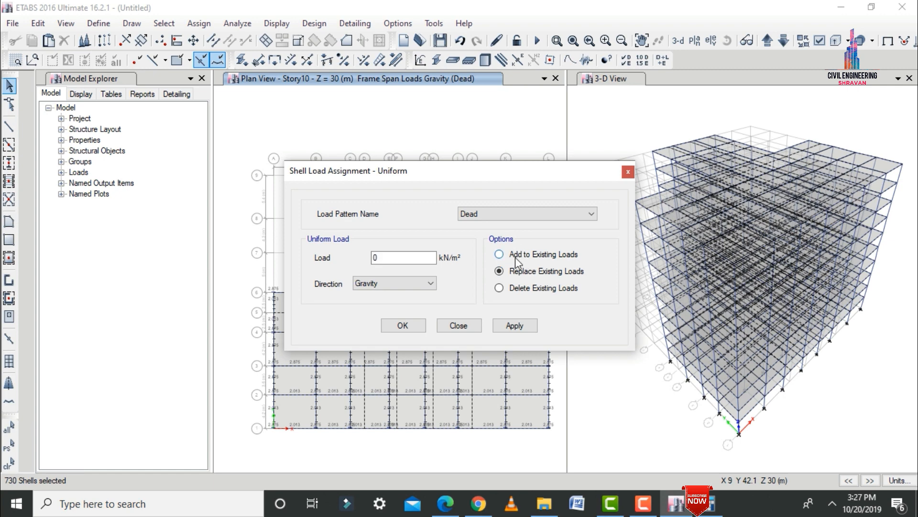
pyautogui.click(515, 257)
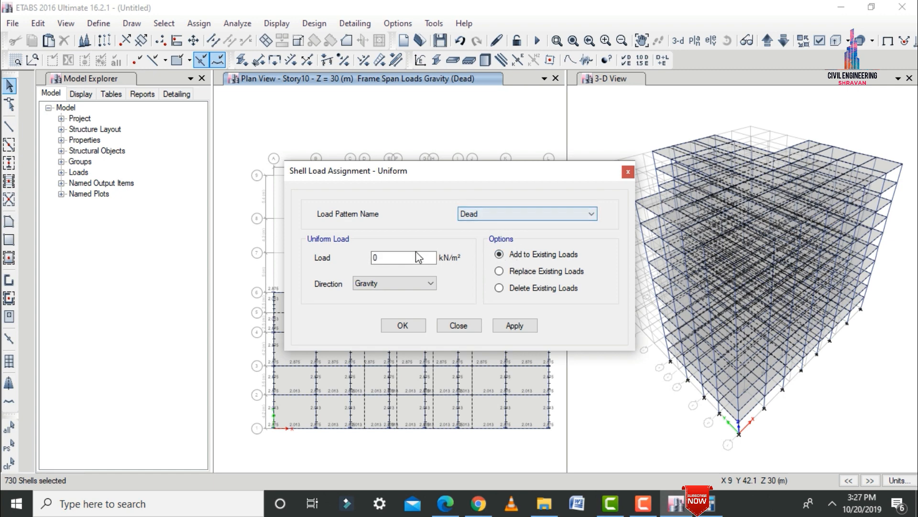
# - Switch to Calculator, compute the slab self-weight load as 0.15 × 25, and minimize it
pyautogui.click(711, 506)
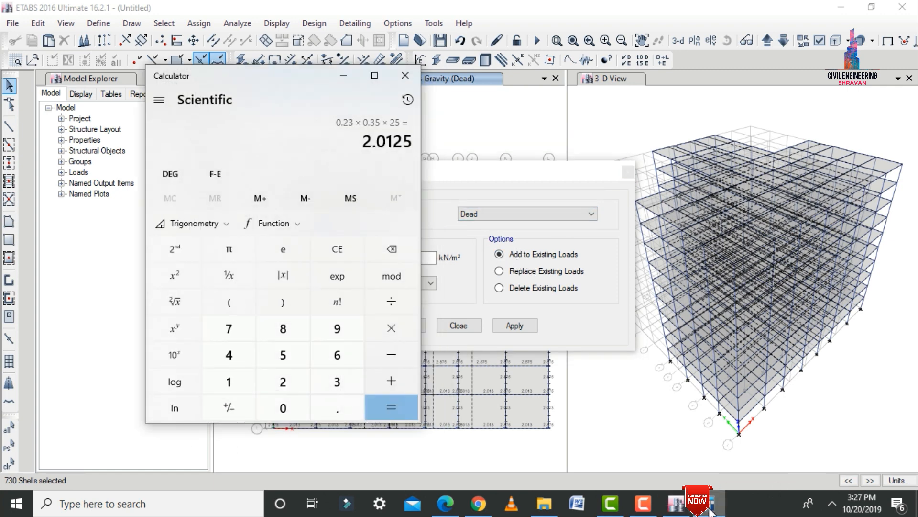
pyautogui.write('0.15*')
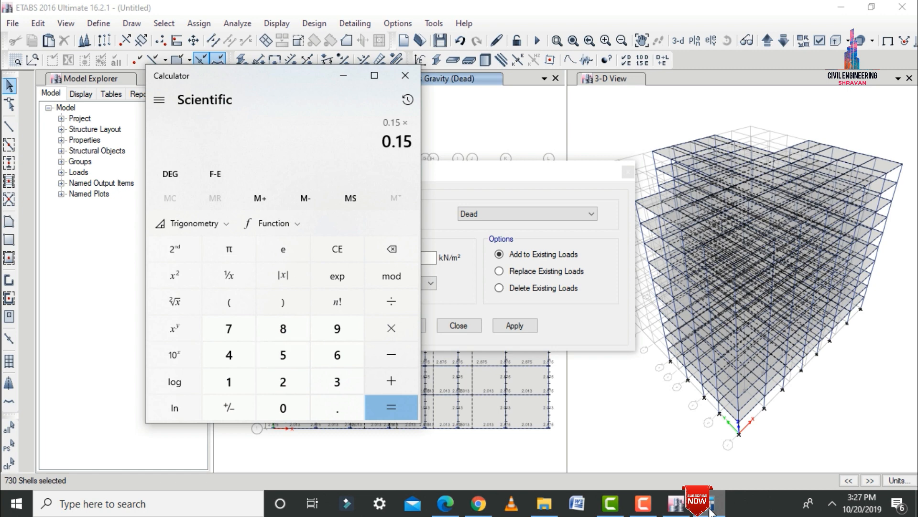
pyautogui.write('25')
pyautogui.press('Return')
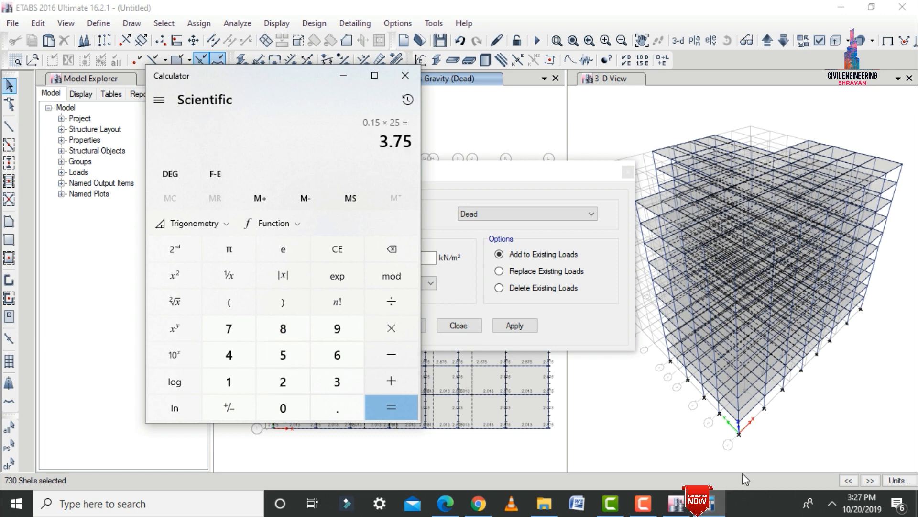
pyautogui.click(343, 78)
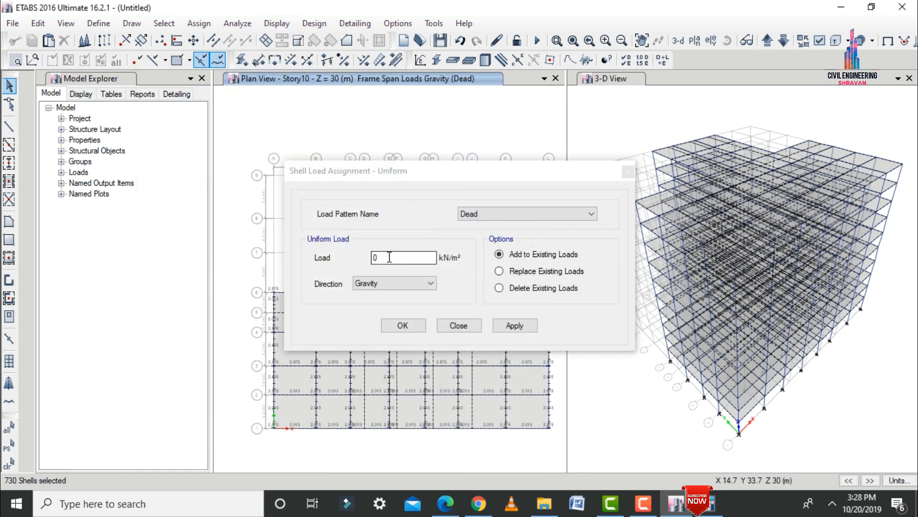
# - Assign a uniform Dead load of 3.75 kN/m² in the gravity direction to the selected slabs
pyautogui.click(335, 261)
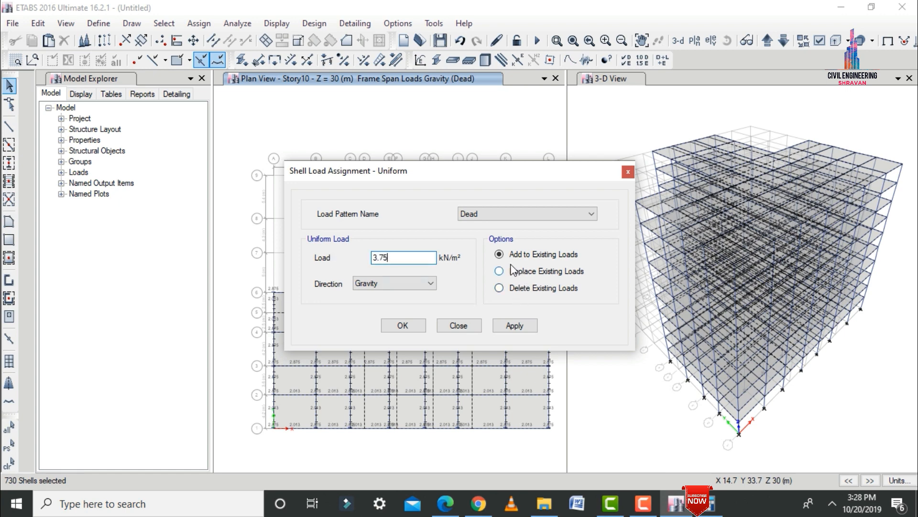
pyautogui.click(517, 327)
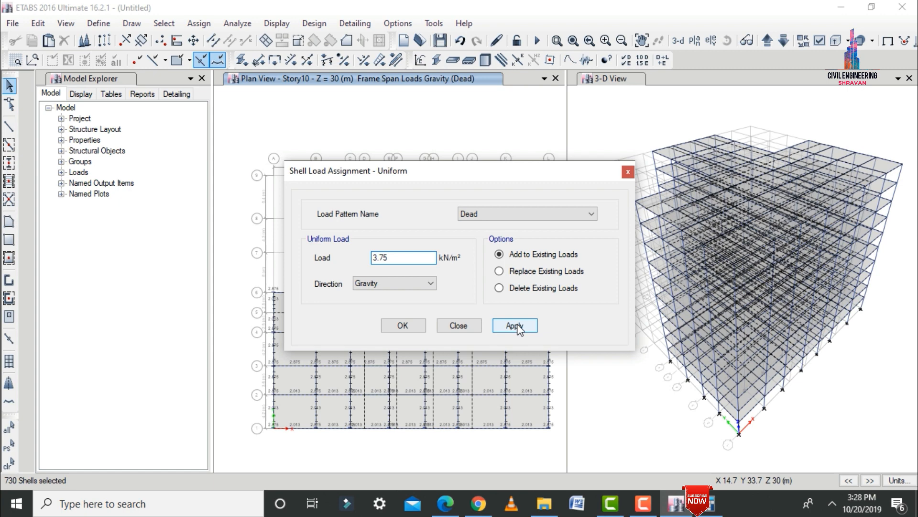
pyautogui.click(414, 323)
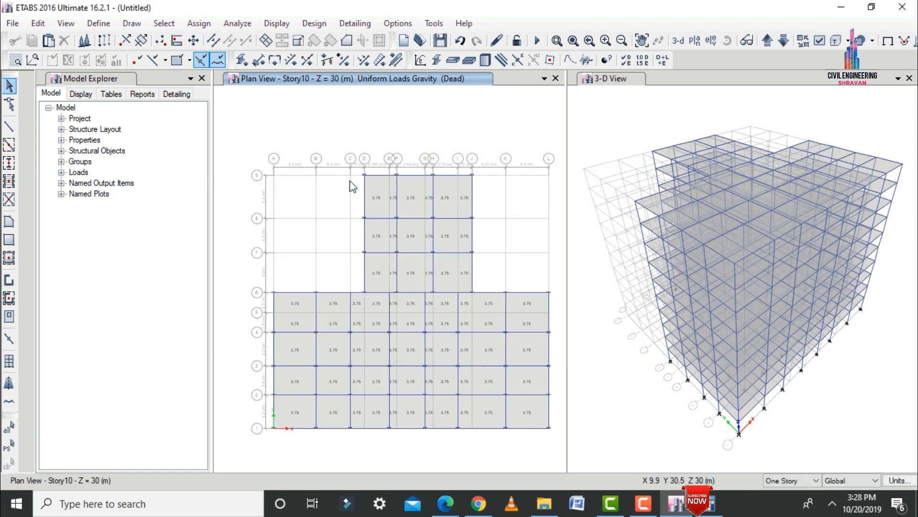
# - Reselect the previously selected slabs and assign them a uniform Live load of 3 kN/m² in the gravity direction, adding to existing loads
pyautogui.click(8, 453)
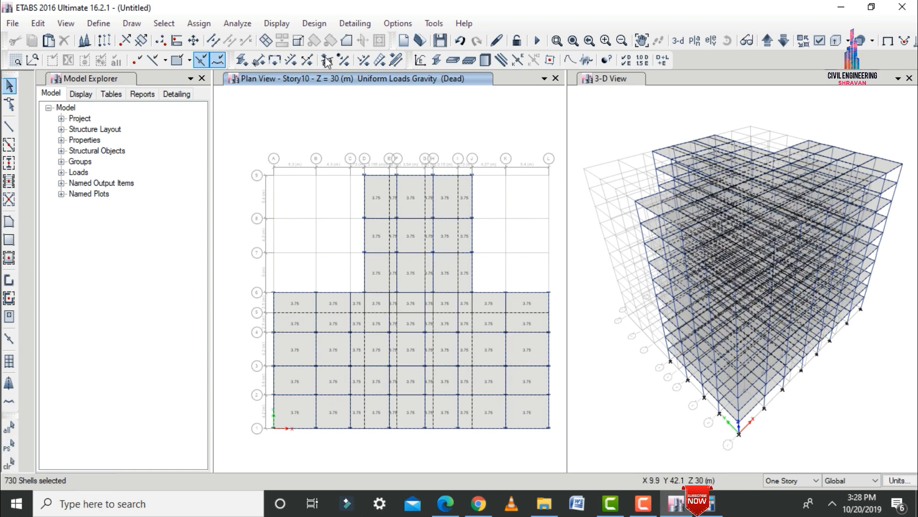
pyautogui.click(198, 23)
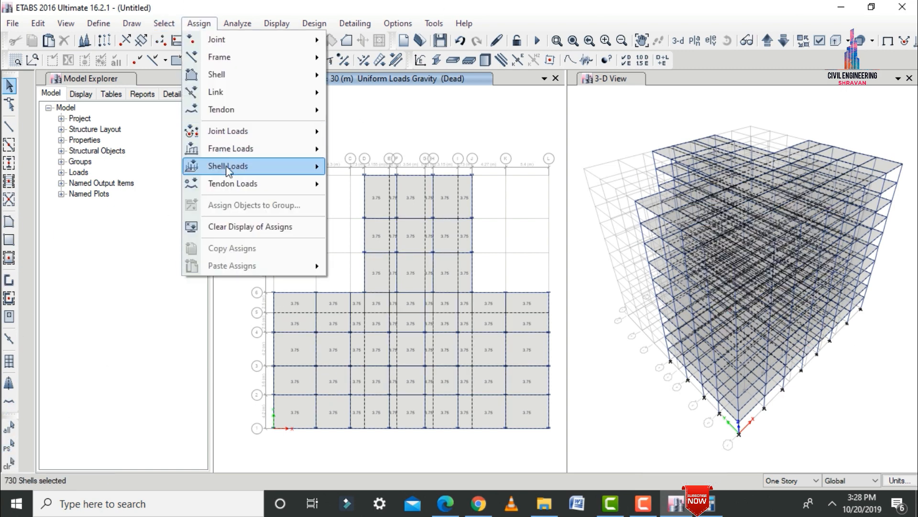
pyautogui.moveTo(228, 167)
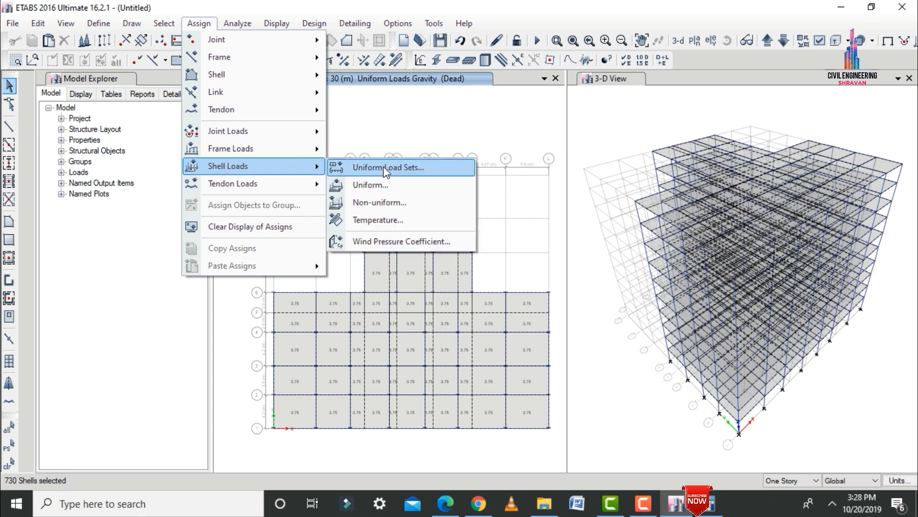
pyautogui.click(388, 182)
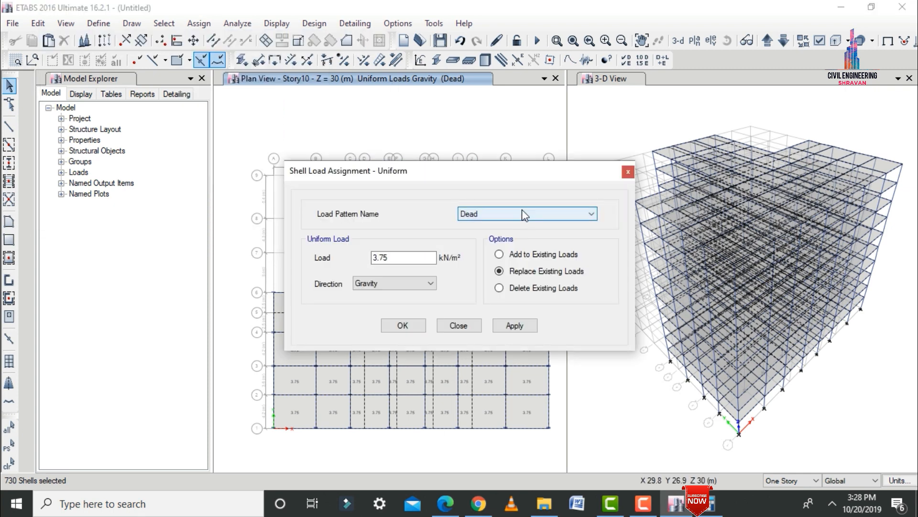
pyautogui.click(524, 214)
pyautogui.click(507, 231)
pyautogui.press('Tab')
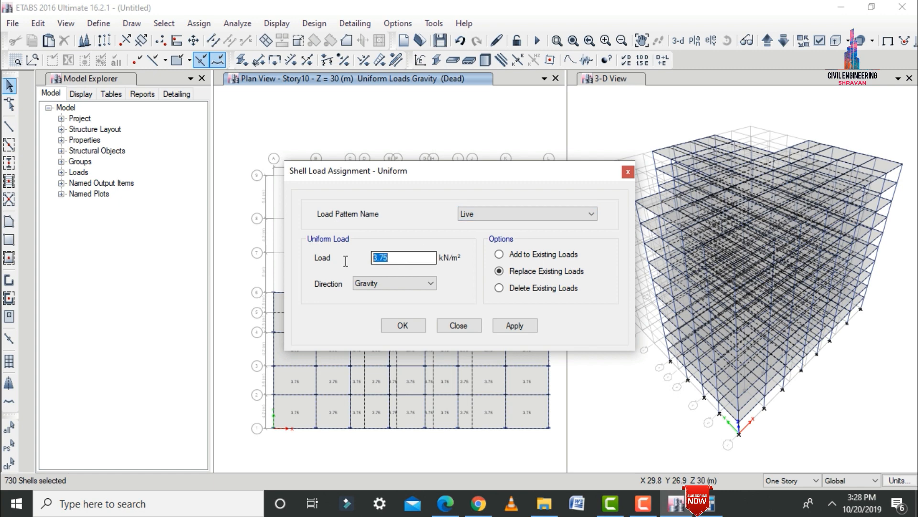
pyautogui.click(499, 254)
pyautogui.click(514, 327)
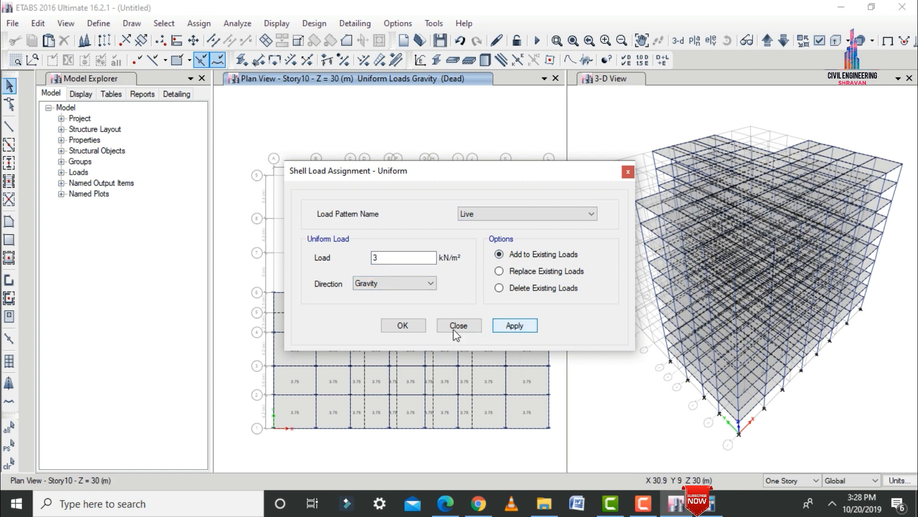
pyautogui.click(403, 326)
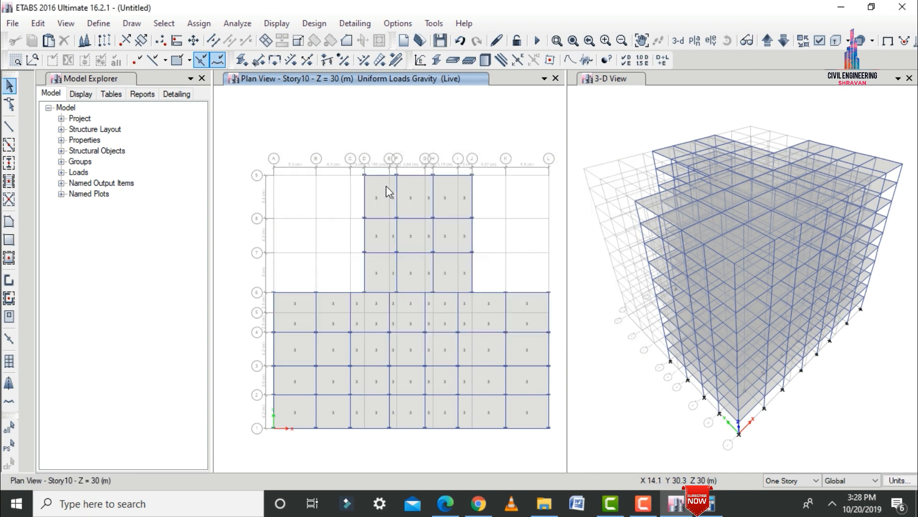
# - Select the whole model and open the uniform shell load assignment
pyautogui.hotkey('ctrl', 'shift', 'a')
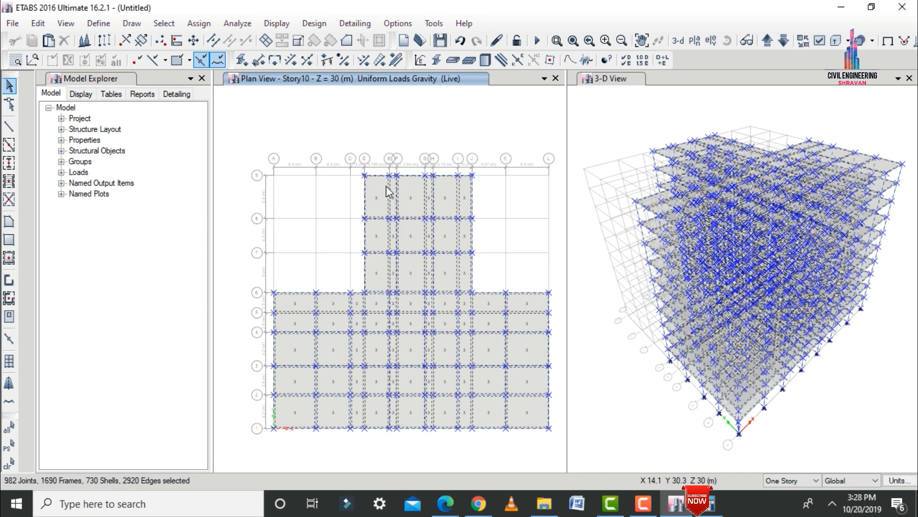
pyautogui.click(237, 23)
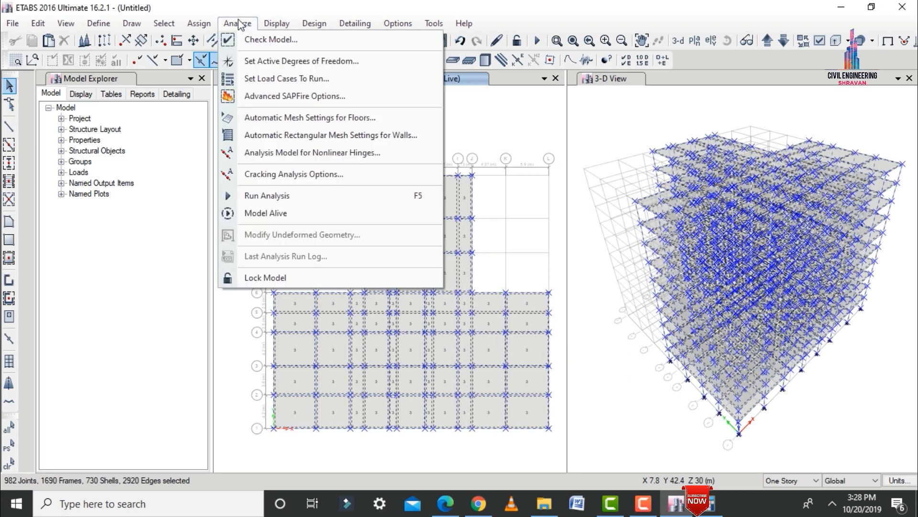
pyautogui.click(199, 24)
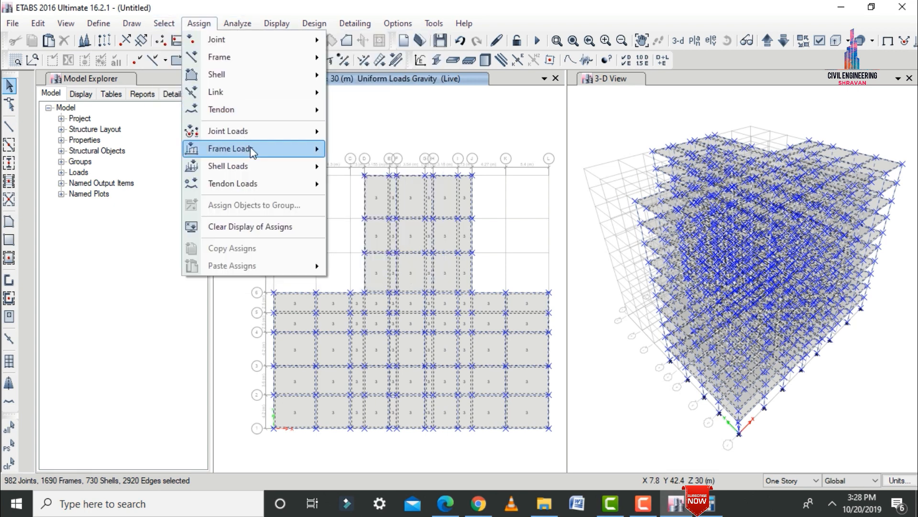
pyautogui.moveTo(244, 175)
pyautogui.click(357, 184)
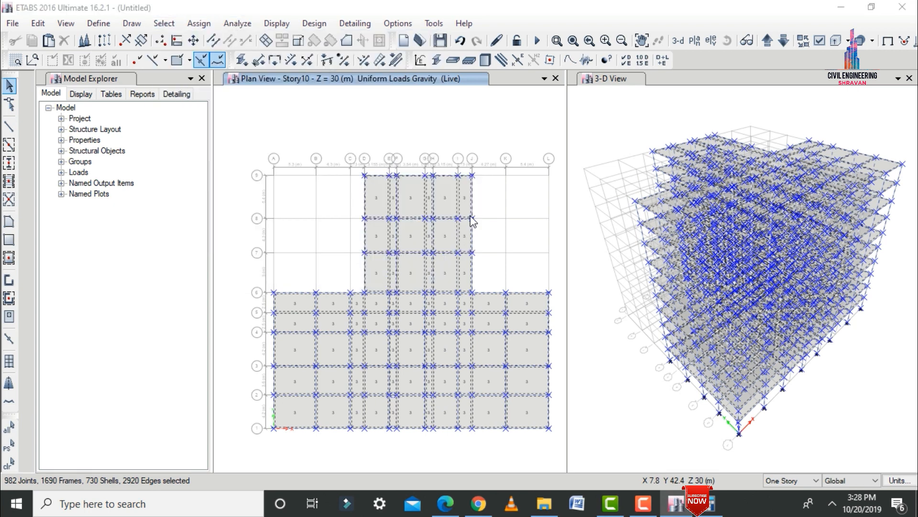
# - Assign a uniform EQ X load of 1.5 kN/m² in the Global-X direction to the selected slabs, adding to existing loads
pyautogui.click(500, 213)
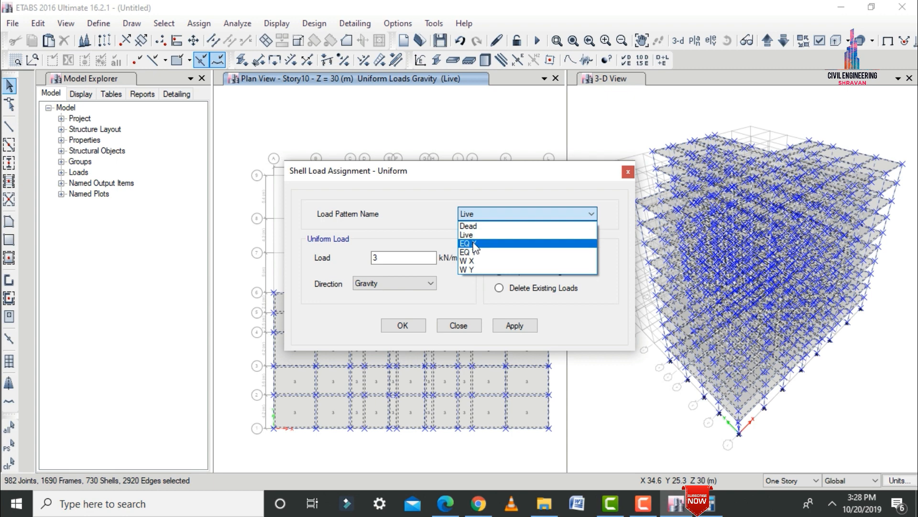
pyautogui.click(498, 255)
pyautogui.click(502, 256)
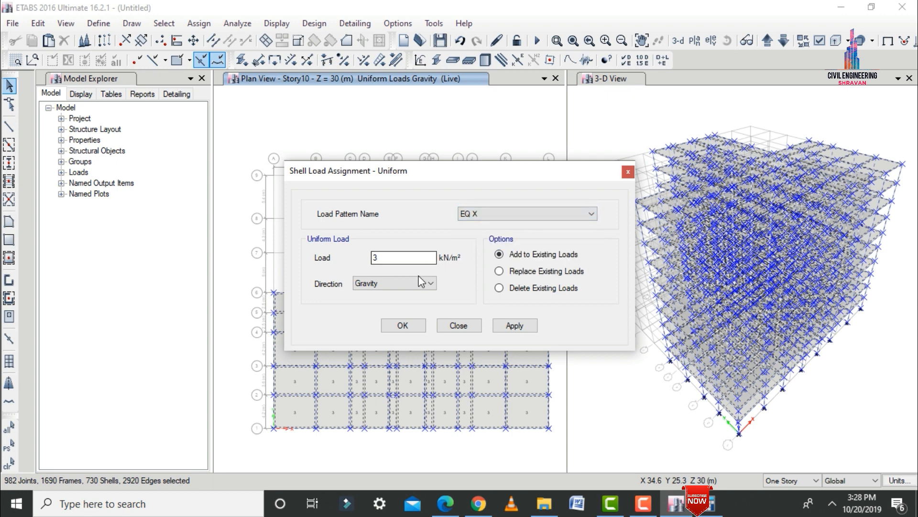
pyautogui.click(414, 283)
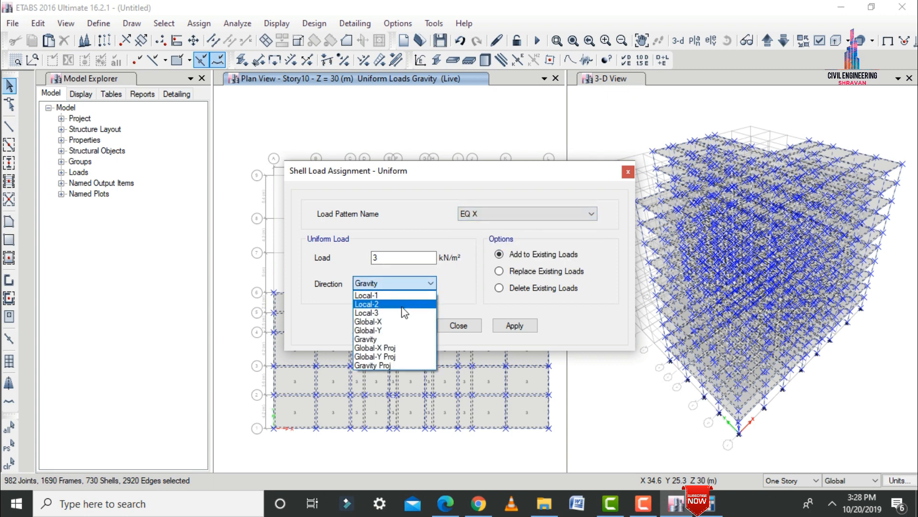
pyautogui.click(396, 330)
pyautogui.doubleClick(378, 258)
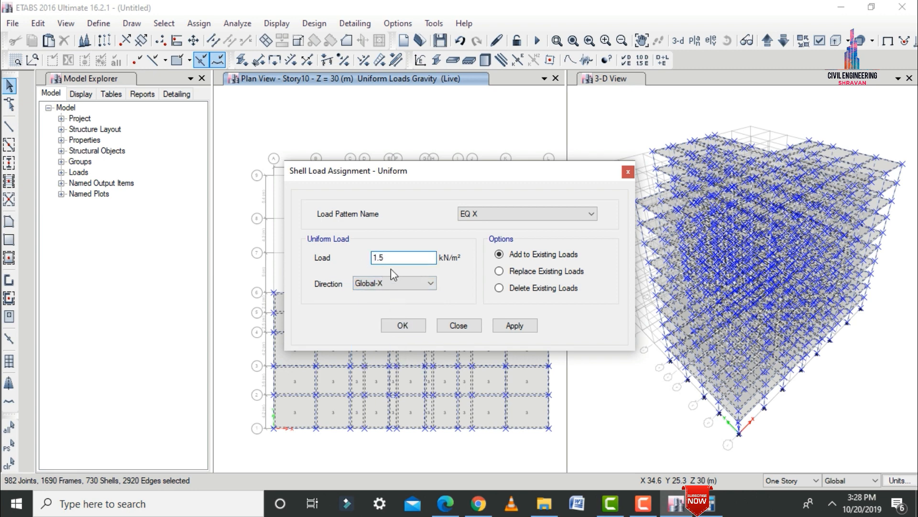
pyautogui.click(512, 326)
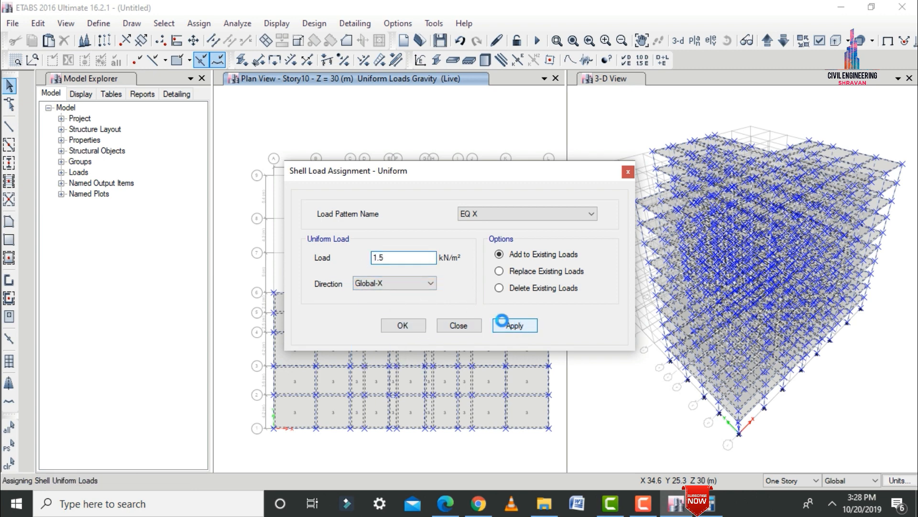
pyautogui.click(410, 328)
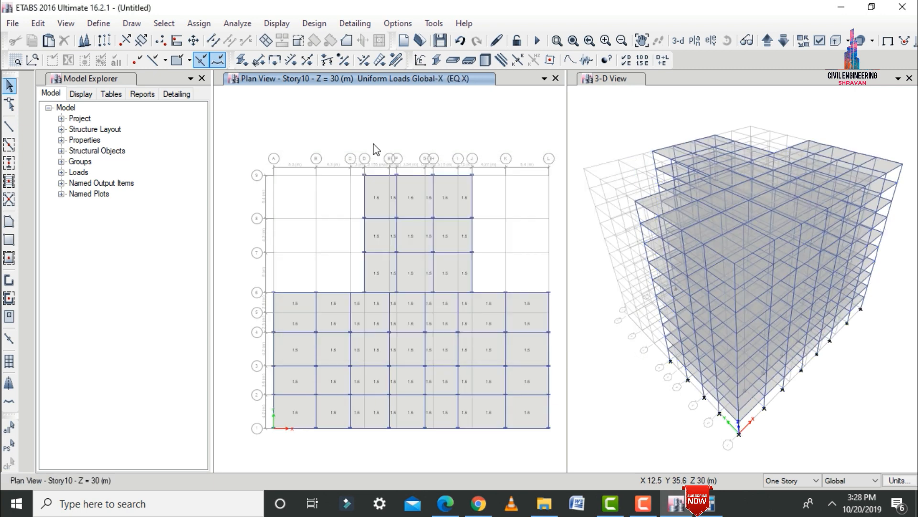
# - Select the whole model and assign its slabs a uniform EQ Y load of 1.5 kN/m² in the Global-Y direction, adding to existing loads
pyautogui.hotkey('ctrl', 'a')
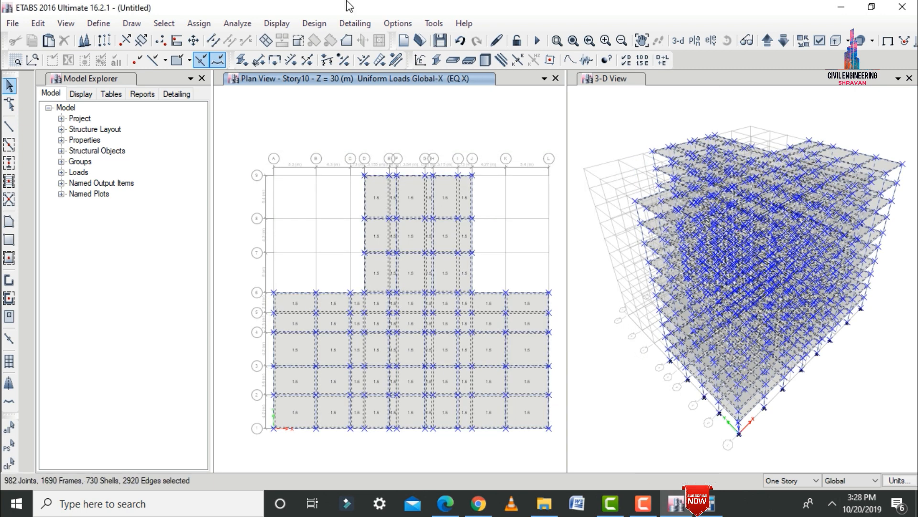
pyautogui.click(199, 23)
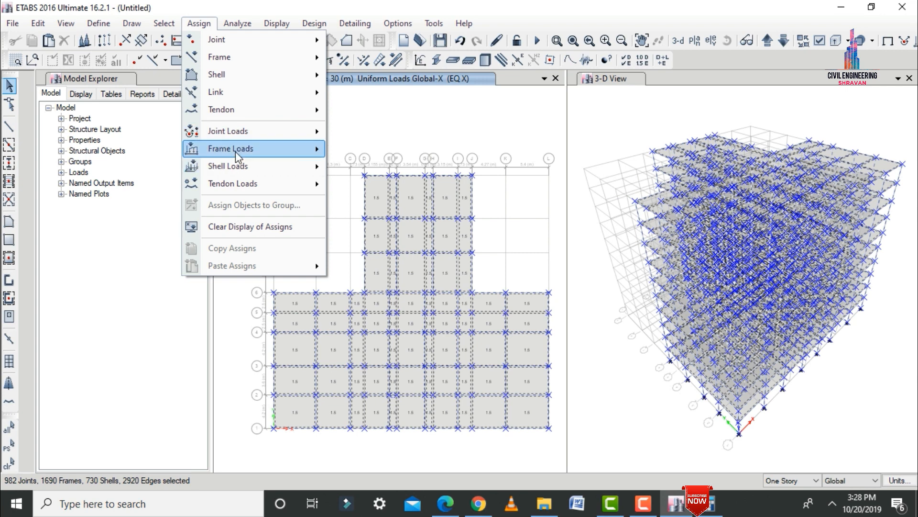
pyautogui.moveTo(260, 165)
pyautogui.click(349, 182)
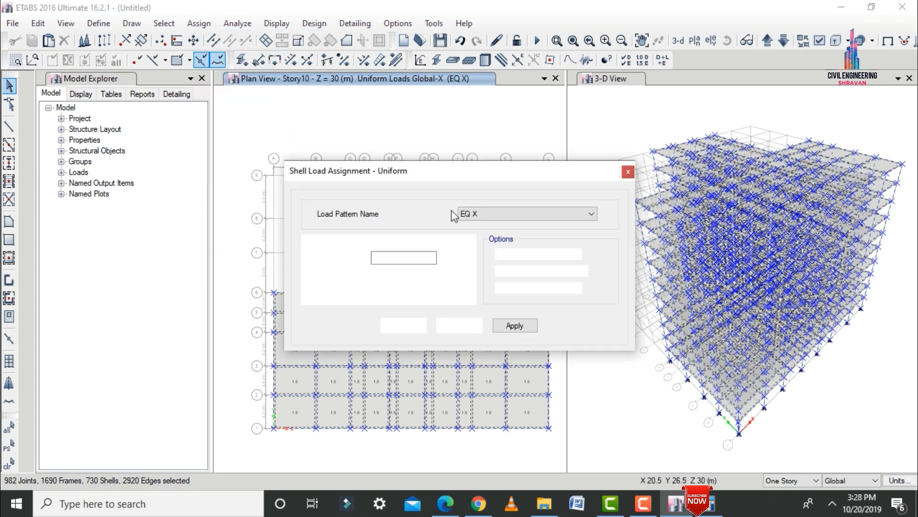
pyautogui.click(519, 220)
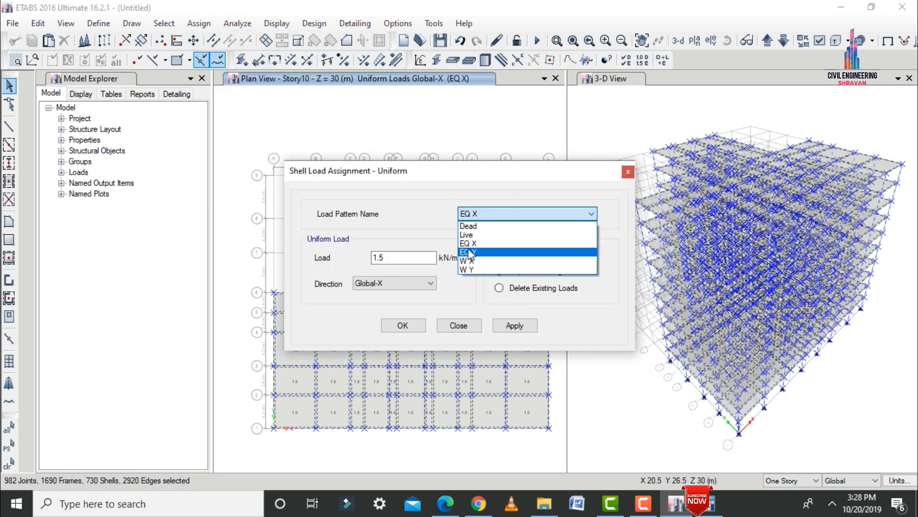
pyautogui.click(526, 249)
pyautogui.click(404, 283)
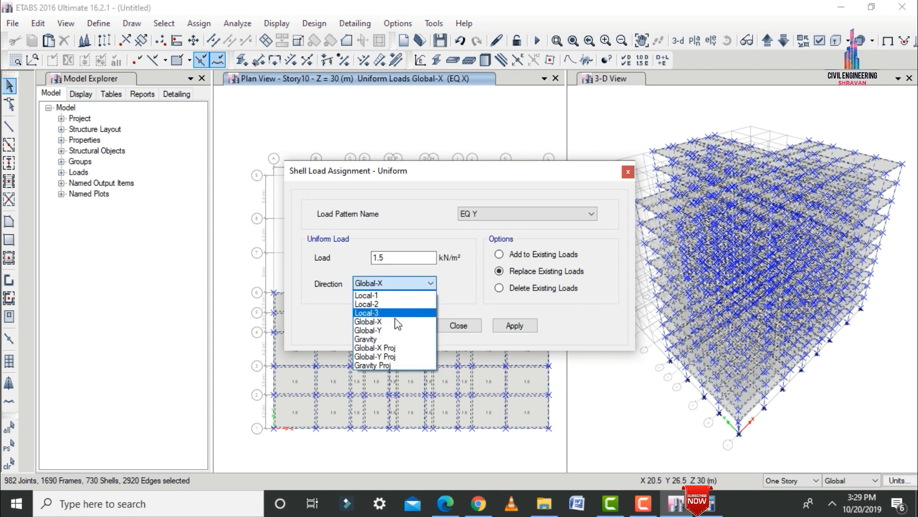
pyautogui.click(421, 334)
pyautogui.click(526, 257)
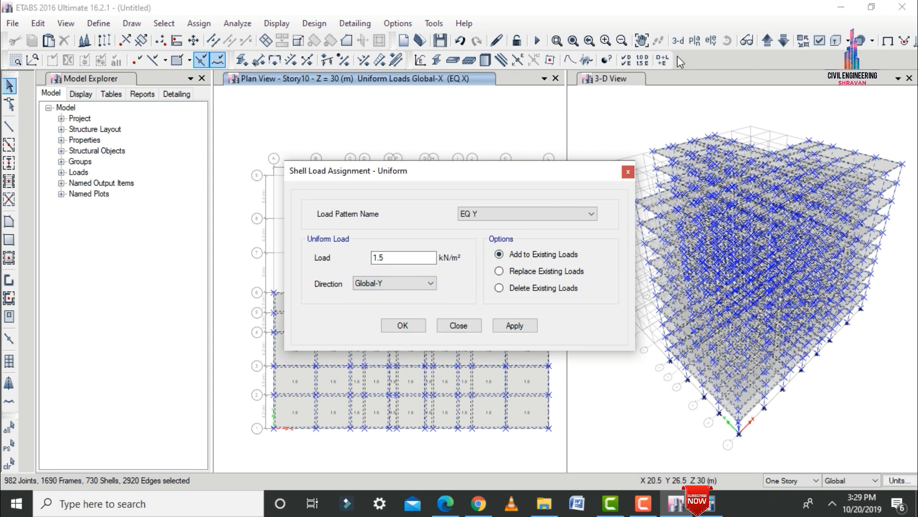
pyautogui.click(517, 327)
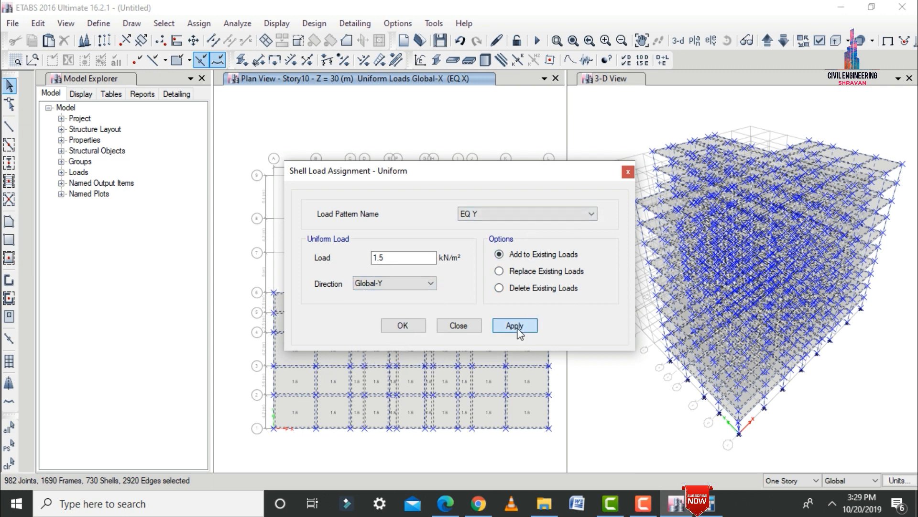
pyautogui.click(412, 327)
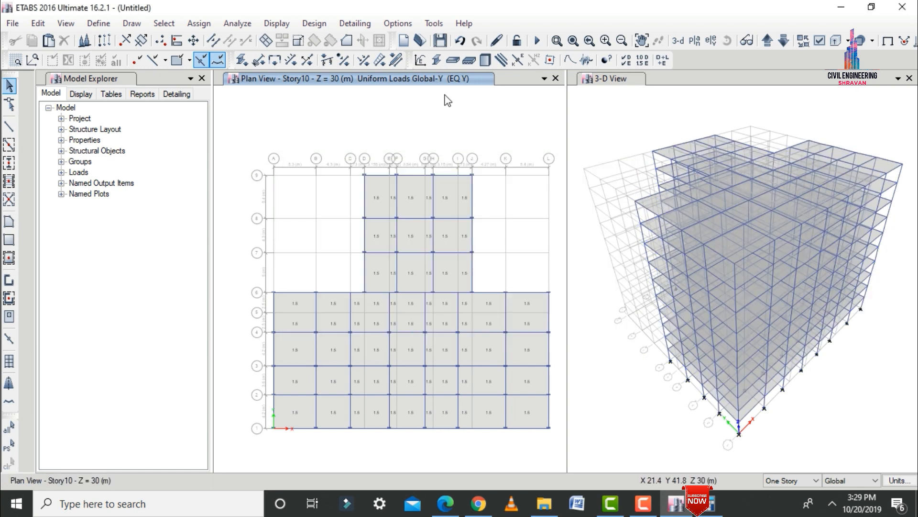
# - Select the whole model and assign its shells a windward wind pressure coefficient of 0.86 for W X, replacing existing loads
pyautogui.hotkey('ctrl', 'a')
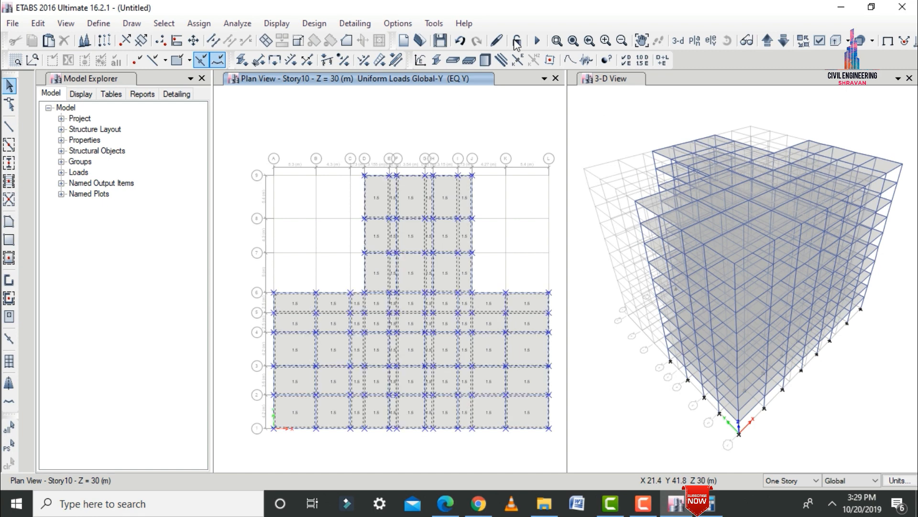
pyautogui.click(198, 23)
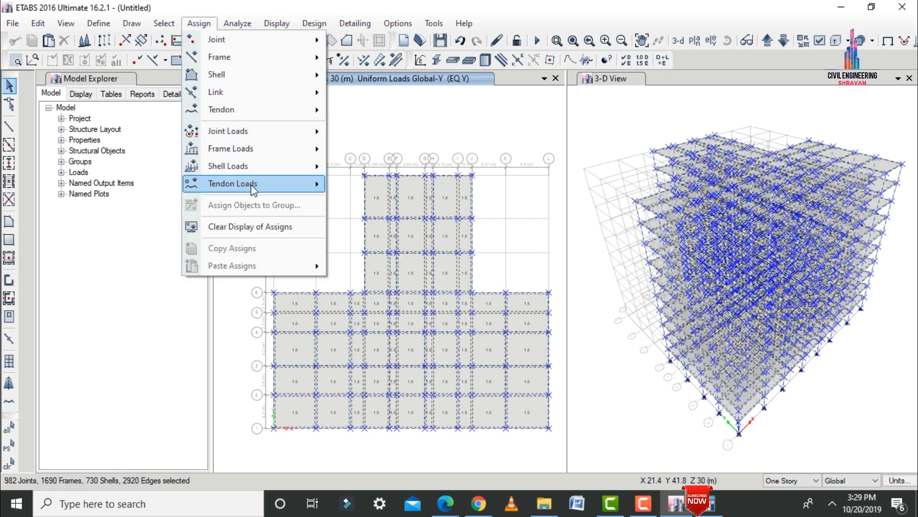
pyautogui.moveTo(249, 170)
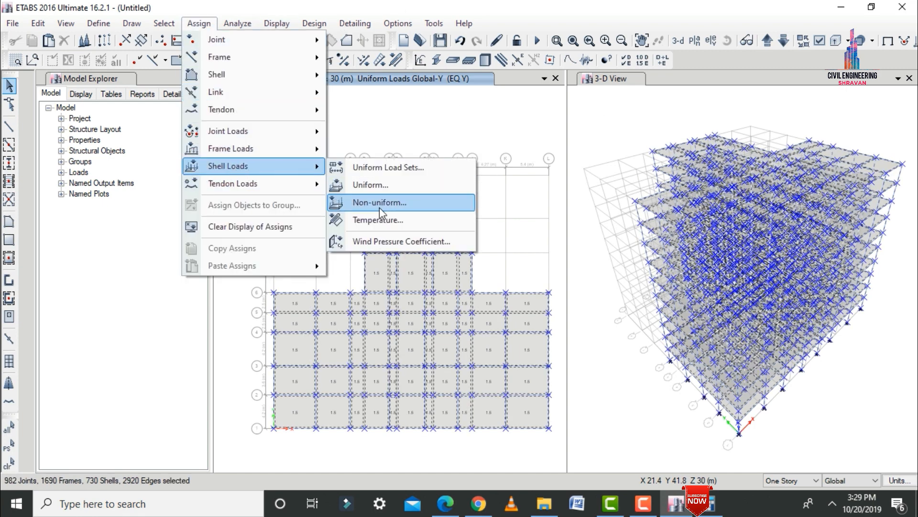
pyautogui.click(385, 241)
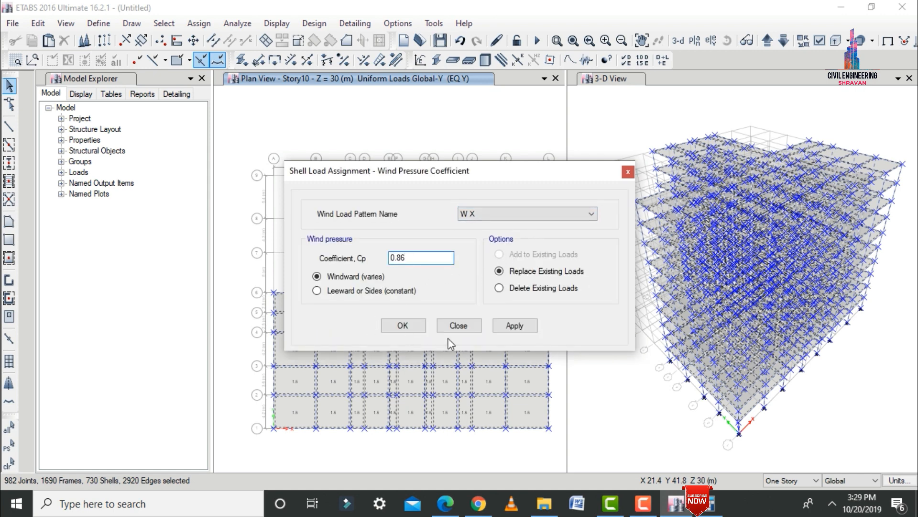
pyautogui.click(513, 326)
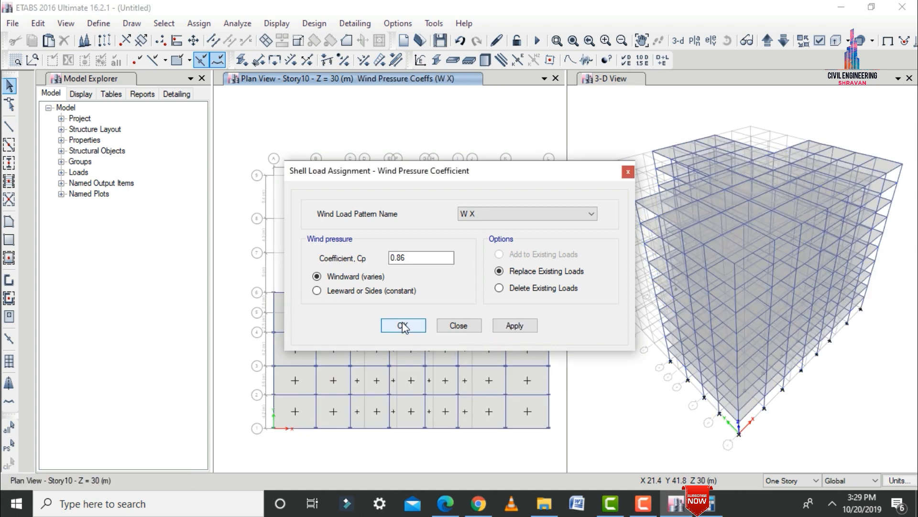
pyautogui.click(403, 326)
# - Select the whole model and assign its shells a windward wind pressure coefficient of 0.86 for W Y, replacing existing loads
pyautogui.hotkey('ctrl', 'a')
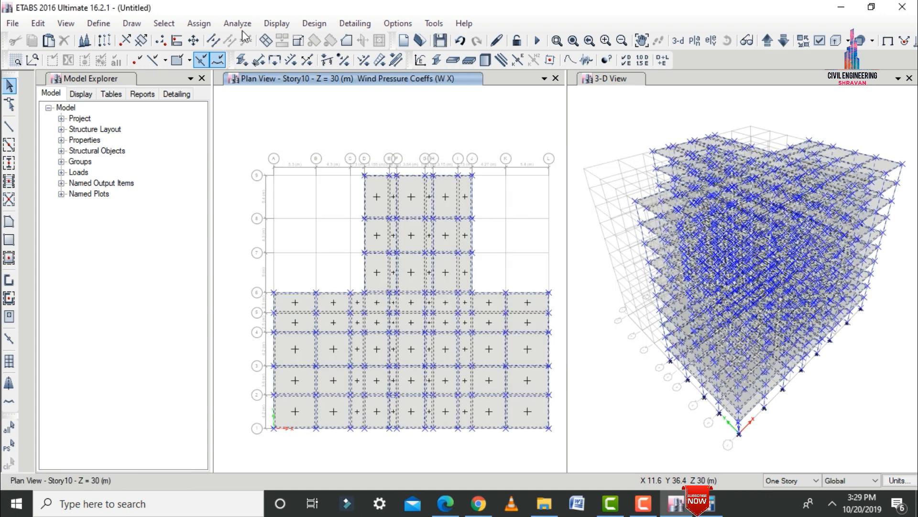
pyautogui.click(199, 23)
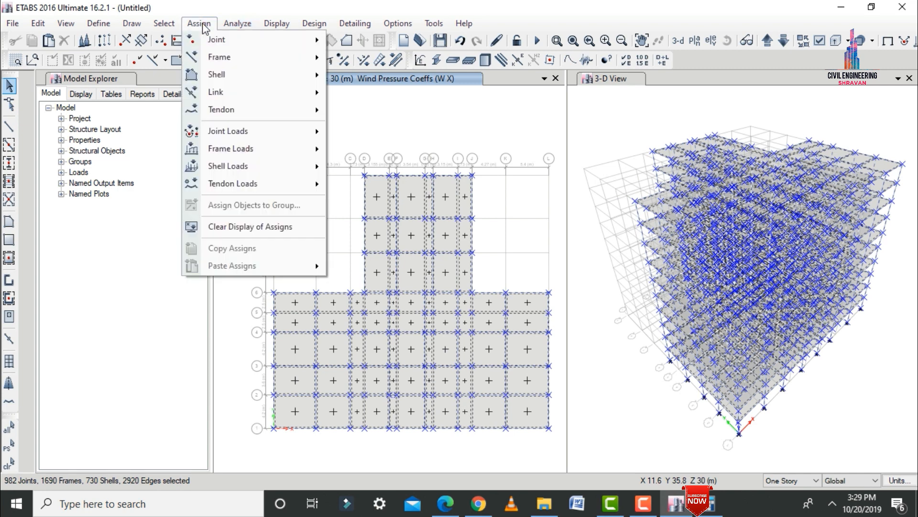
pyautogui.moveTo(217, 172)
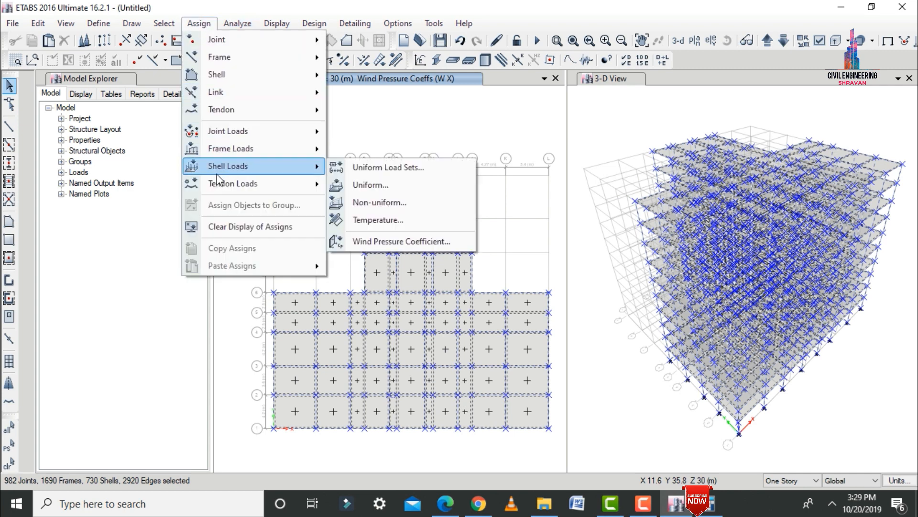
pyautogui.click(383, 240)
pyautogui.click(488, 214)
pyautogui.click(586, 231)
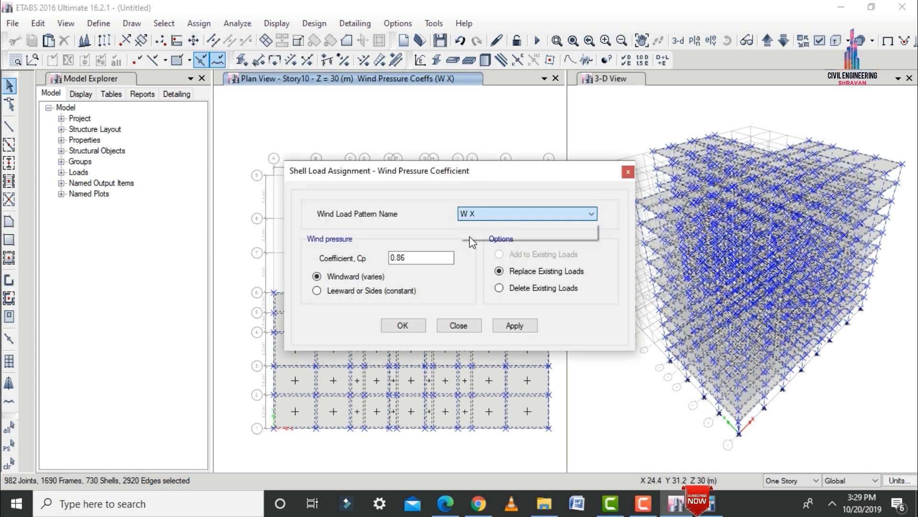
pyautogui.click(531, 327)
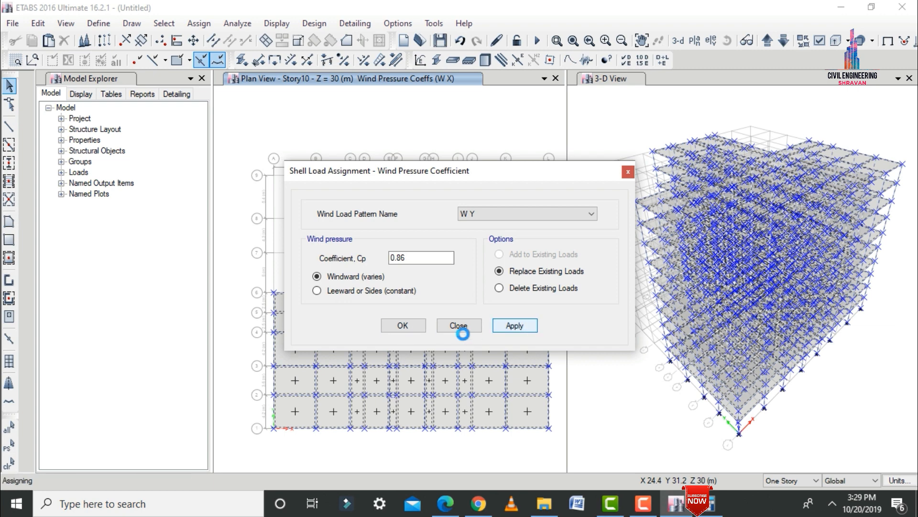
pyautogui.press('Escape')
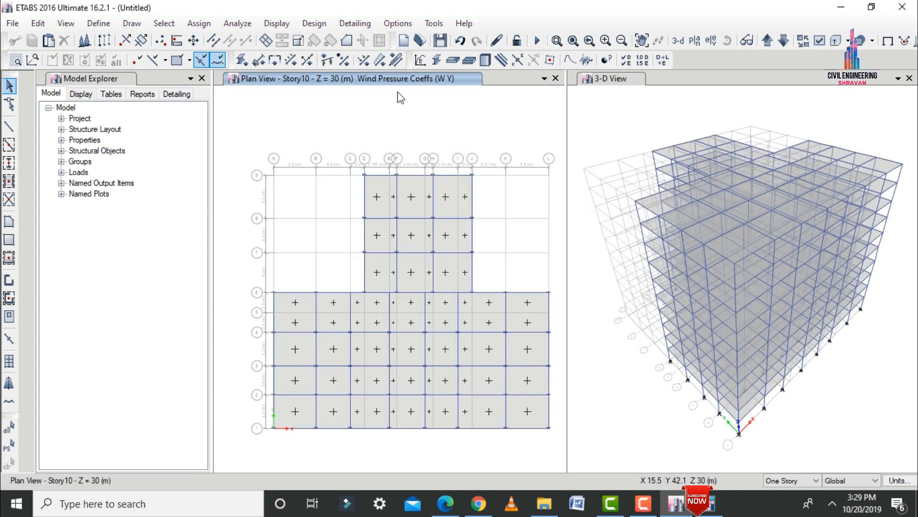
# - Add the default concrete frame design load combinations to the model and review the list
pyautogui.click(99, 24)
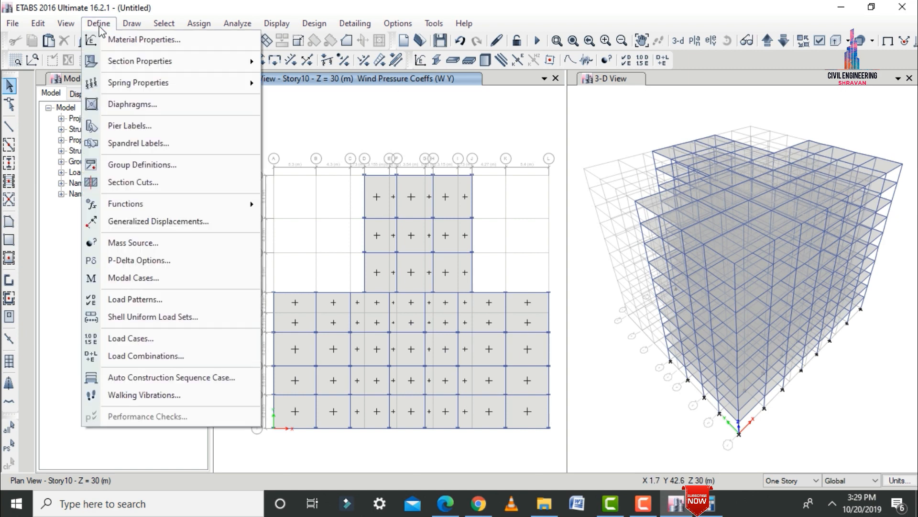
pyautogui.click(179, 356)
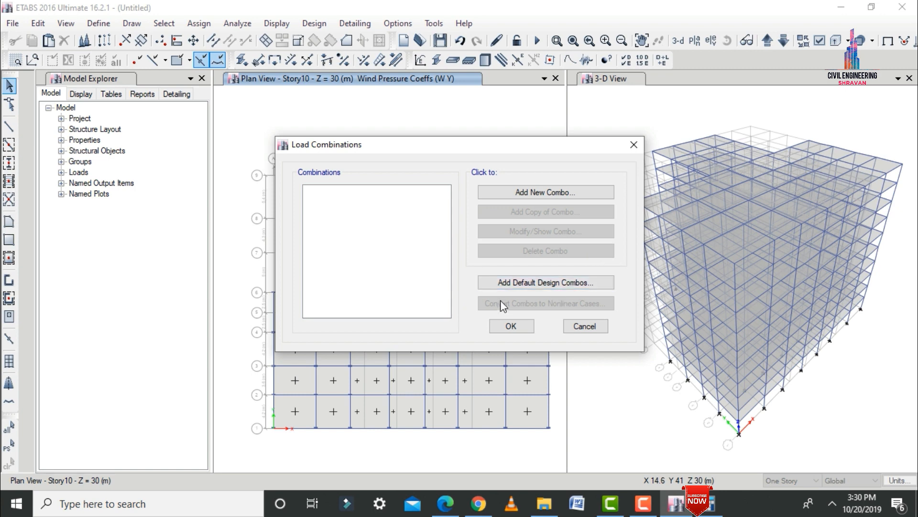
pyautogui.click(512, 284)
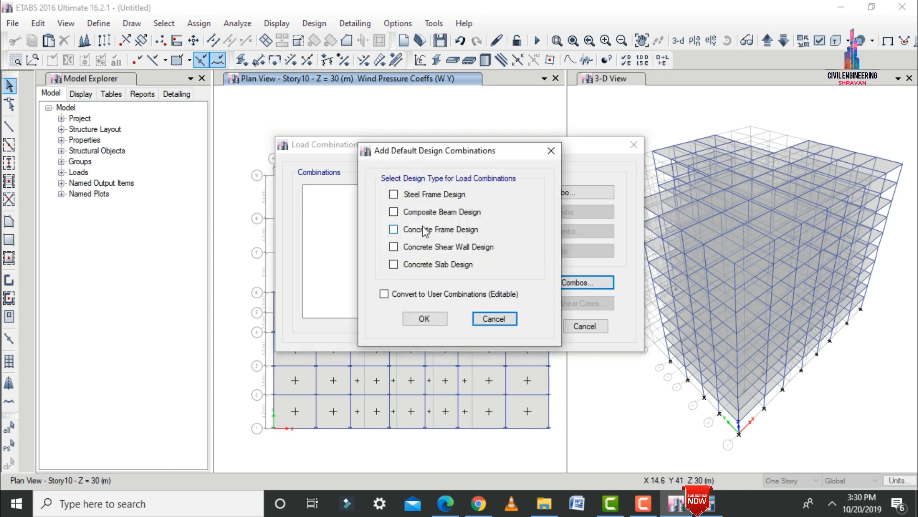
pyautogui.click(403, 233)
pyautogui.click(424, 319)
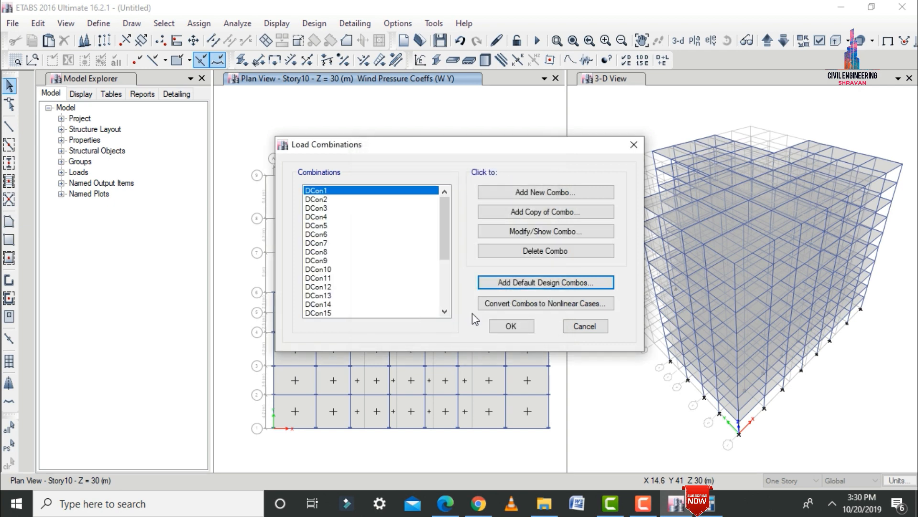
pyautogui.moveTo(445, 239); pyautogui.dragTo(437, 214)
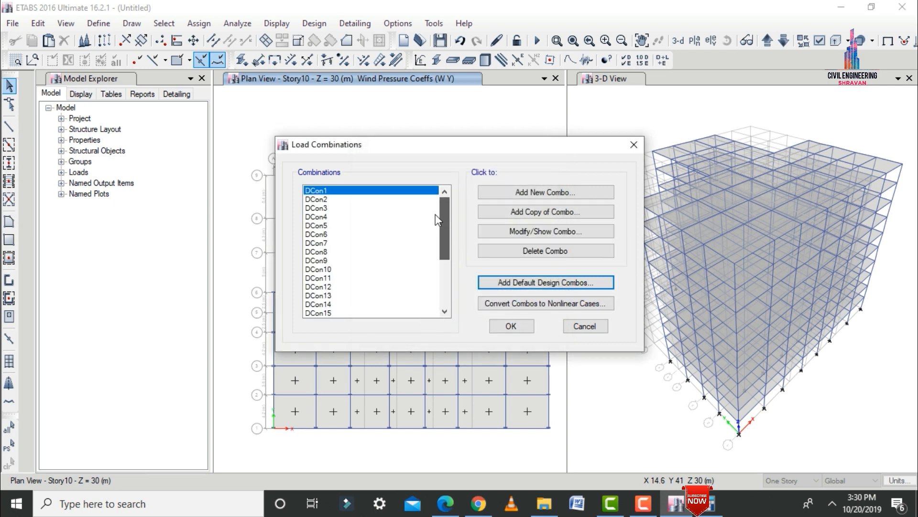
pyautogui.click(512, 325)
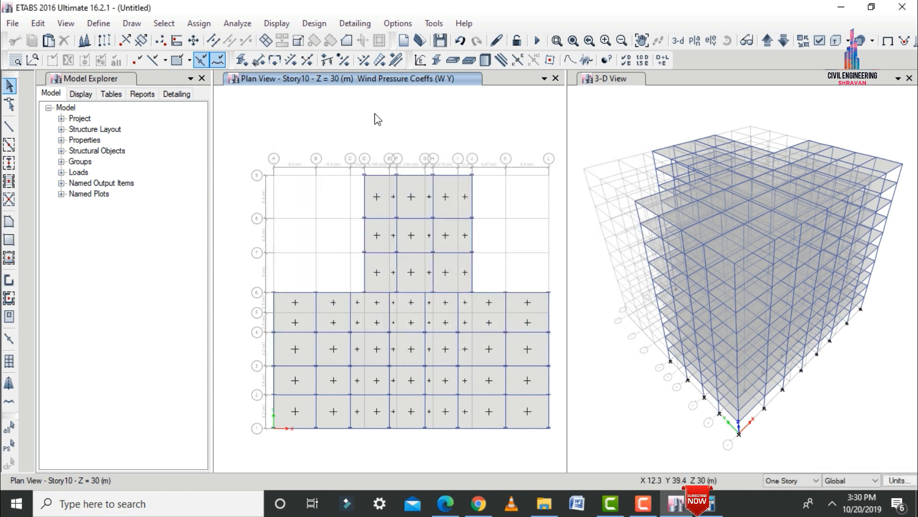
# - Select all joints on the Base plan and assign them fixed restraints in all translations and rotations
pyautogui.click(768, 40)
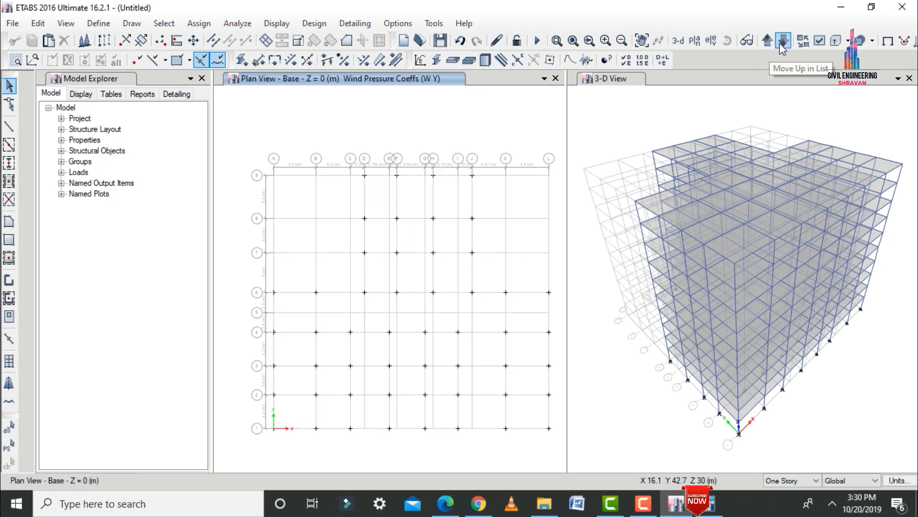
pyautogui.click(782, 42)
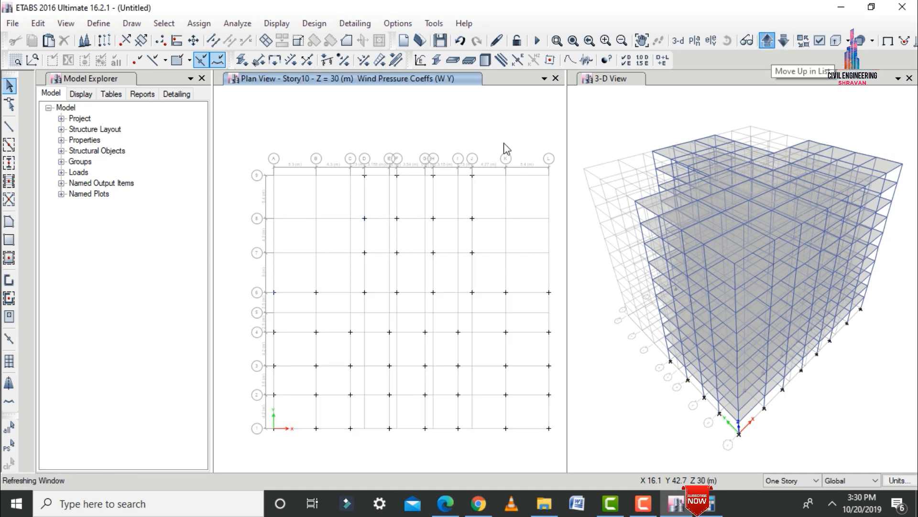
pyautogui.click(768, 40)
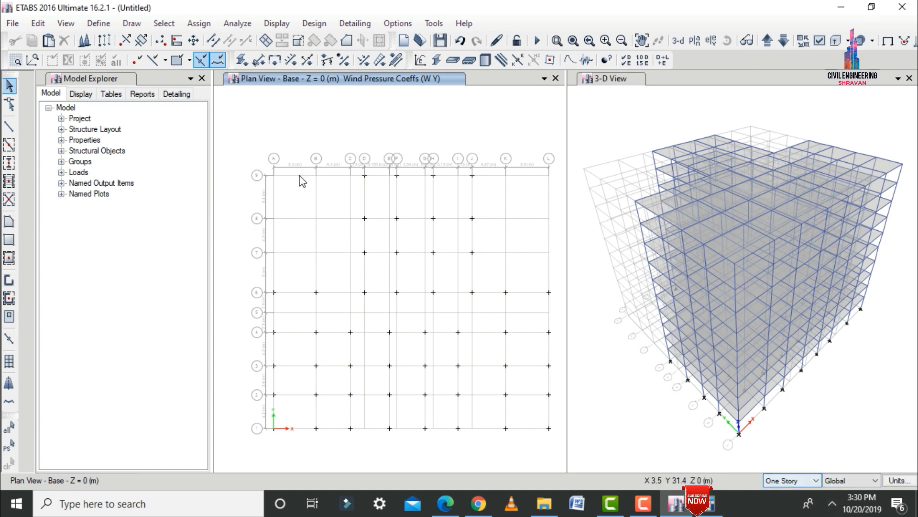
pyautogui.moveTo(245, 133); pyautogui.dragTo(564, 452)
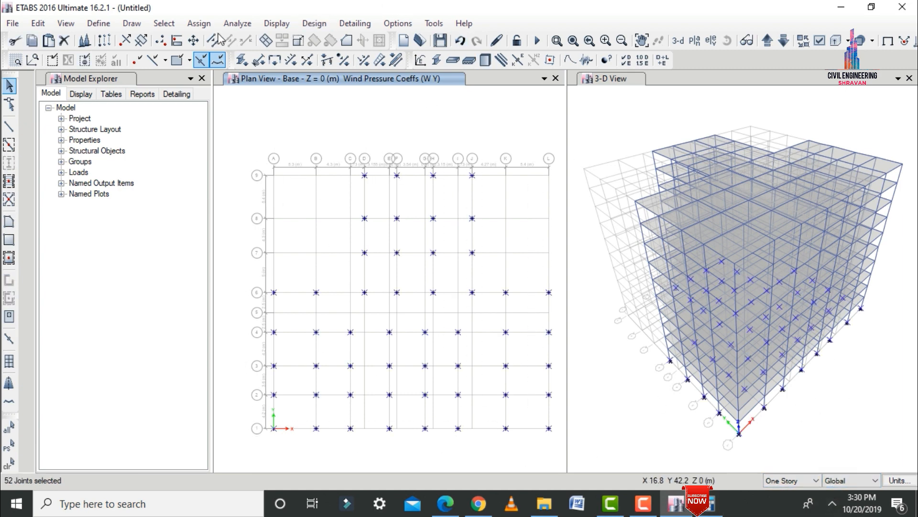
pyautogui.click(199, 23)
pyautogui.moveTo(230, 41)
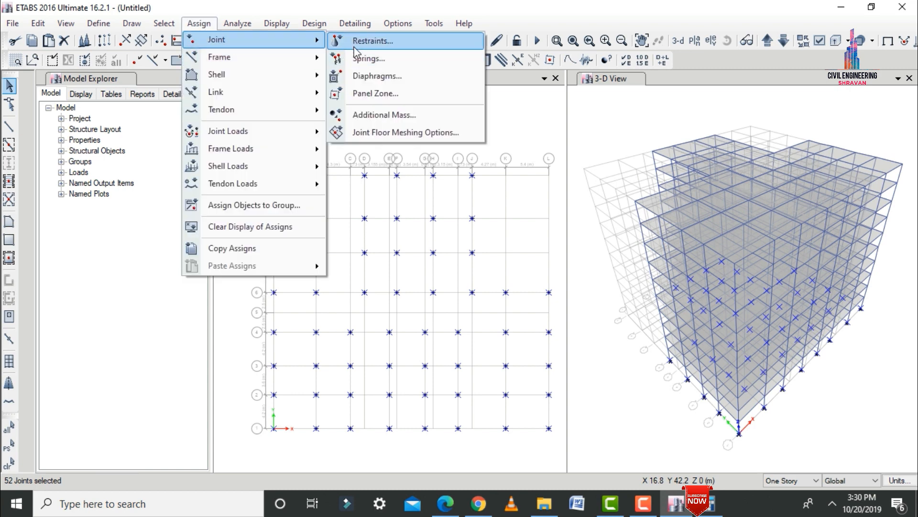
pyautogui.click(371, 42)
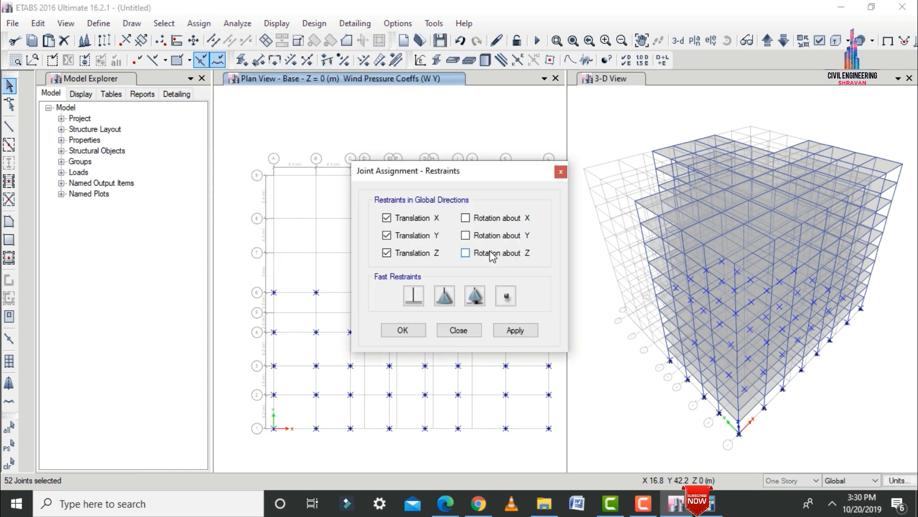
pyautogui.click(413, 296)
pyautogui.click(517, 330)
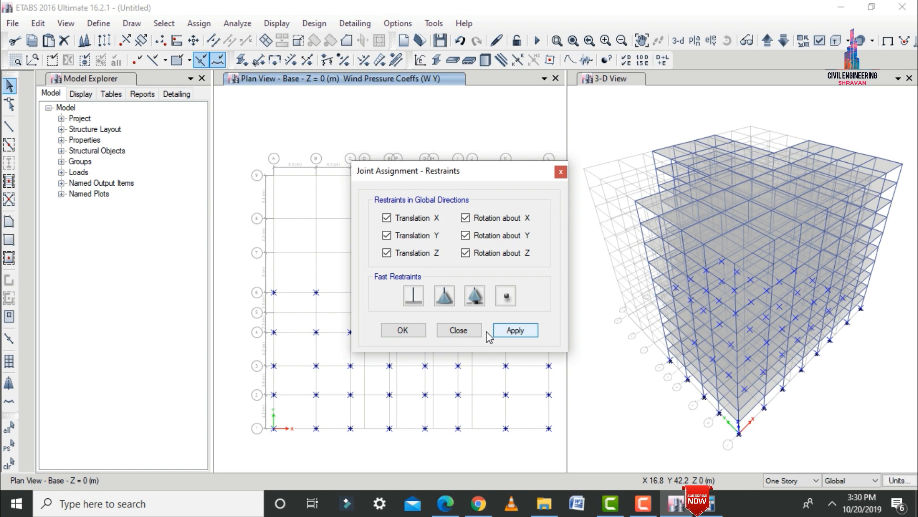
pyautogui.click(408, 331)
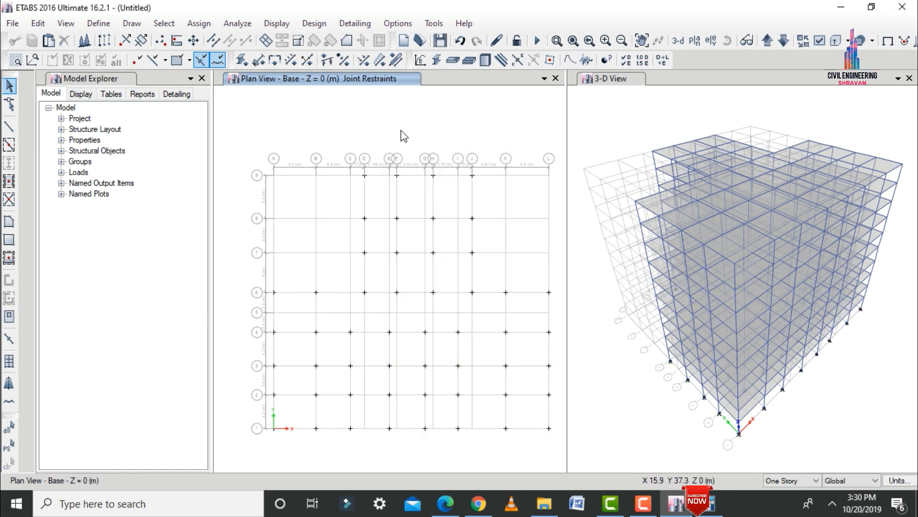
# - Select the whole model and assign diaphragm D1 to its joints
pyautogui.hotkey('ctrl', 'a')
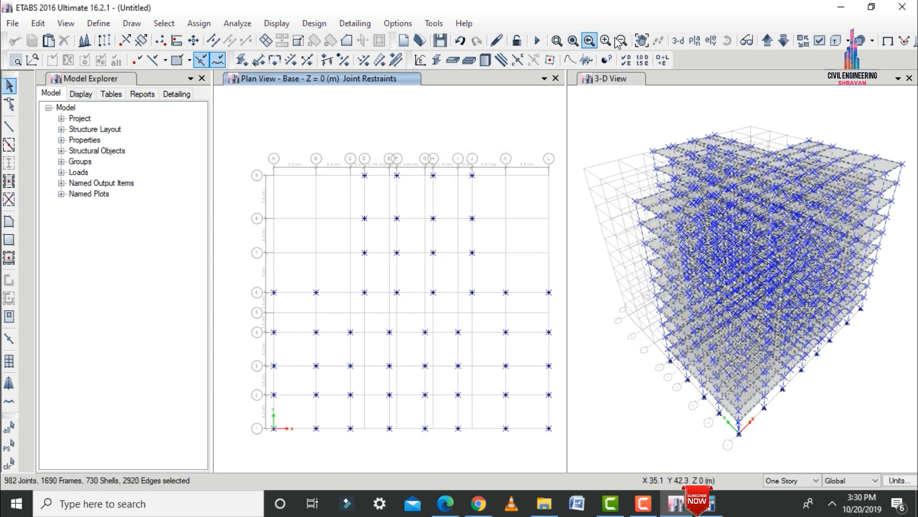
pyautogui.click(781, 41)
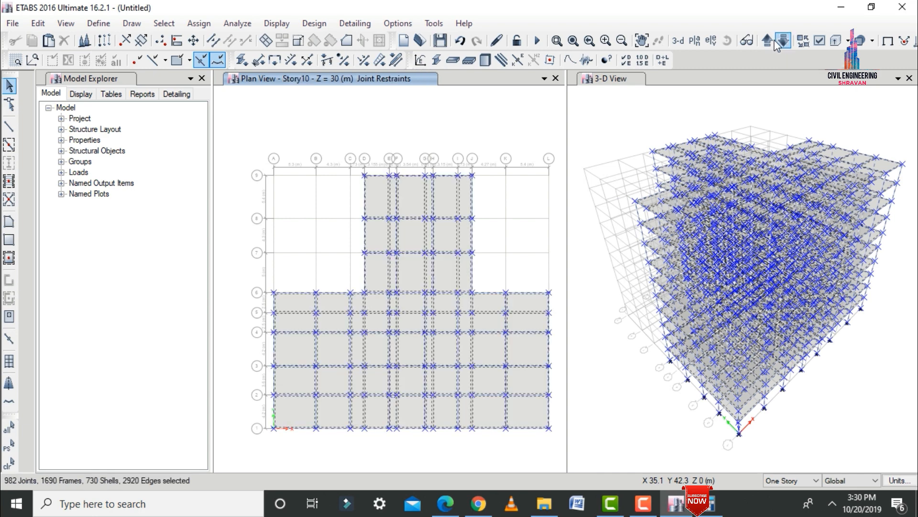
pyautogui.click(199, 23)
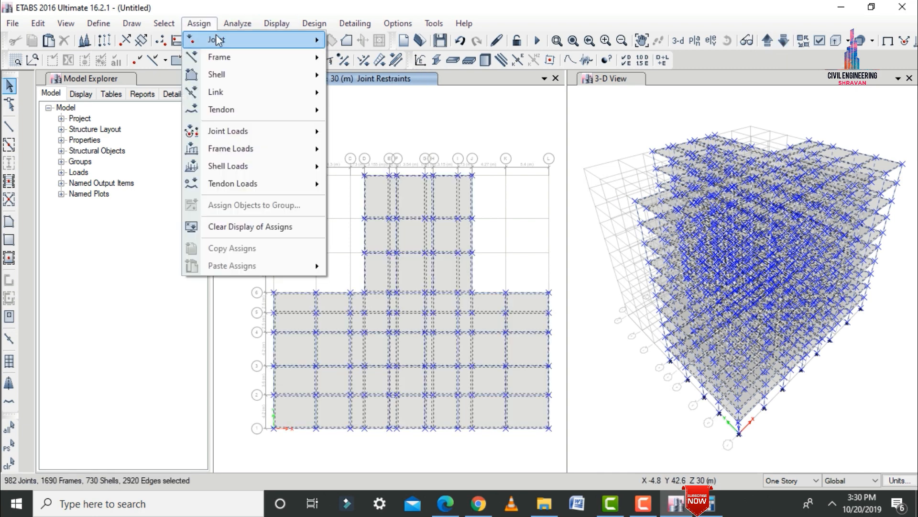
pyautogui.moveTo(217, 40)
pyautogui.click(388, 79)
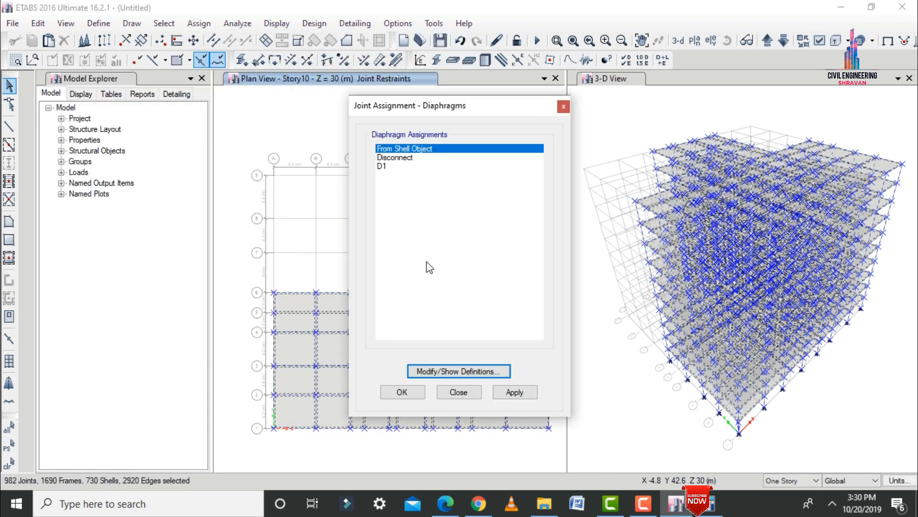
pyautogui.click(383, 166)
pyautogui.click(511, 399)
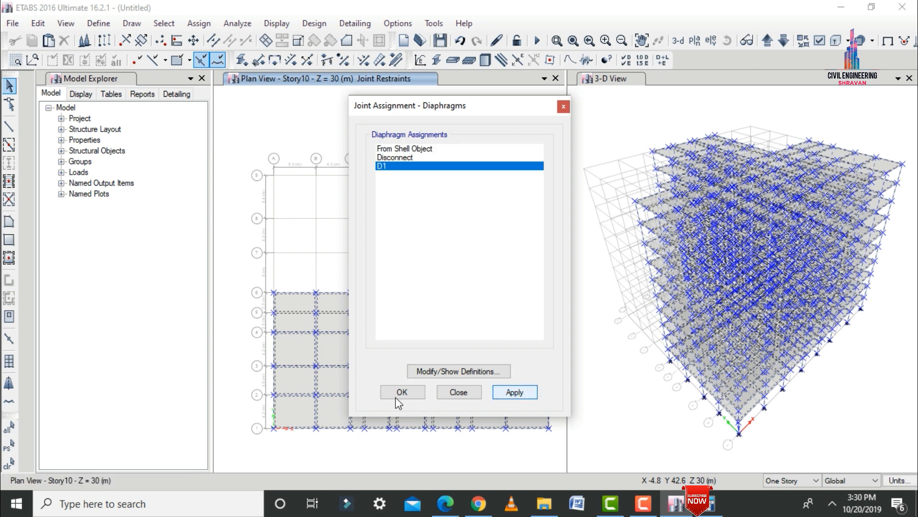
pyautogui.click(401, 392)
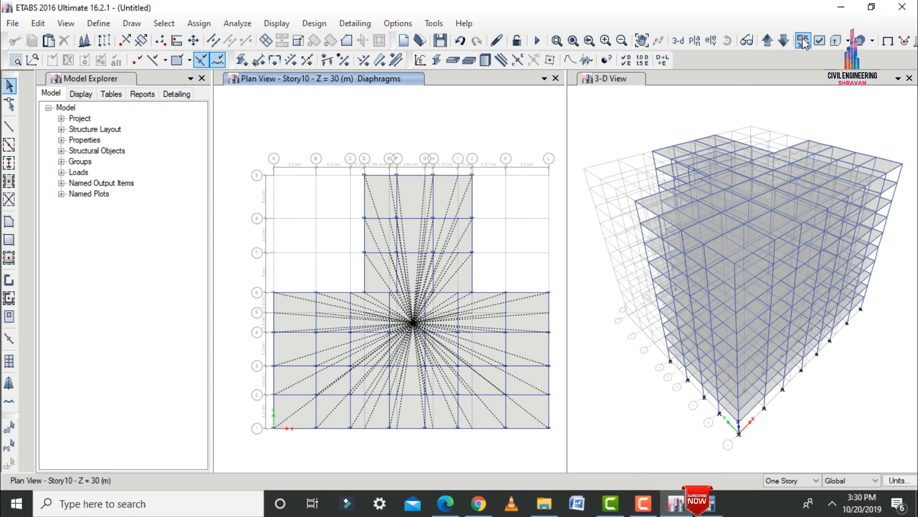
# - Turn on the diaphragm extent display and apply the view options to all windows
pyautogui.click(820, 41)
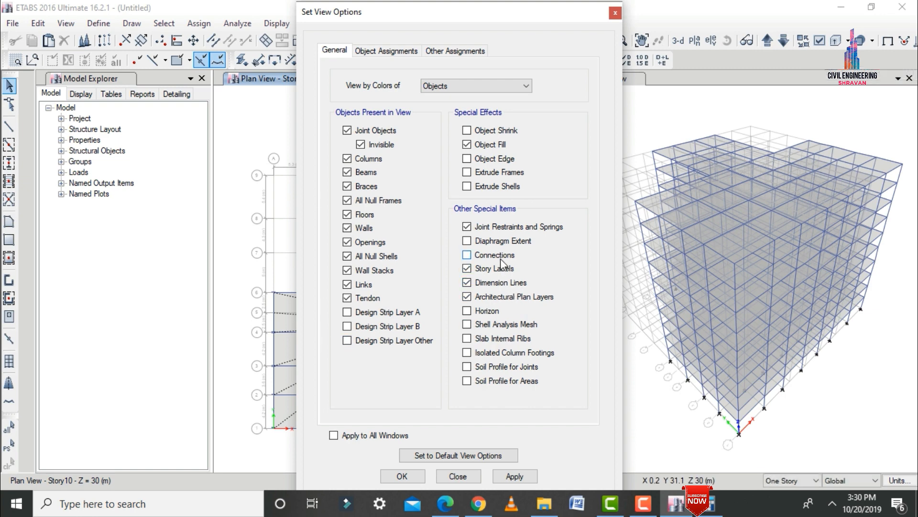
pyautogui.click(356, 436)
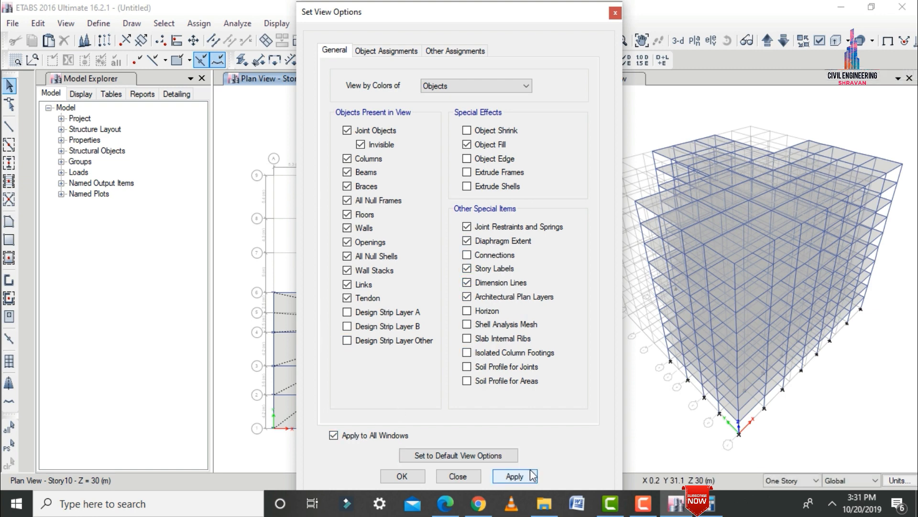
pyautogui.click(496, 477)
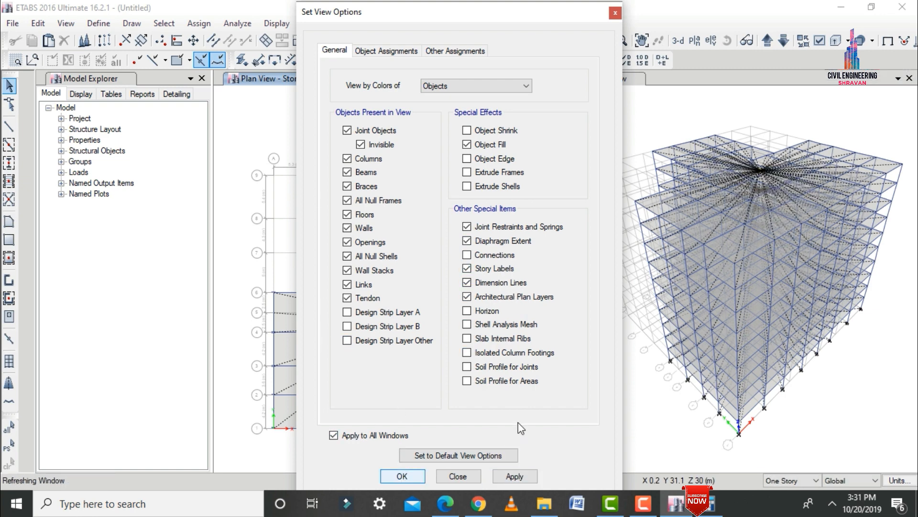
pyautogui.click(402, 477)
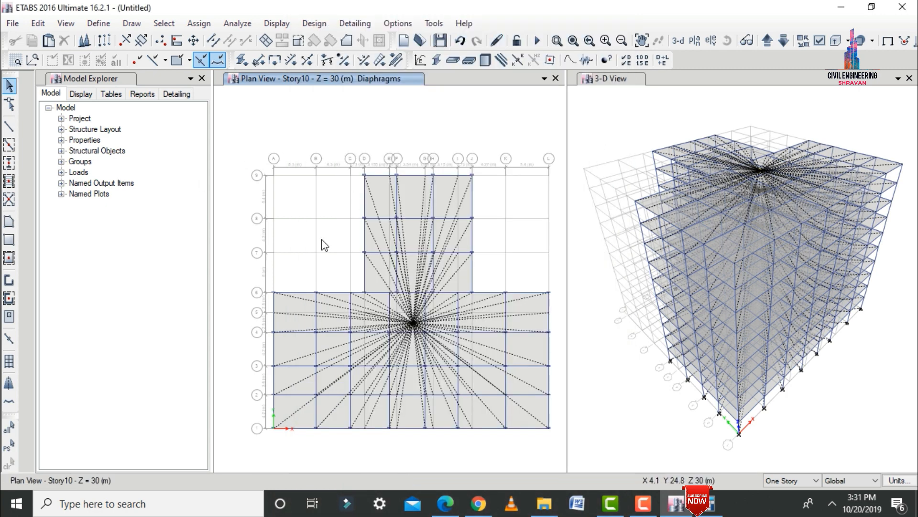
# - Check the model for joints/joints, joints/frames and joints/shells within the 1 mm tolerance, and close the report
pyautogui.click(242, 24)
pyautogui.click(260, 41)
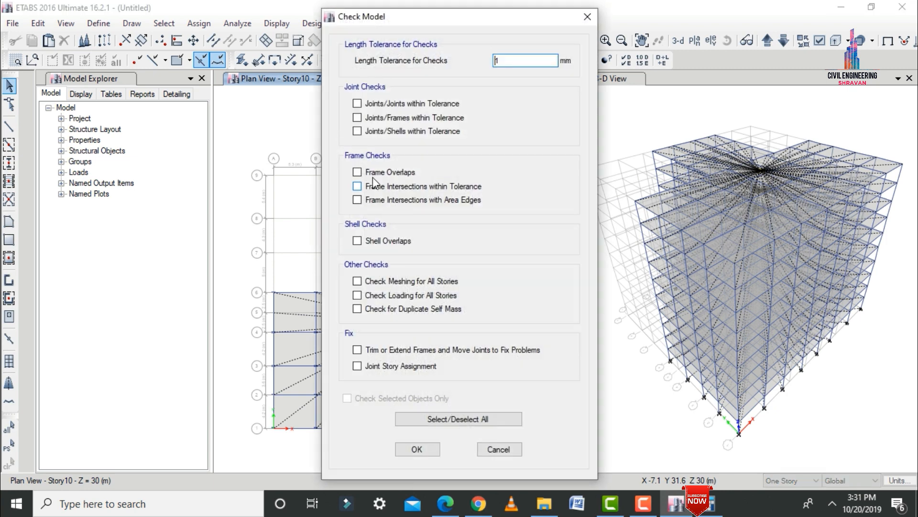
pyautogui.click(362, 104)
pyautogui.click(362, 118)
pyautogui.click(362, 131)
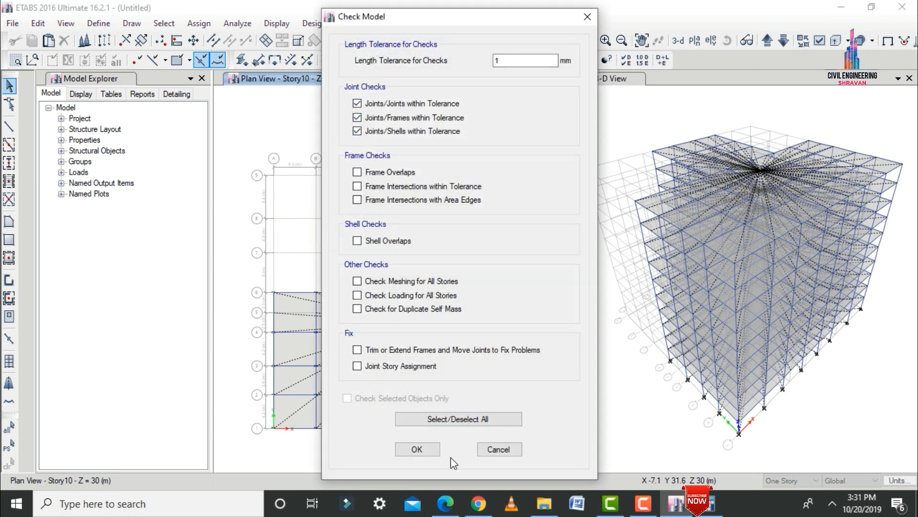
pyautogui.click(419, 448)
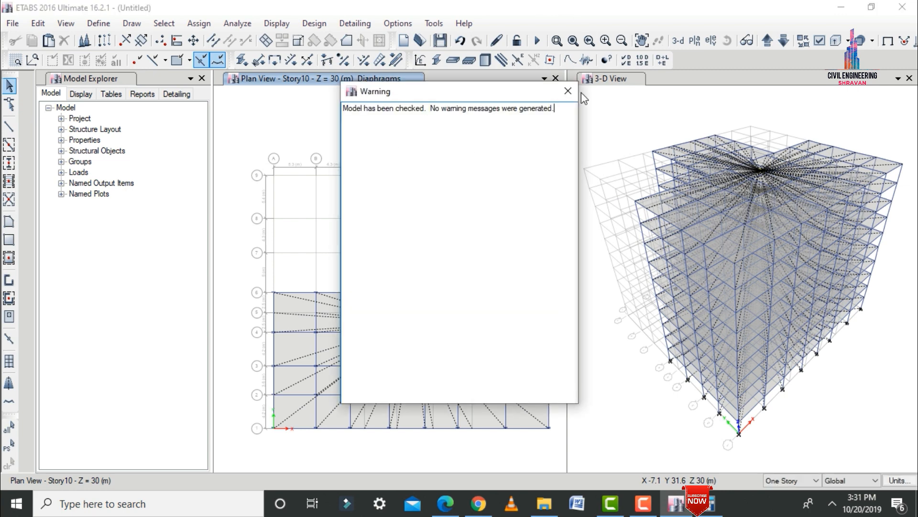
pyautogui.click(568, 90)
# - Run the analysis for all load cases, saving the model file as ASD
pyautogui.click(238, 22)
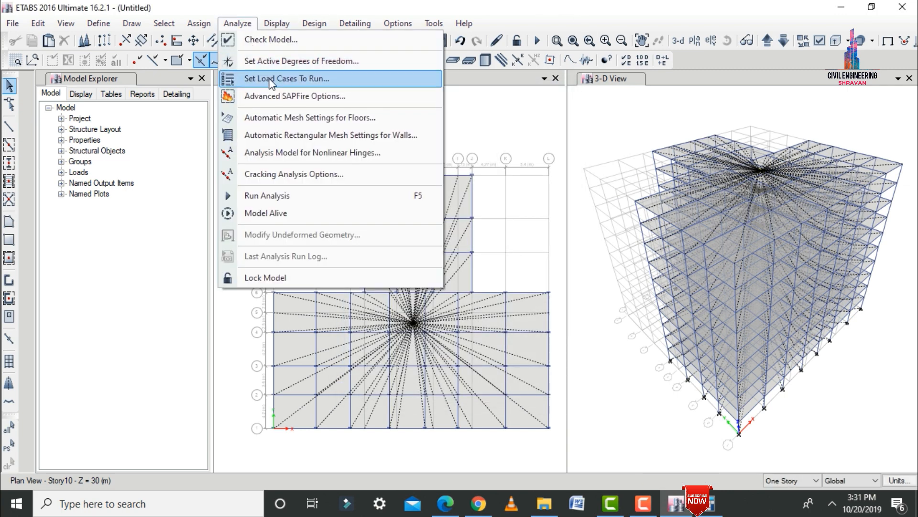
pyautogui.click(273, 80)
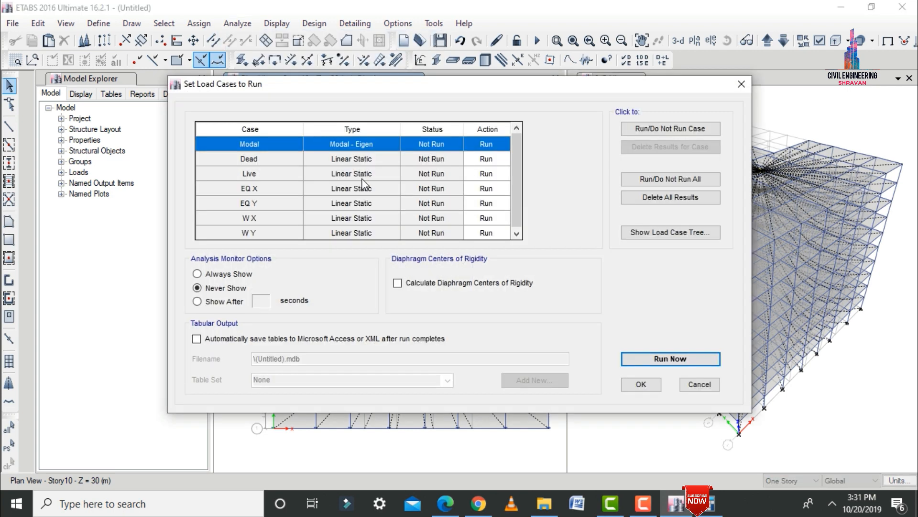
pyautogui.click(671, 360)
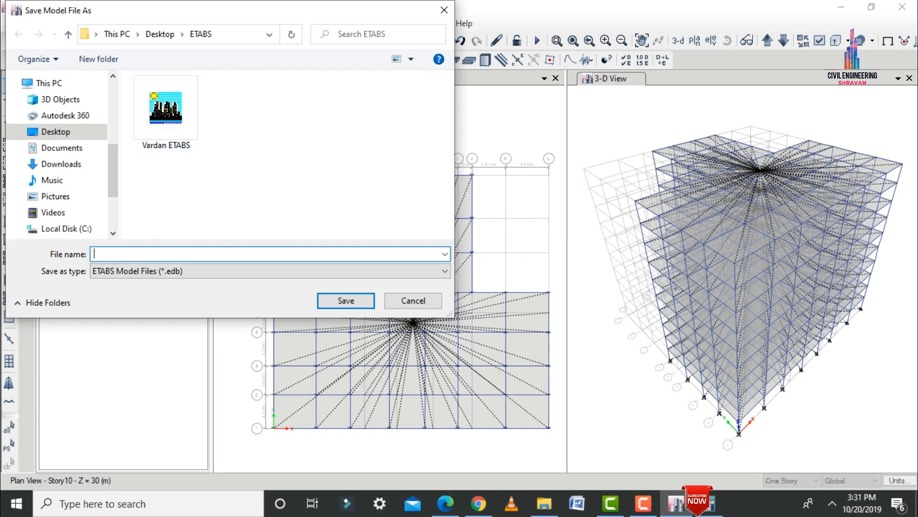
pyautogui.click(330, 302)
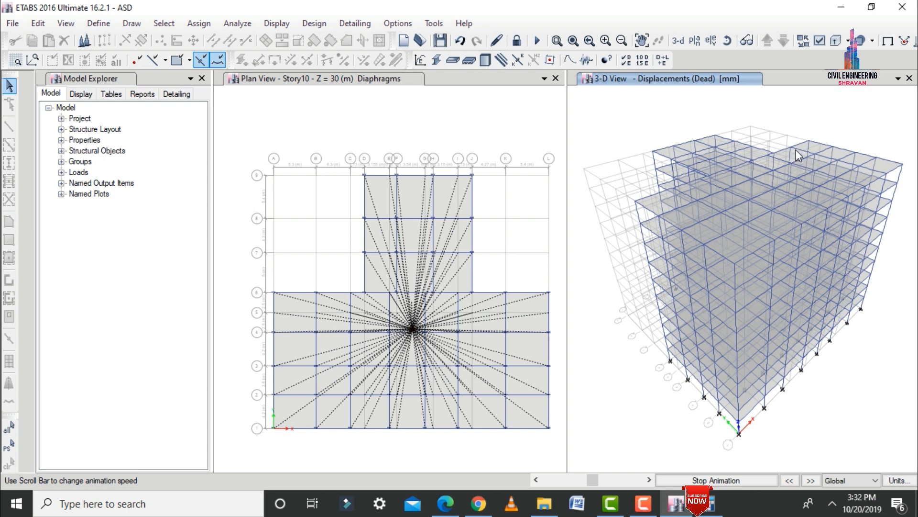
# - Display the deformed shape for load case EQ X with automatic scaling and animate it in the 3-D view
pyautogui.click(278, 24)
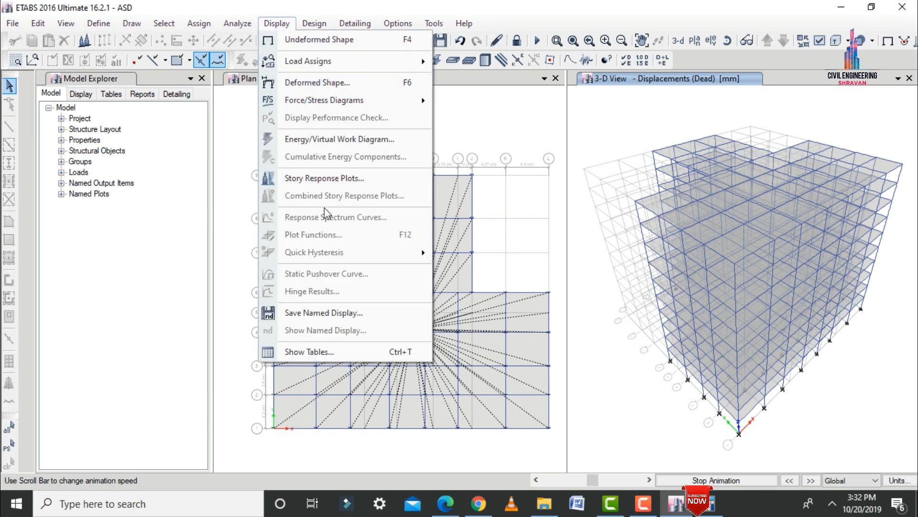
pyautogui.click(320, 84)
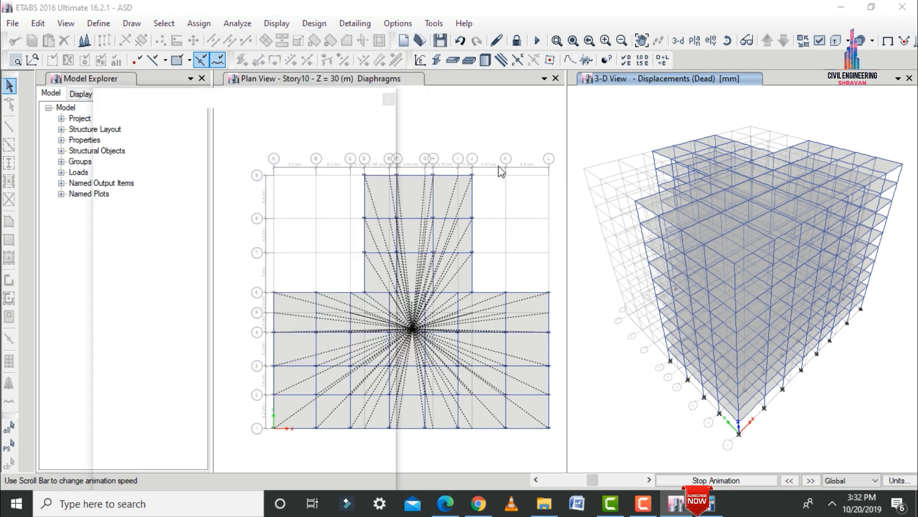
pyautogui.click(441, 124)
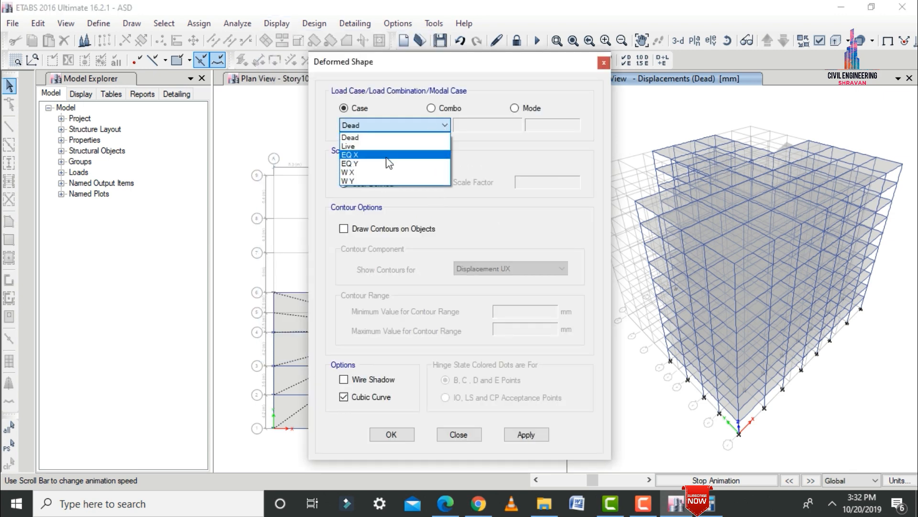
pyautogui.click(380, 163)
pyautogui.click(526, 434)
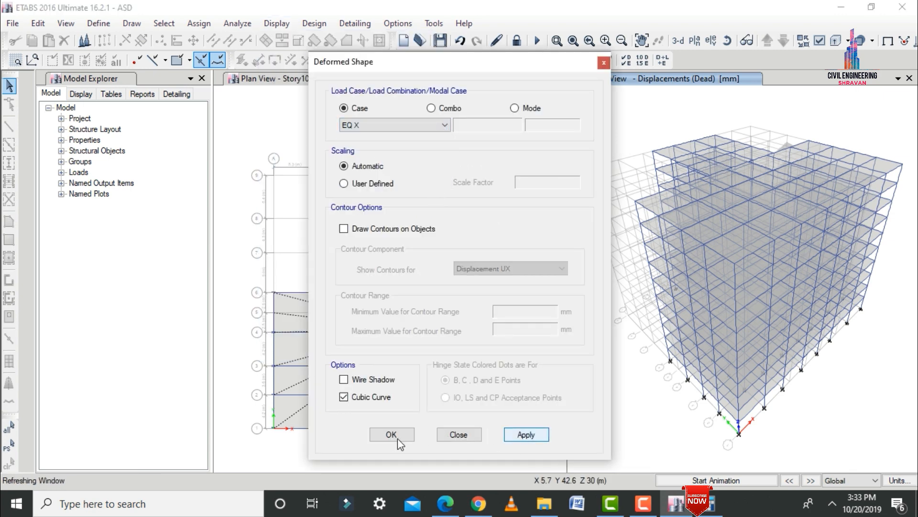
pyautogui.click(392, 435)
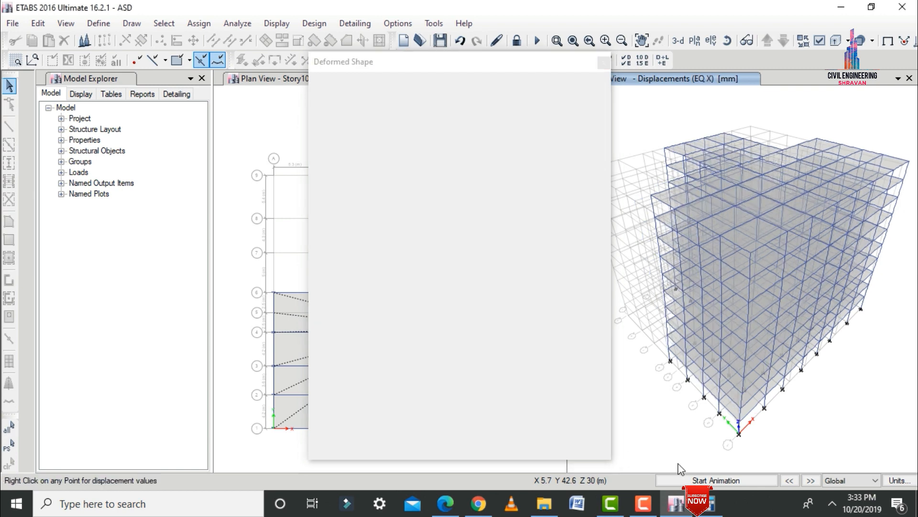
pyautogui.click(685, 479)
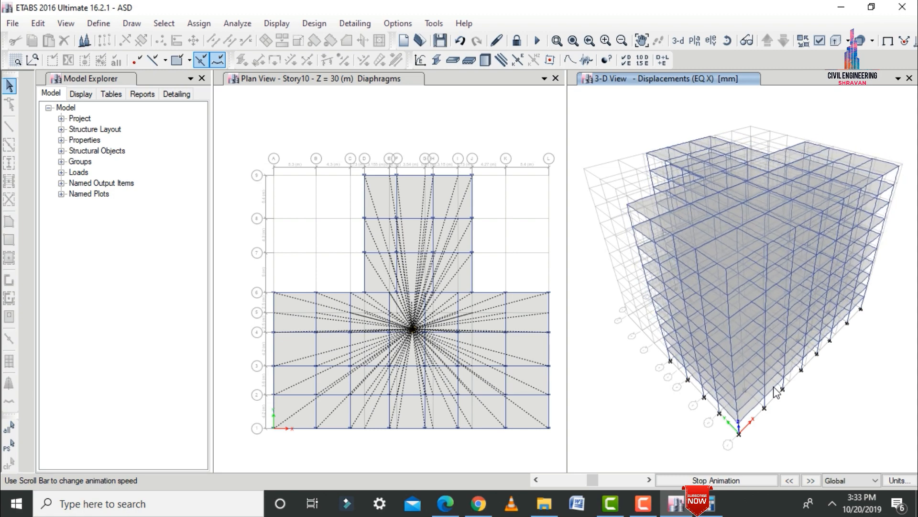
# - Display the axial force diagram of the frames for the Dead load case in the 3-D view, filled and automatically scaled
pyautogui.click(276, 24)
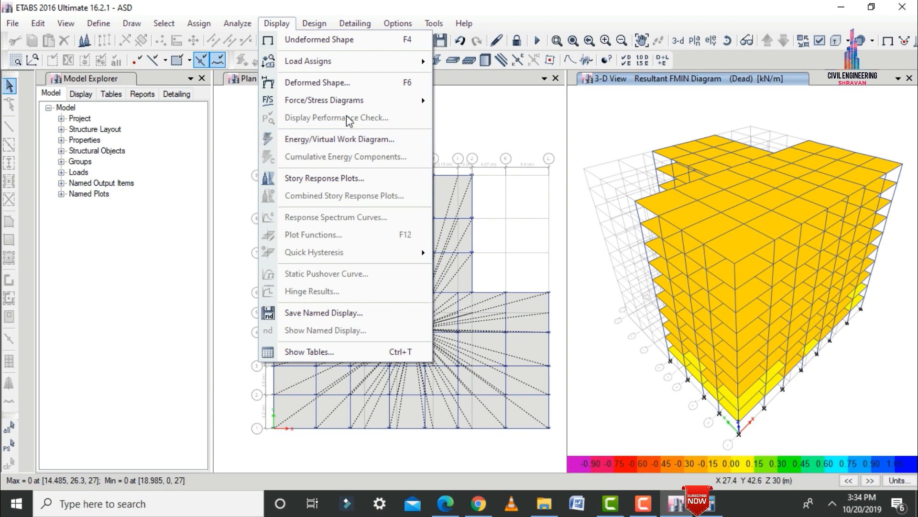
pyautogui.moveTo(346, 107)
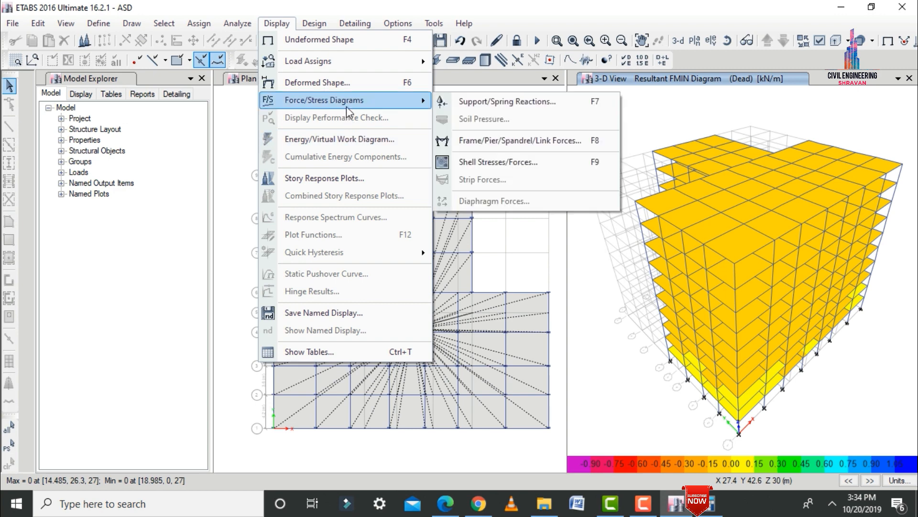
pyautogui.click(470, 144)
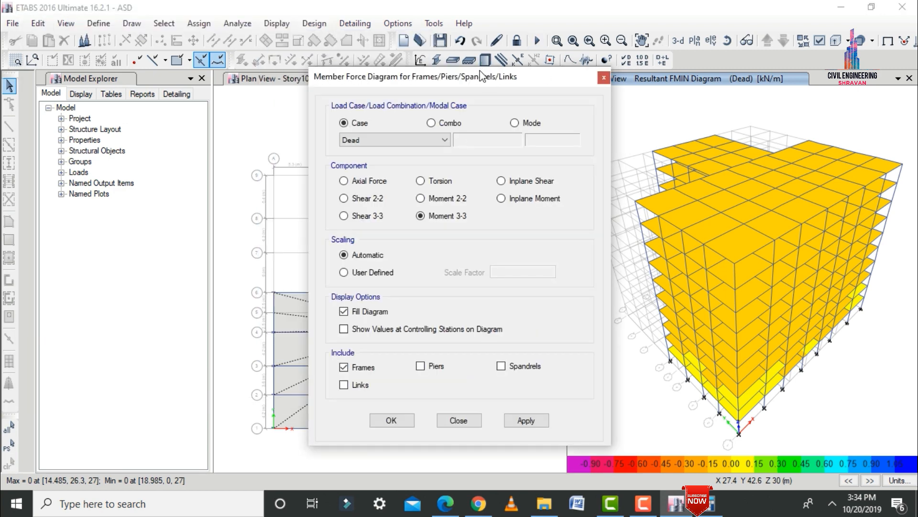
pyautogui.moveTo(473, 69); pyautogui.dragTo(331, 67)
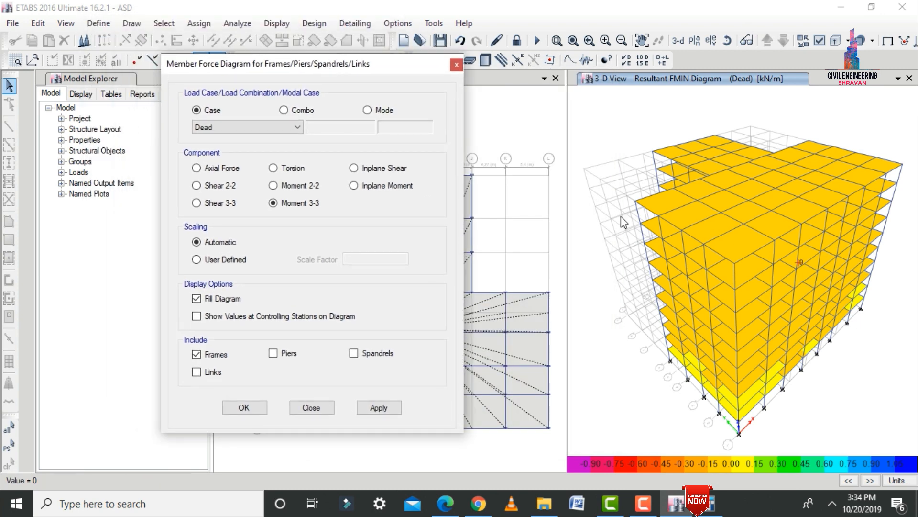
pyautogui.click(215, 168)
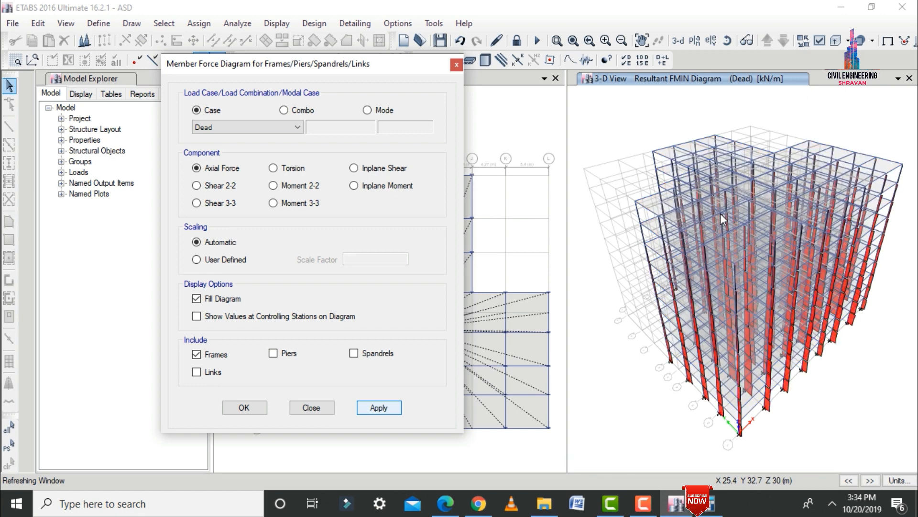
# - Show the Torsion diagram and the Inplane Shear component for the Dead load case in the 3-D view
pyautogui.click(293, 168)
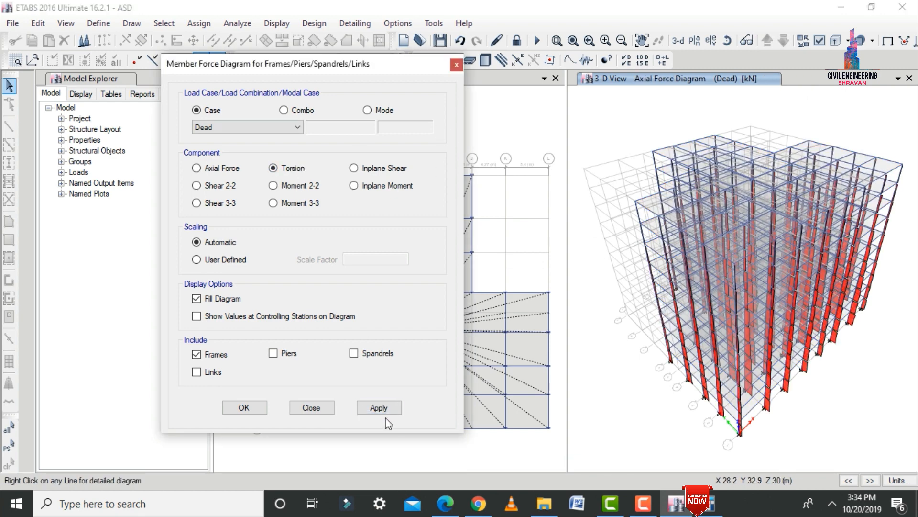
pyautogui.click(382, 410)
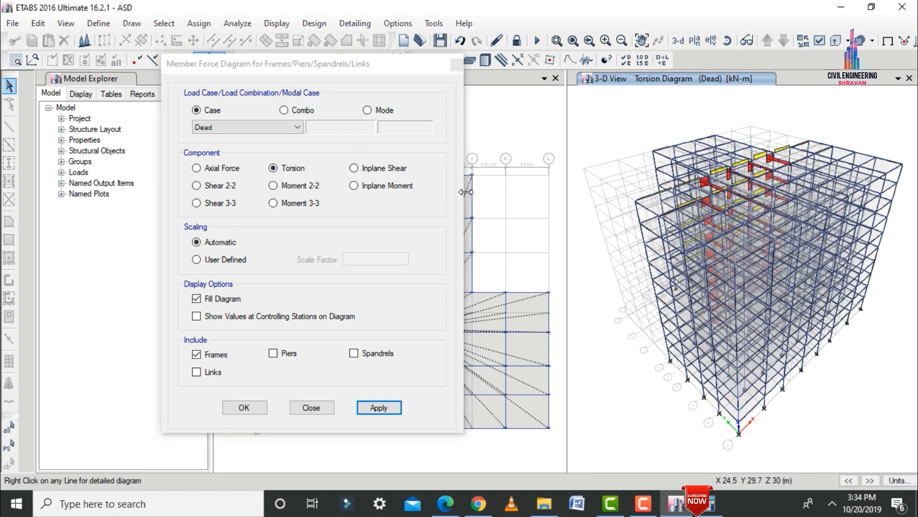
pyautogui.click(372, 171)
pyautogui.click(379, 408)
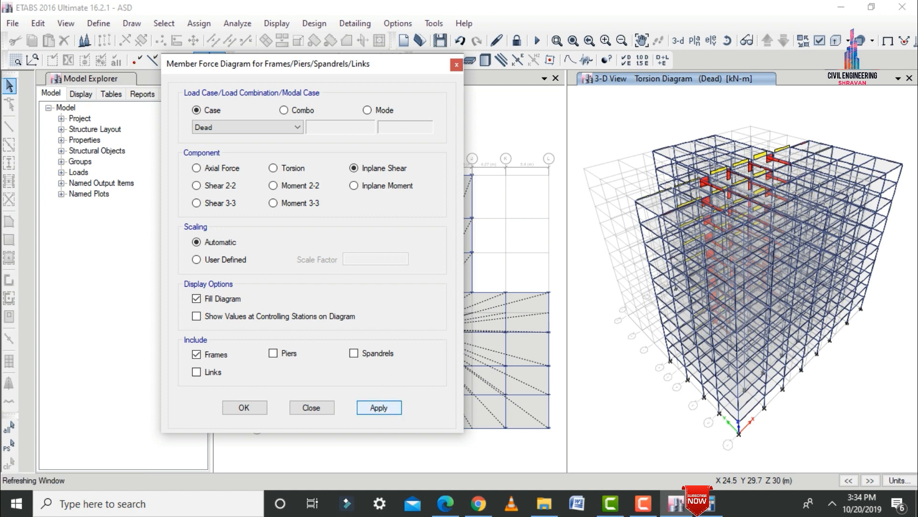
# - Show the Shear 2-2 and Moment 2-2 diagrams of the frames for the Dead load case
pyautogui.click(218, 188)
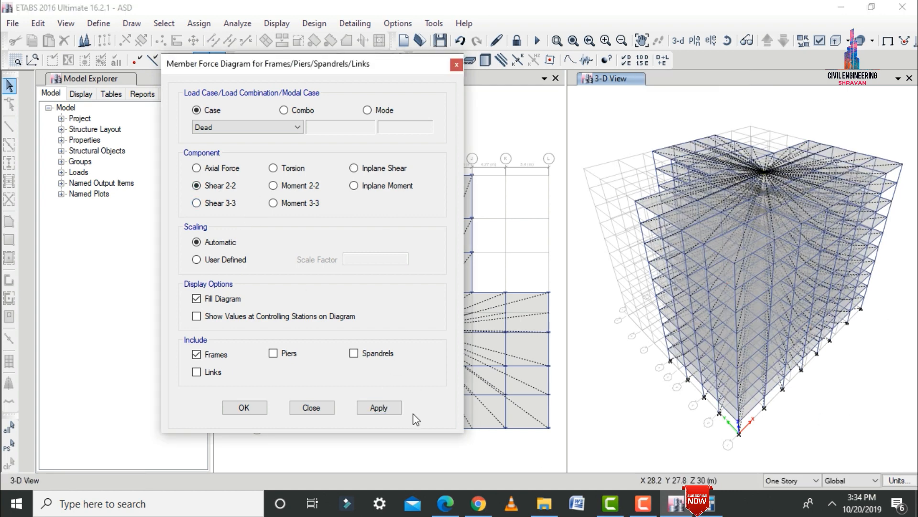
pyautogui.click(388, 409)
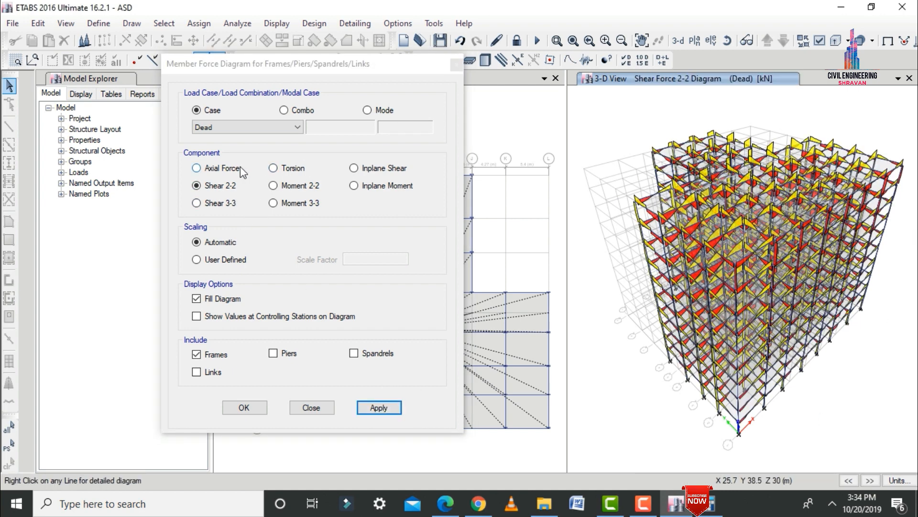
pyautogui.click(280, 189)
pyautogui.click(381, 409)
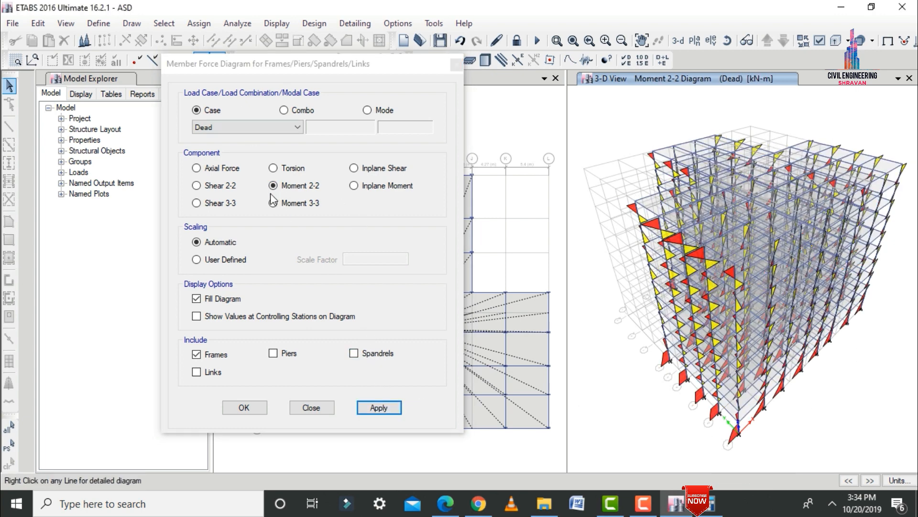
# - Show the Shear 3-3 and Moment 3-3 frame diagrams for the Dead load case, keeping Moment 3-3 as the displayed component
pyautogui.click(212, 206)
pyautogui.click(382, 407)
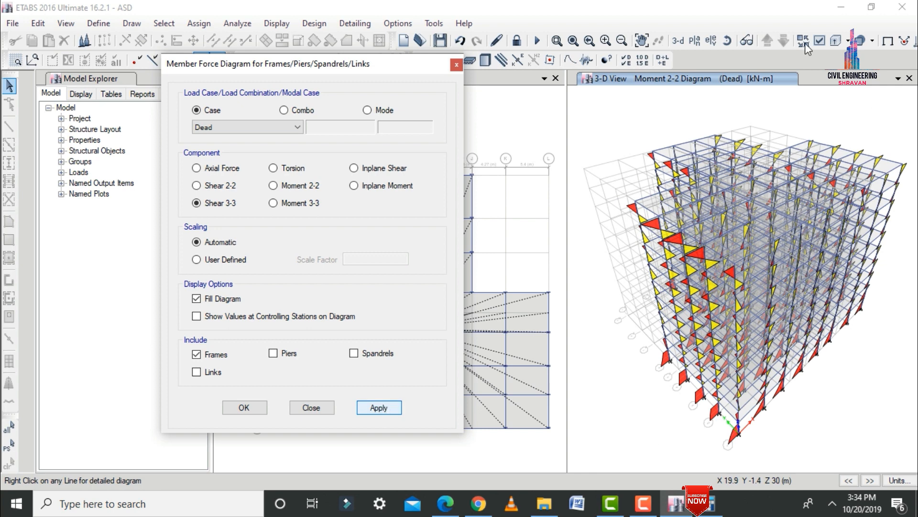
pyautogui.click(293, 207)
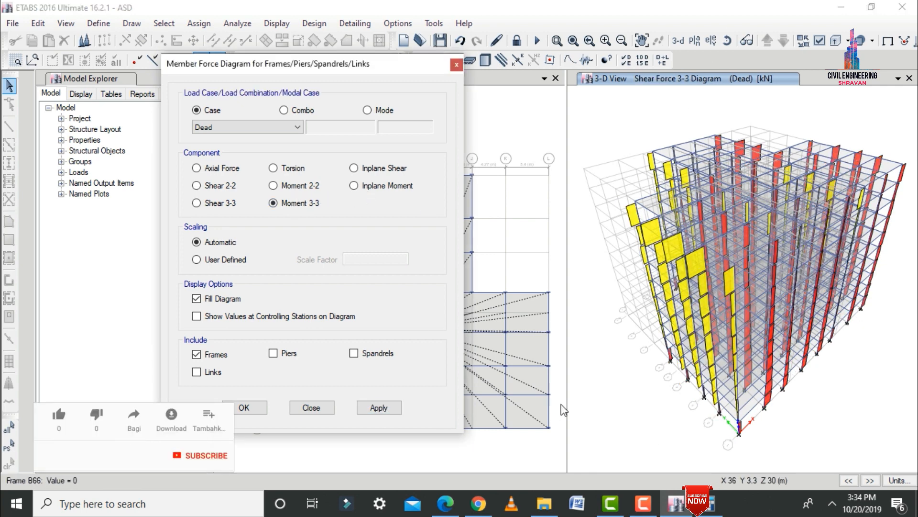
pyautogui.click(389, 406)
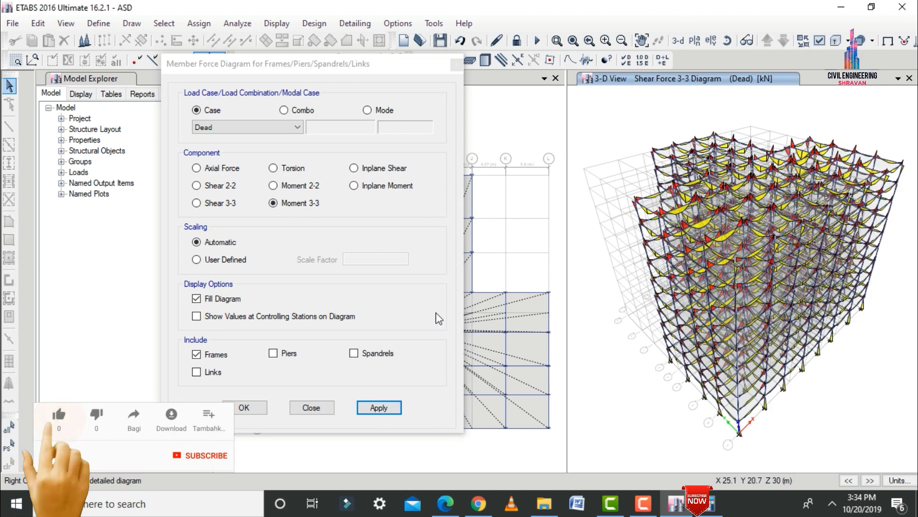
pyautogui.click(245, 409)
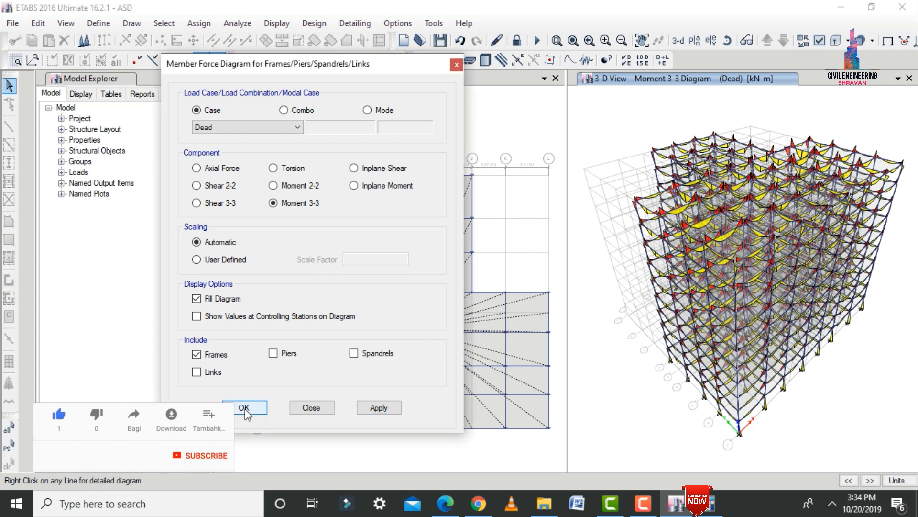